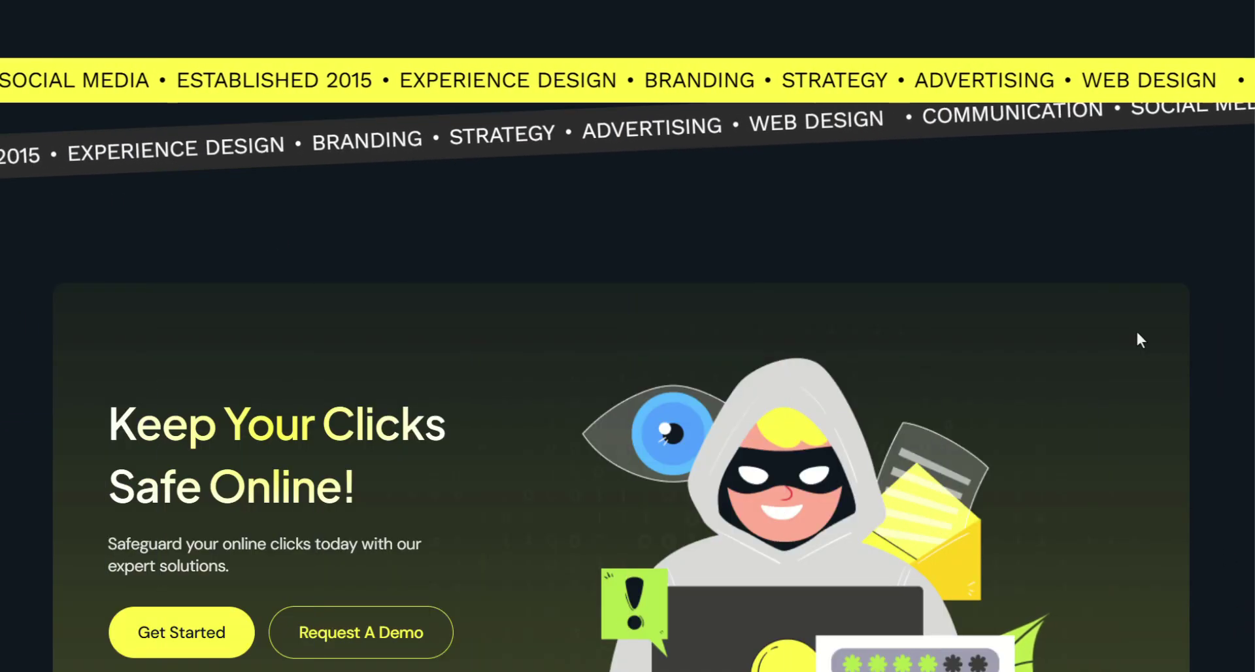
scroll(1141, 339, "up", 3)
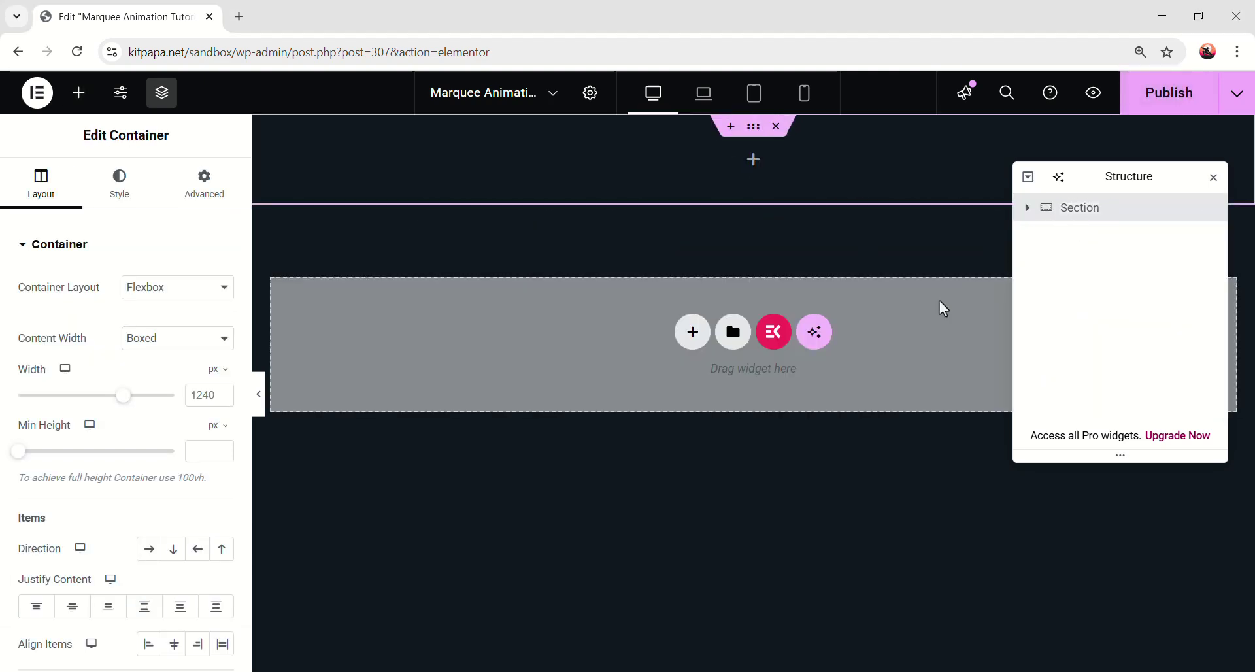
Set the section container's content width to Full Width and its minimum height to 100 vh
left_click(141, 345)
left_click(147, 380)
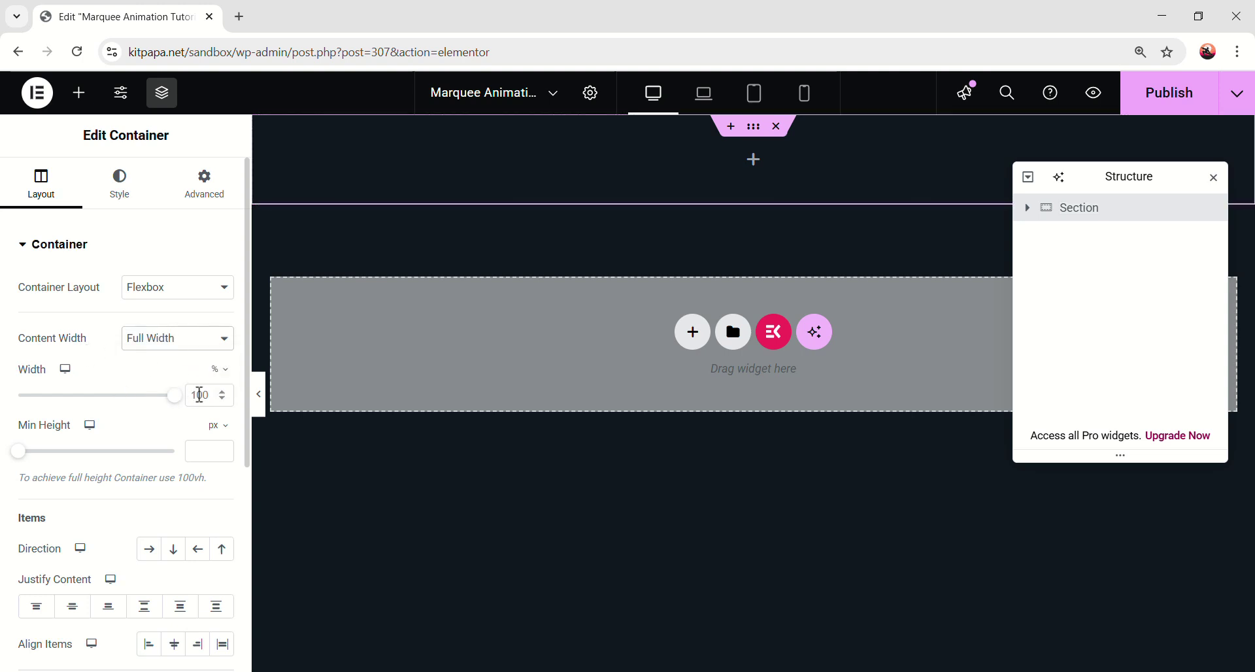
left_click(216, 426)
left_click(213, 508)
left_click_drag(18, 453, 188, 476)
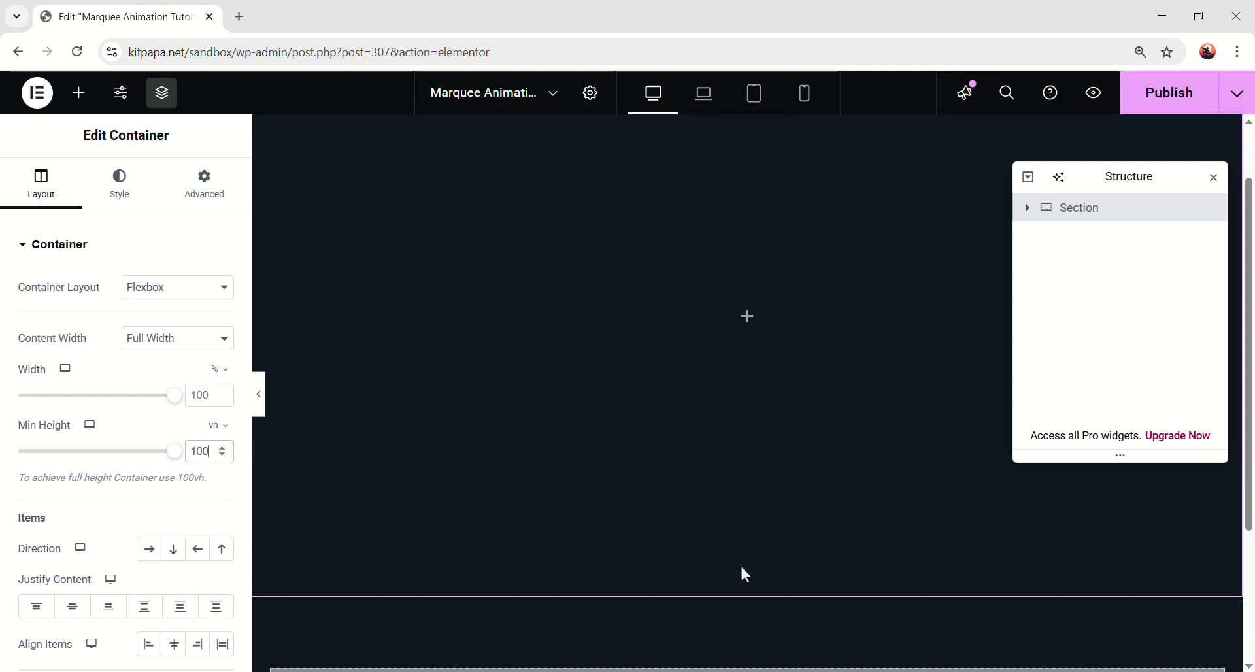
Justify the section's content to the center and set its column and row gaps to 0 px
scroll(130, 461, "down", 1)
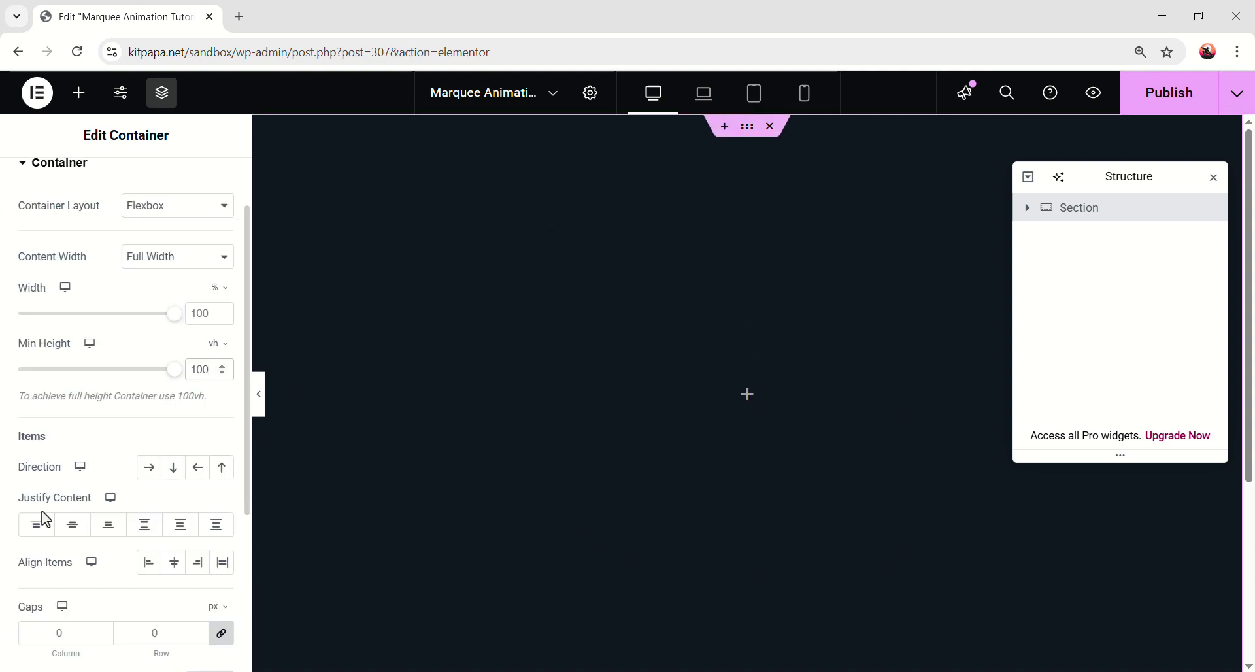
left_click(79, 534)
scroll(104, 521, "down", 1)
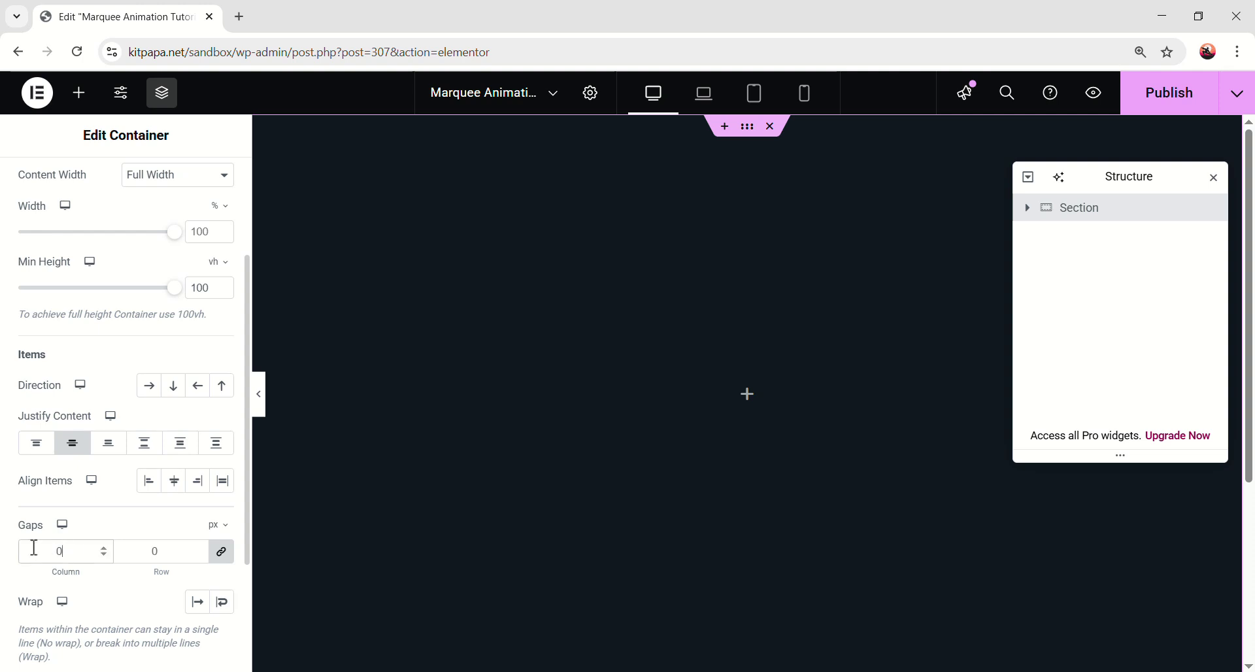
Set the section's padding to 120 px at top and bottom and 0 px at right and left
scroll(157, 504, "up", 3)
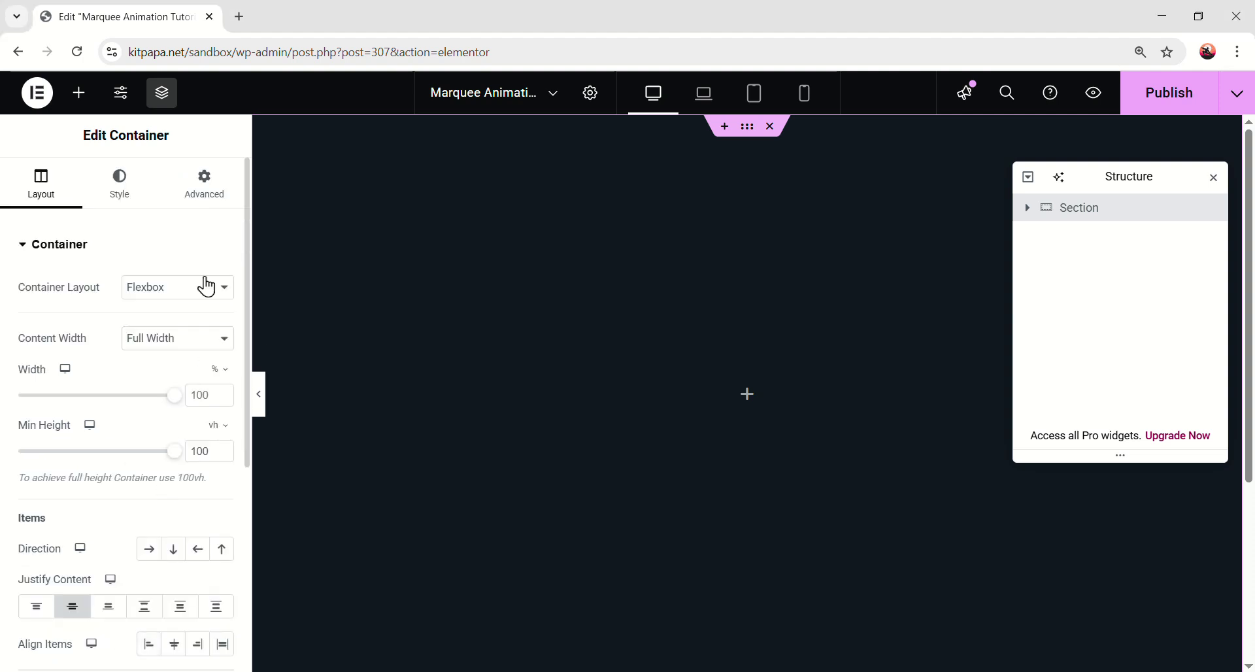
left_click(212, 199)
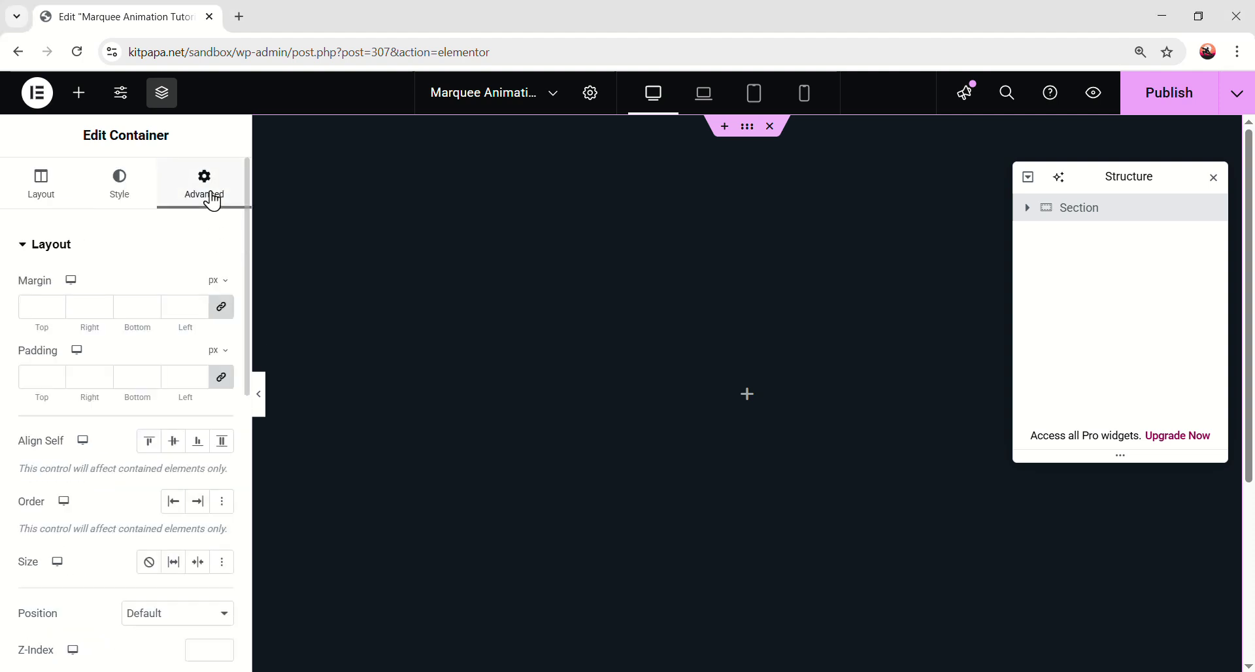
left_click(46, 377)
type("120")
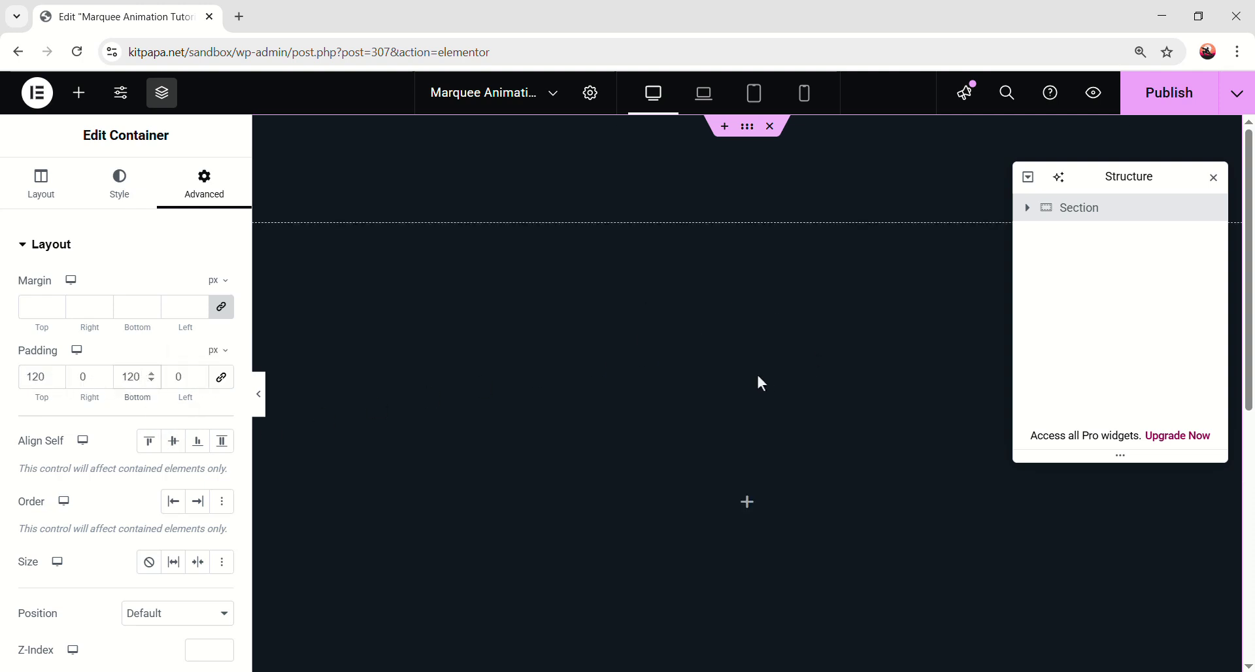
scroll(757, 380, "down", 3)
scroll(751, 349, "up", 3)
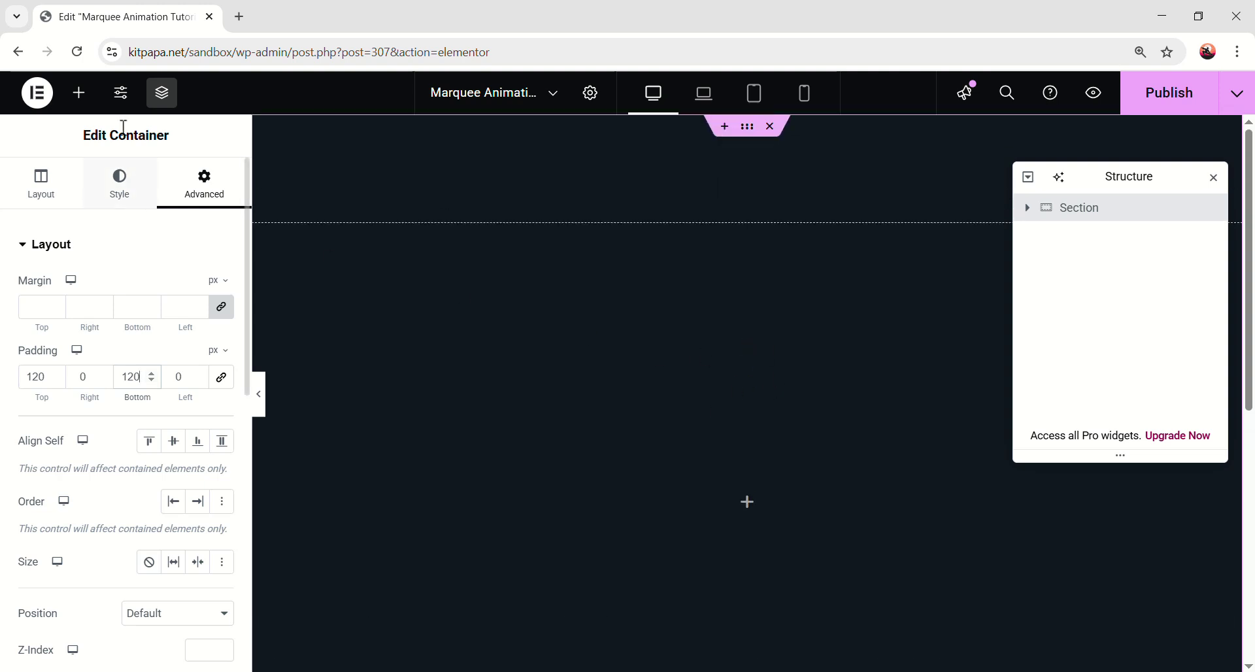
Add a container inside the section with Full Width content and a width of 125%
left_click(78, 92)
left_click_drag(65, 327, 758, 458)
left_click(166, 338)
left_click(160, 379)
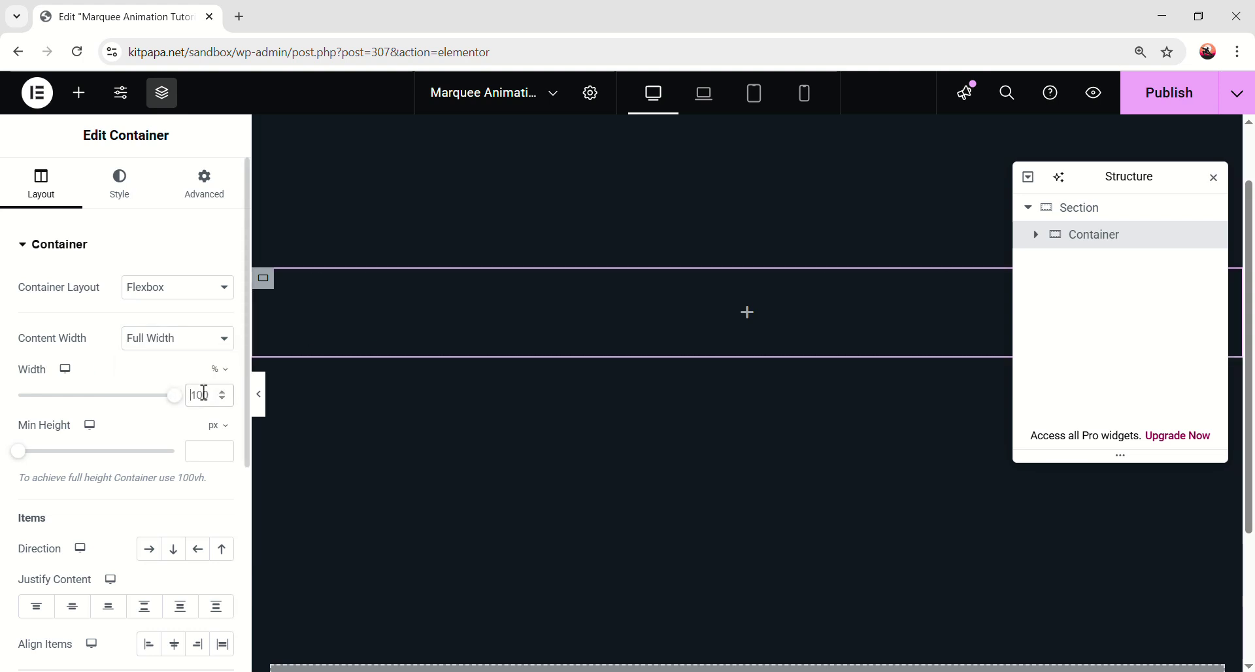
double_click(204, 393)
type("125")
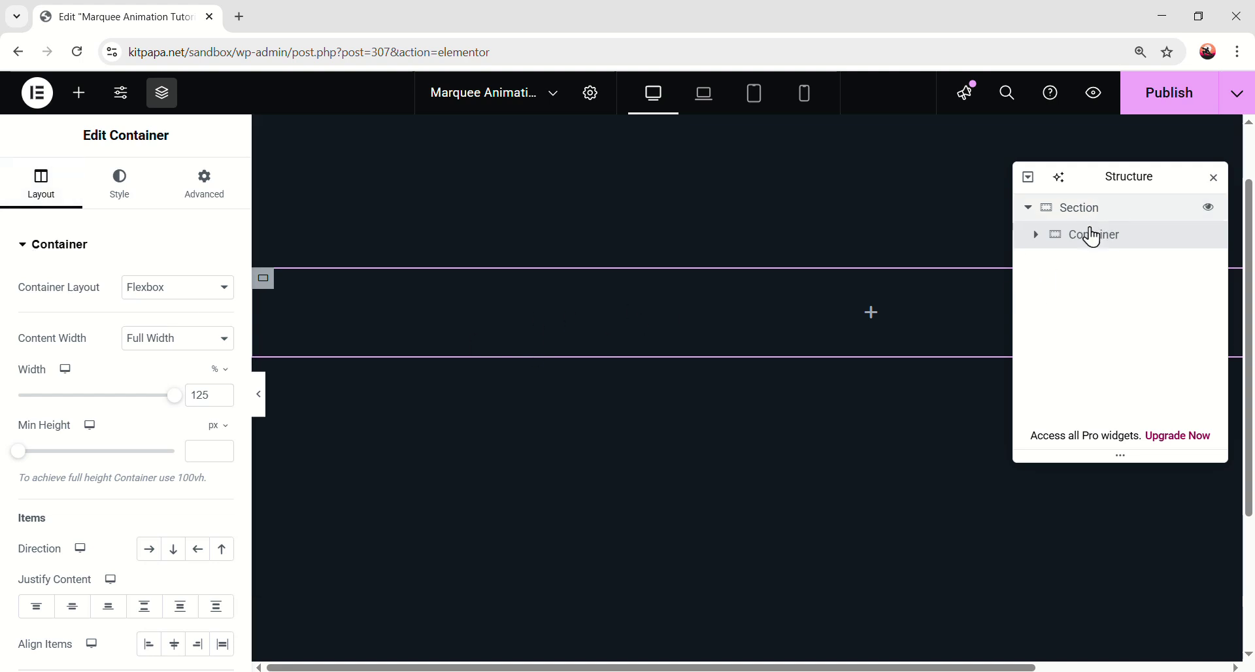
Give the inner container a solid background in color #2563eb
left_click(119, 191)
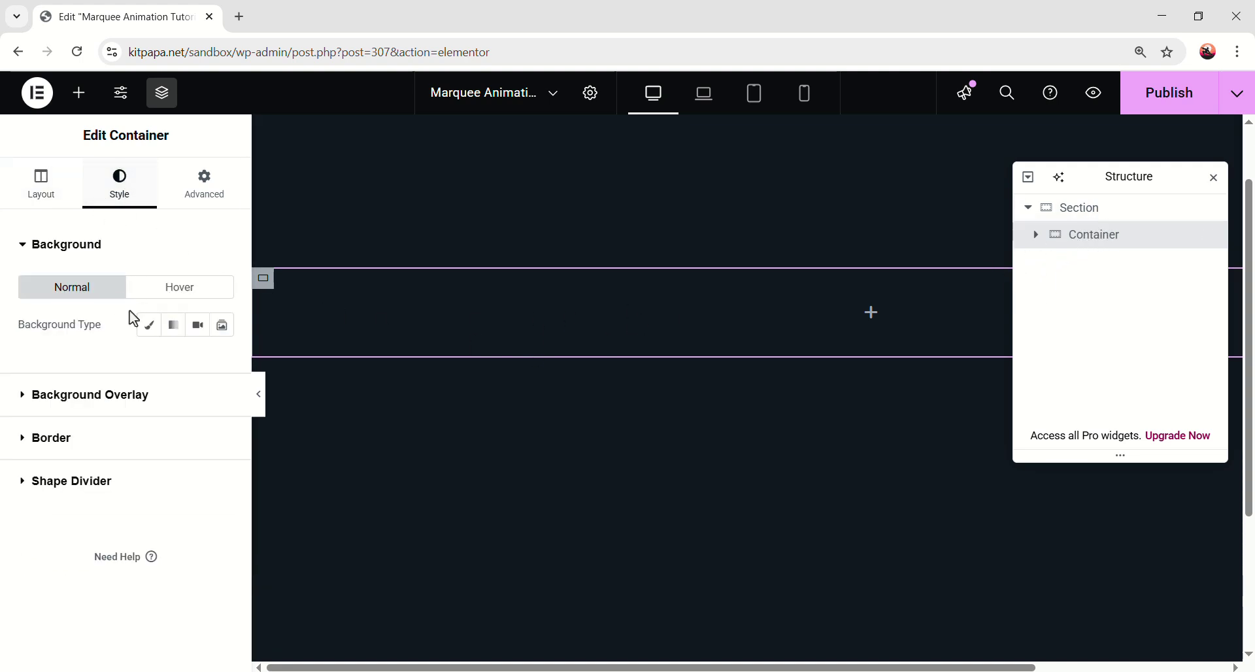
left_click(149, 325)
left_click(223, 363)
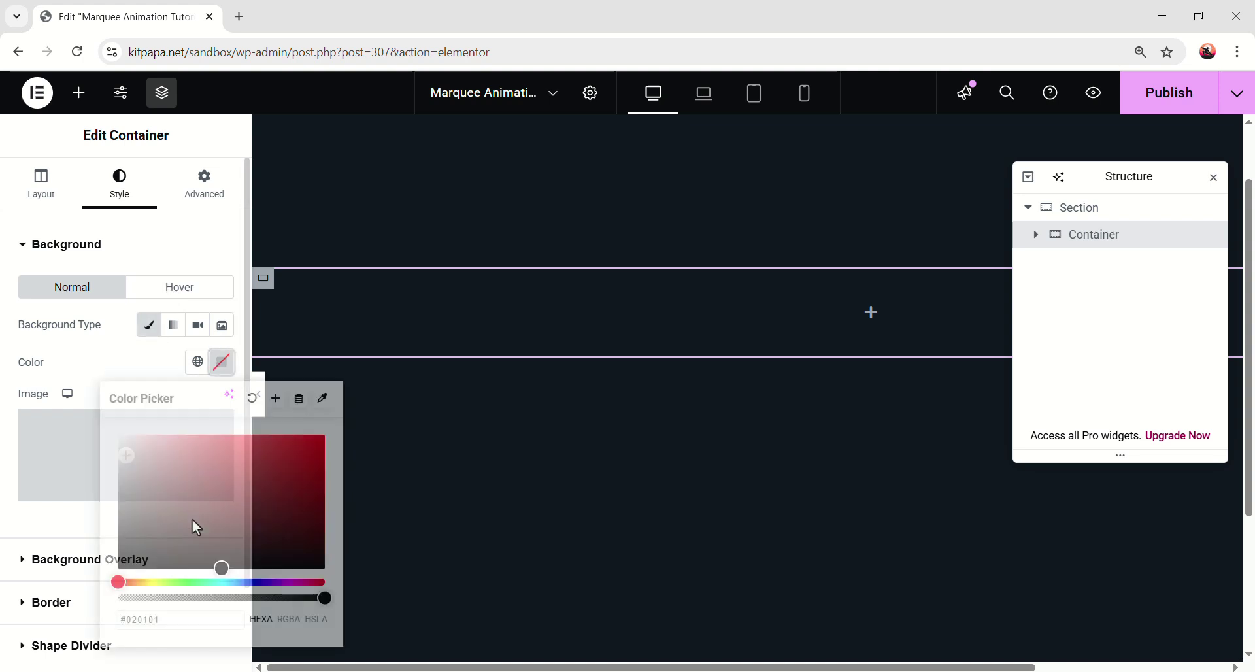
type("#2563eb")
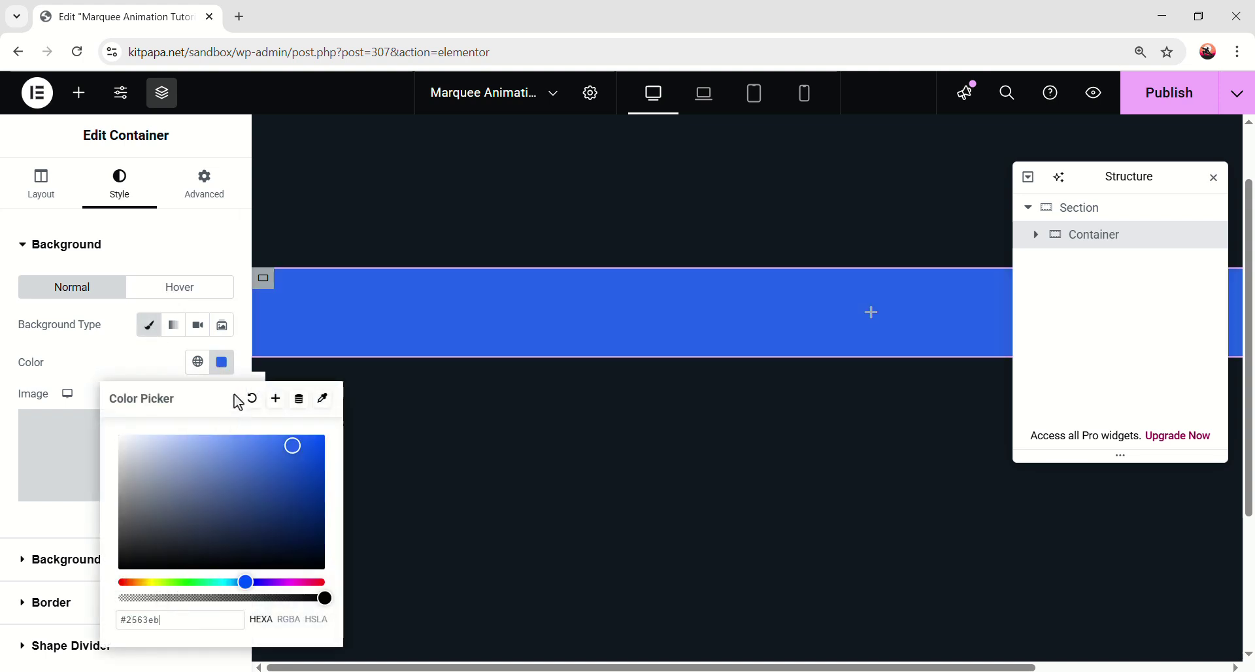
left_click(429, 341)
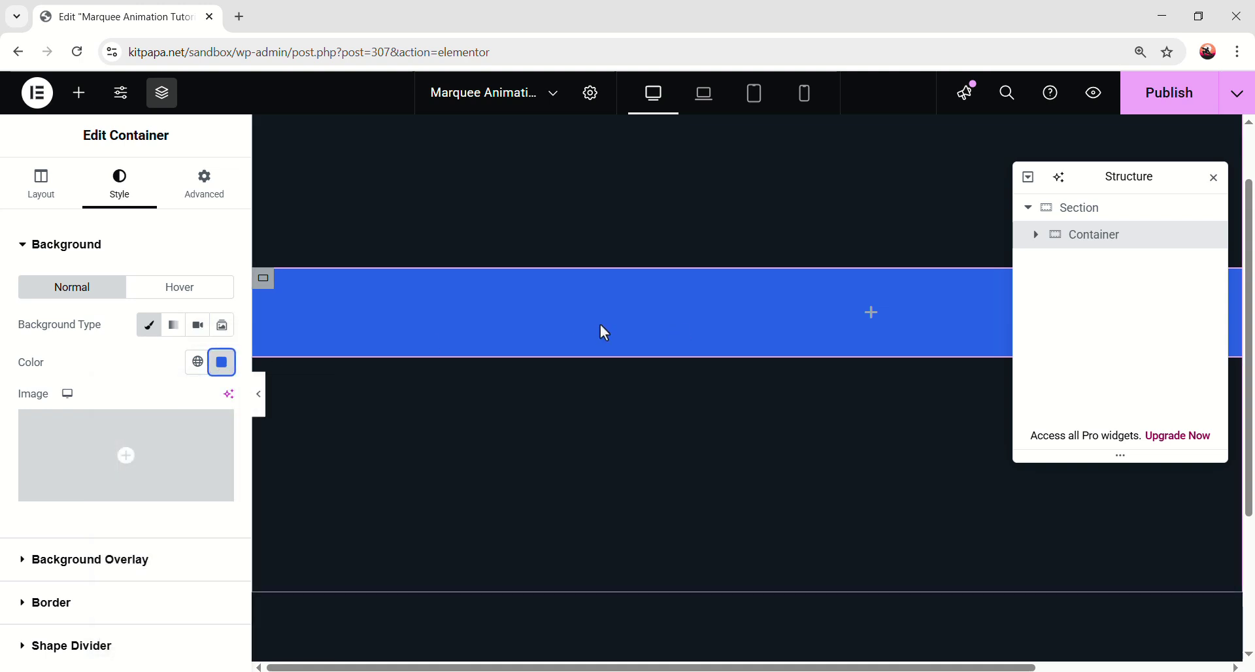
Set the blue container's padding to 10 px on all four sides
left_click(195, 206)
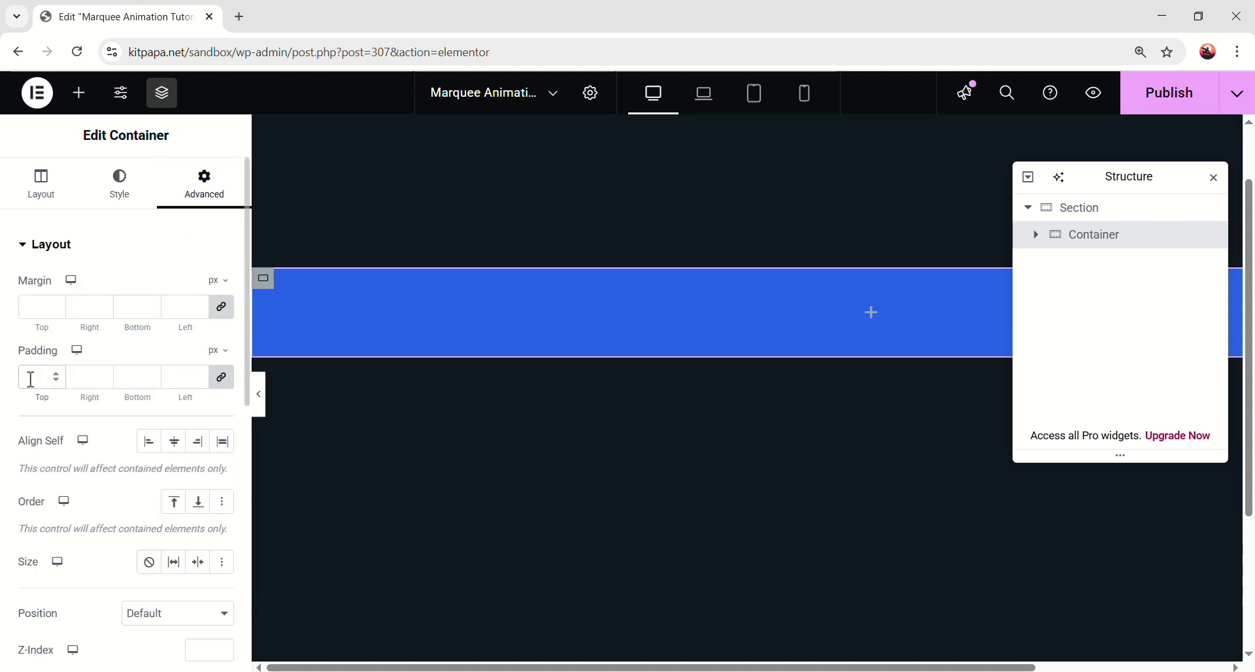
left_click(29, 377)
type("10")
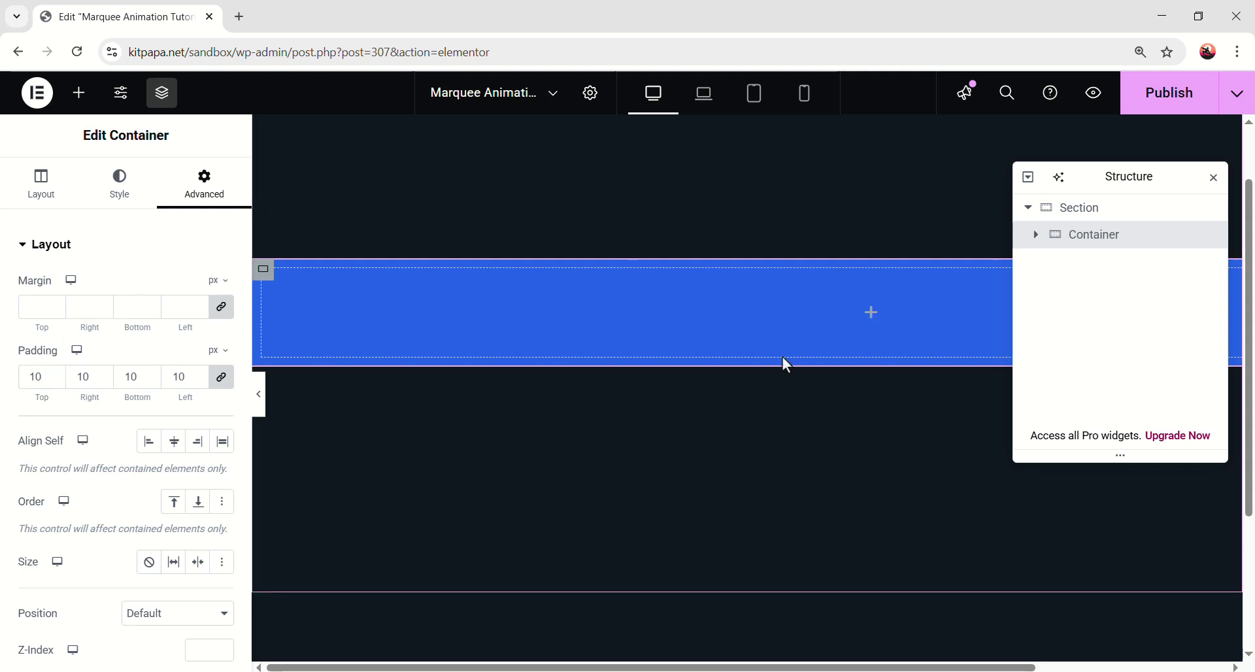
Add another container inside the blue container and rename it Cont
left_click(79, 92)
left_click_drag(75, 330, 826, 302)
double_click(1106, 261)
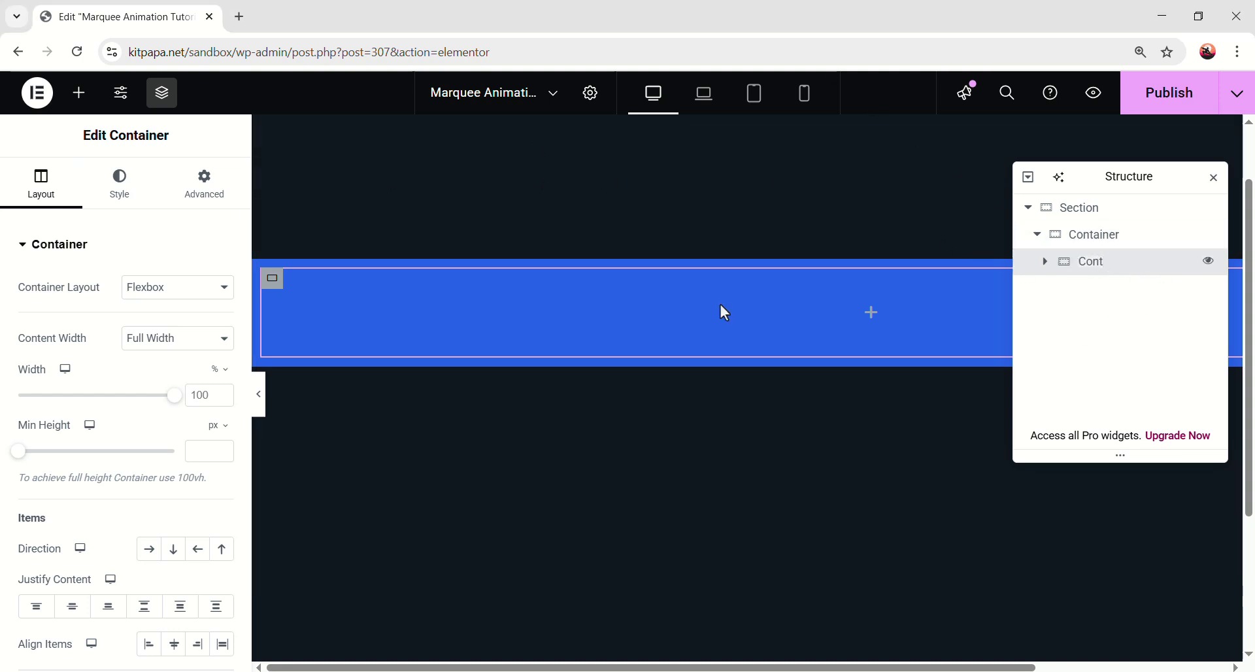
Lay out the Cont container as a horizontal row with 12 px gaps and 0 px padding on all sides
left_click(149, 549)
scroll(89, 477, "down", 4)
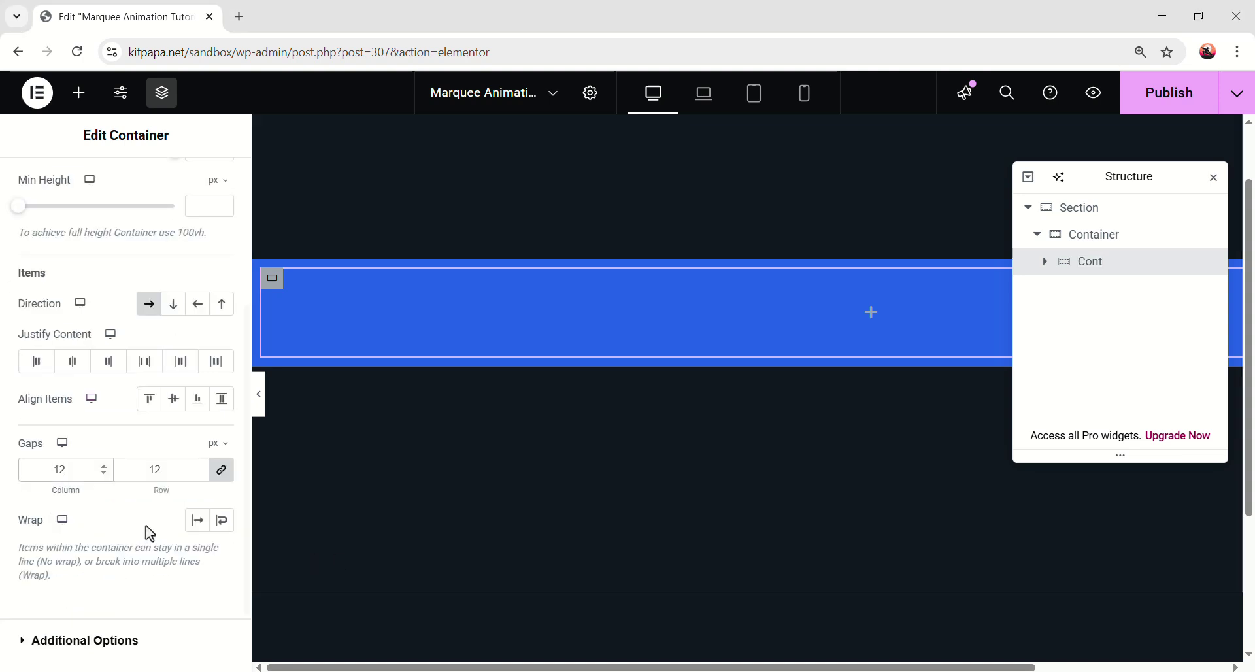
scroll(164, 458, "up", 4)
left_click(208, 196)
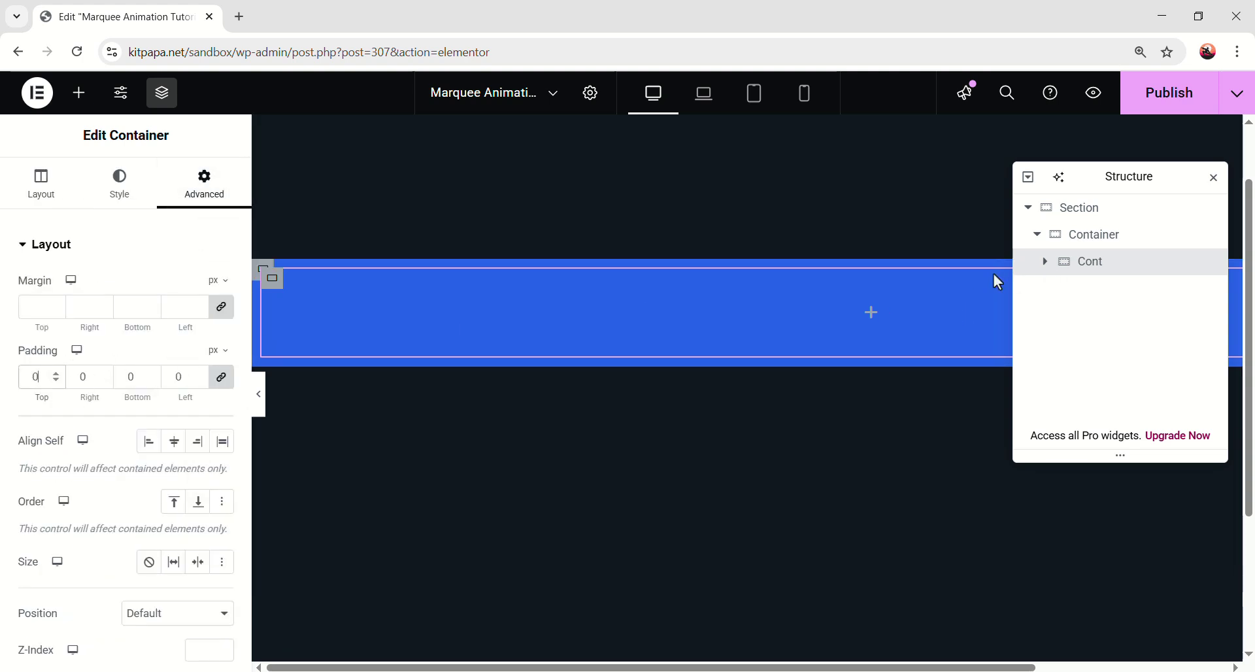
Add an Icon List widget inside the Cont container and delete its second and third items
left_click(72, 95)
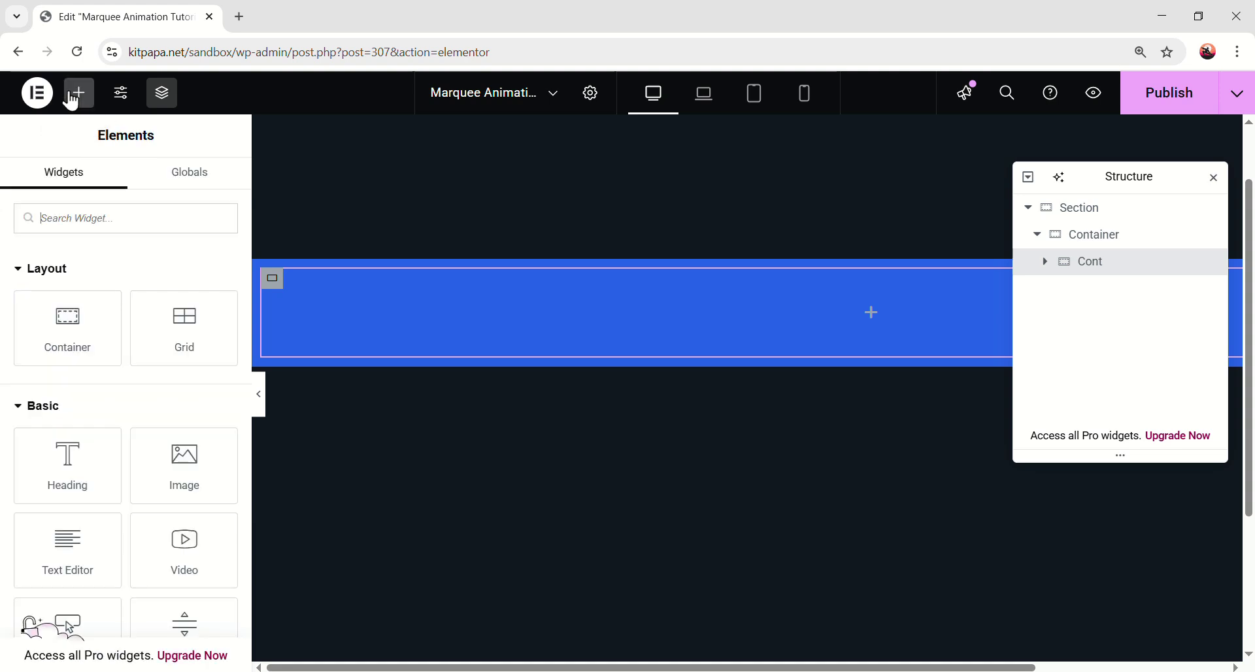
type("icon list")
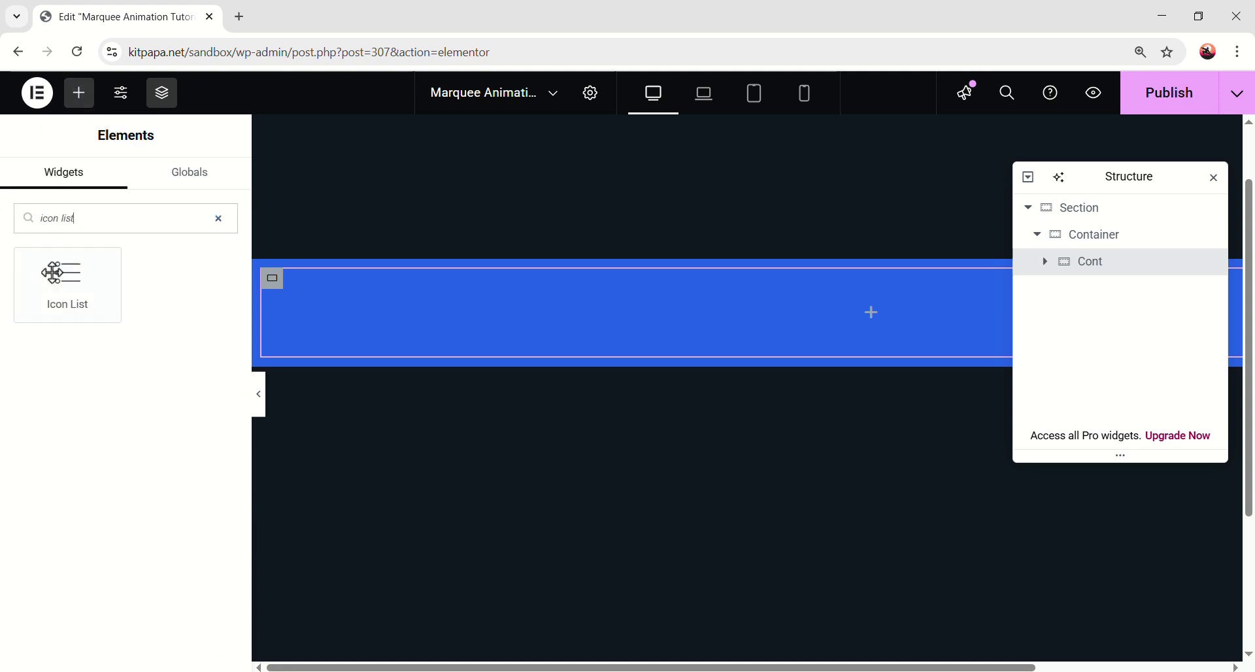
left_click_drag(62, 272, 680, 307)
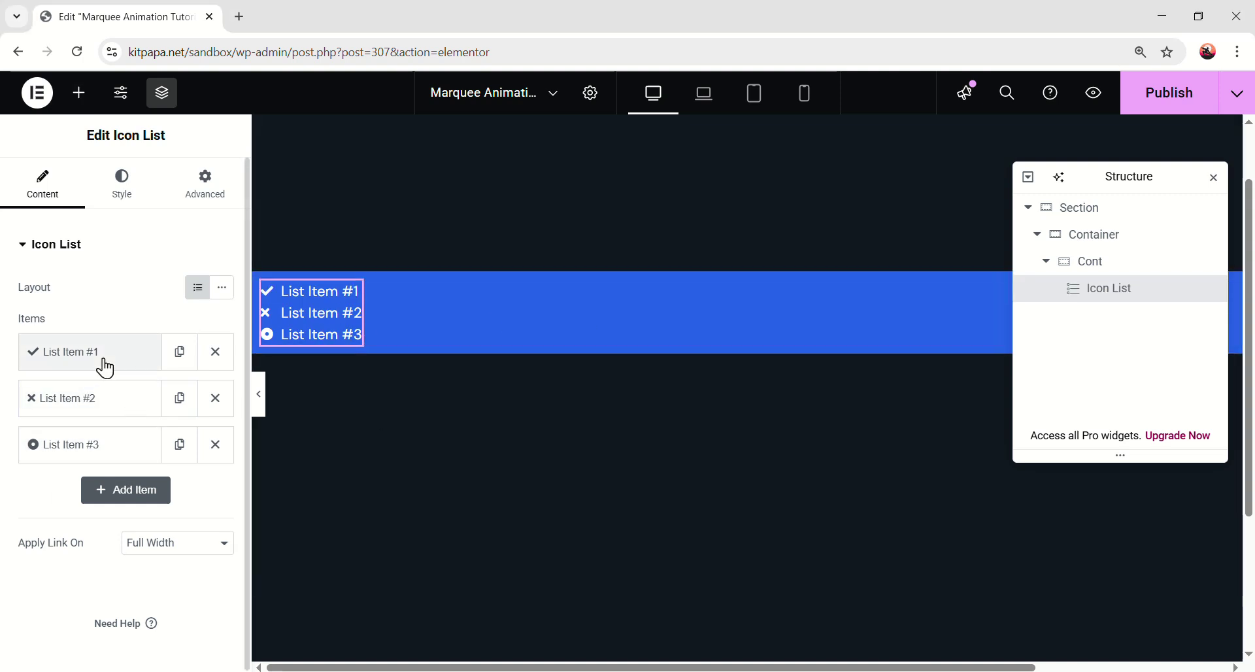
left_click(216, 445)
left_click(215, 397)
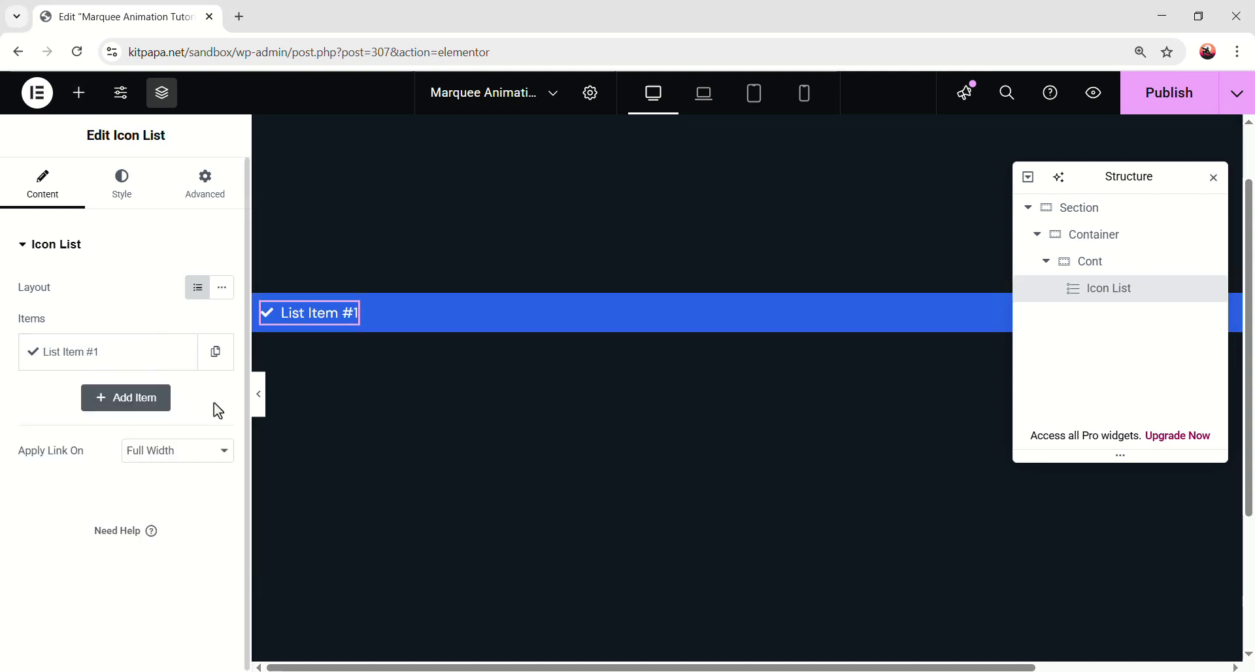
Set the text of the remaining icon list item to COMMUNICATION
left_click(119, 362)
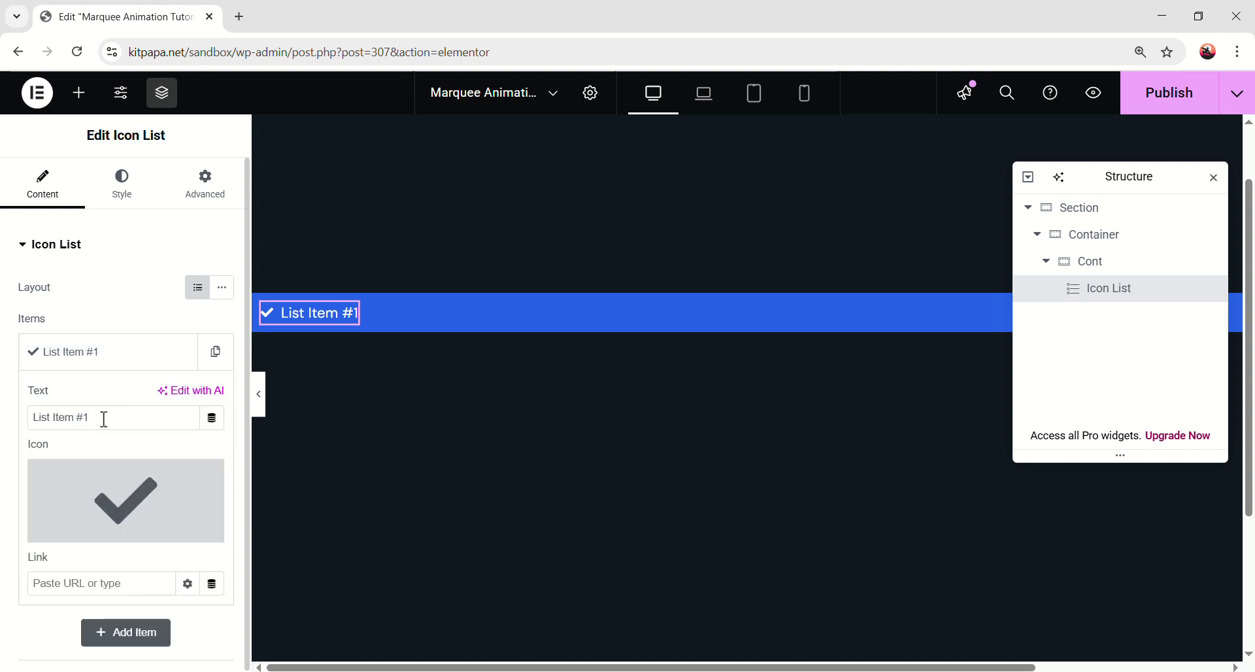
left_click_drag(104, 419, 26, 425)
type("COMMUNICATION")
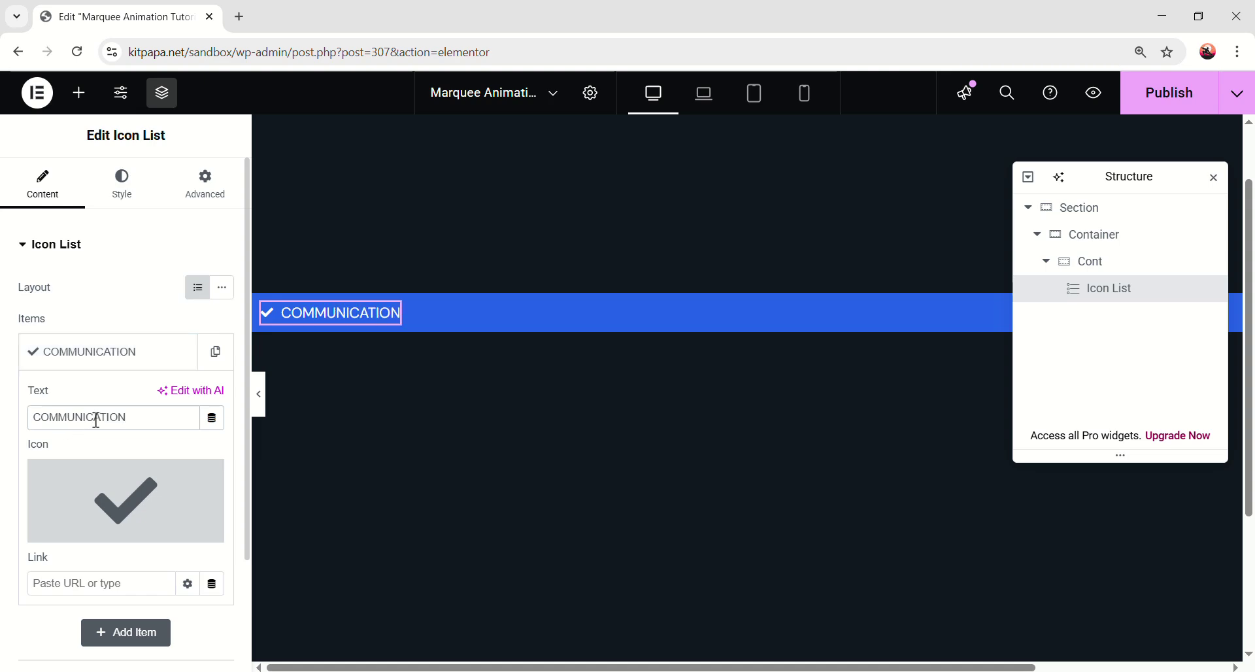
Replace the COMMUNICATION item's icon with the solid Circle from the icon library
mouse_move(98, 504)
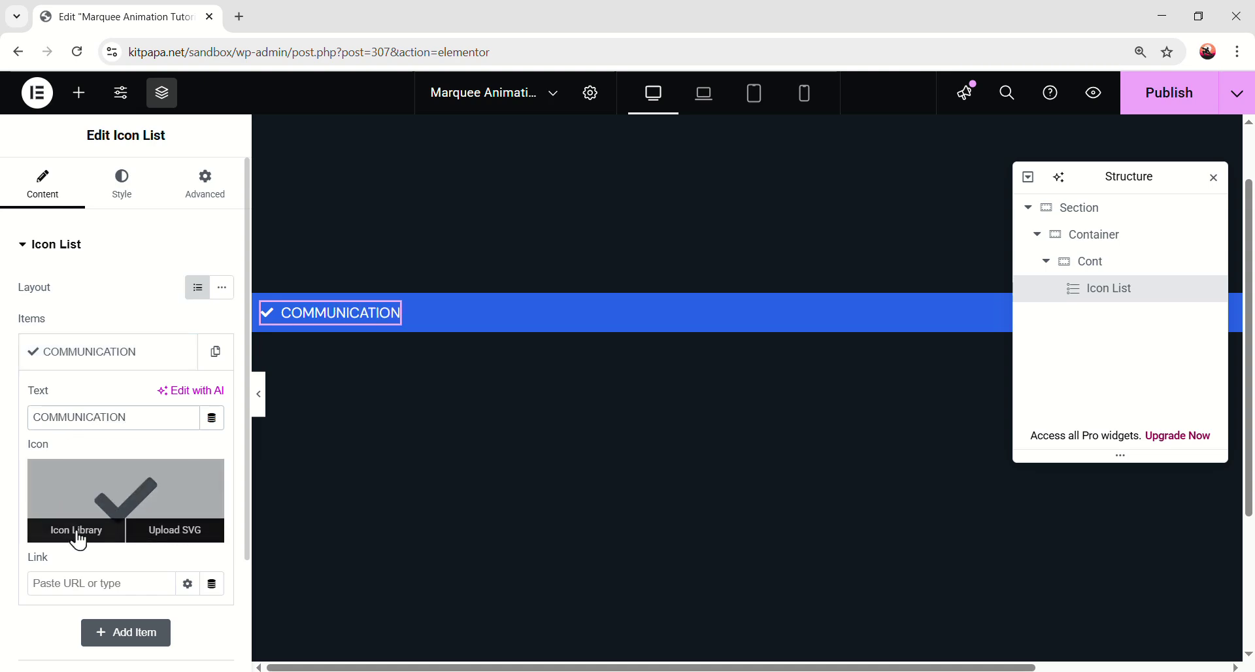
left_click(78, 531)
type("circle")
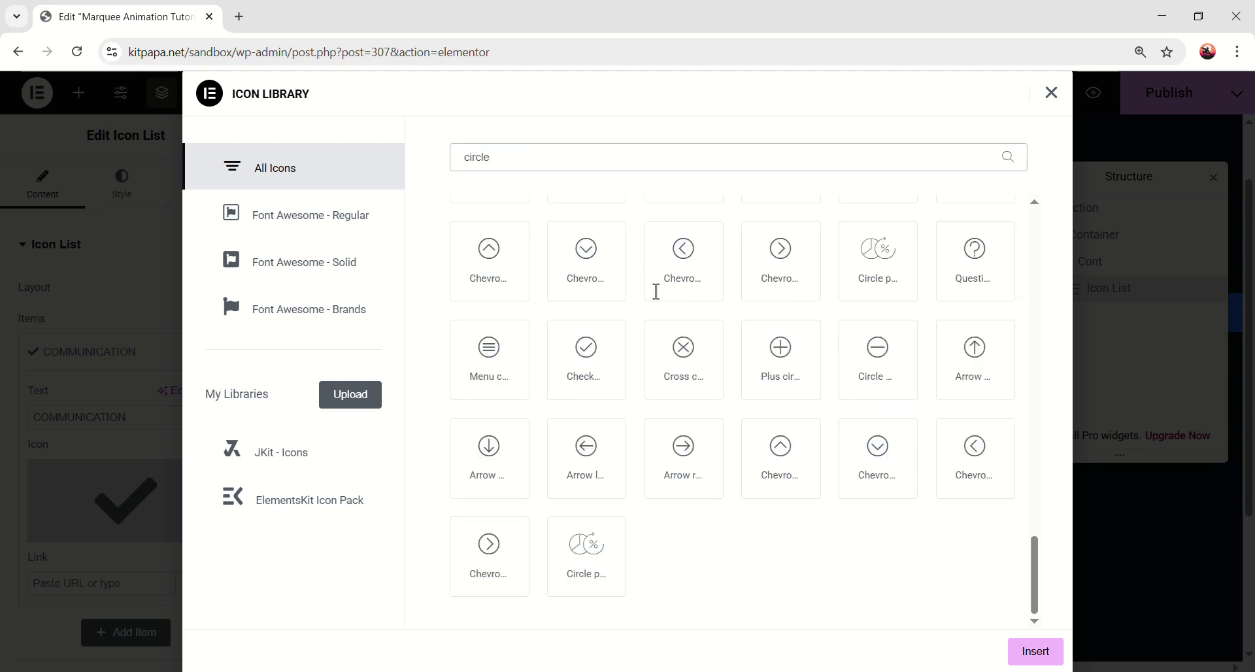
scroll(655, 291, "up", 15)
left_click(698, 430)
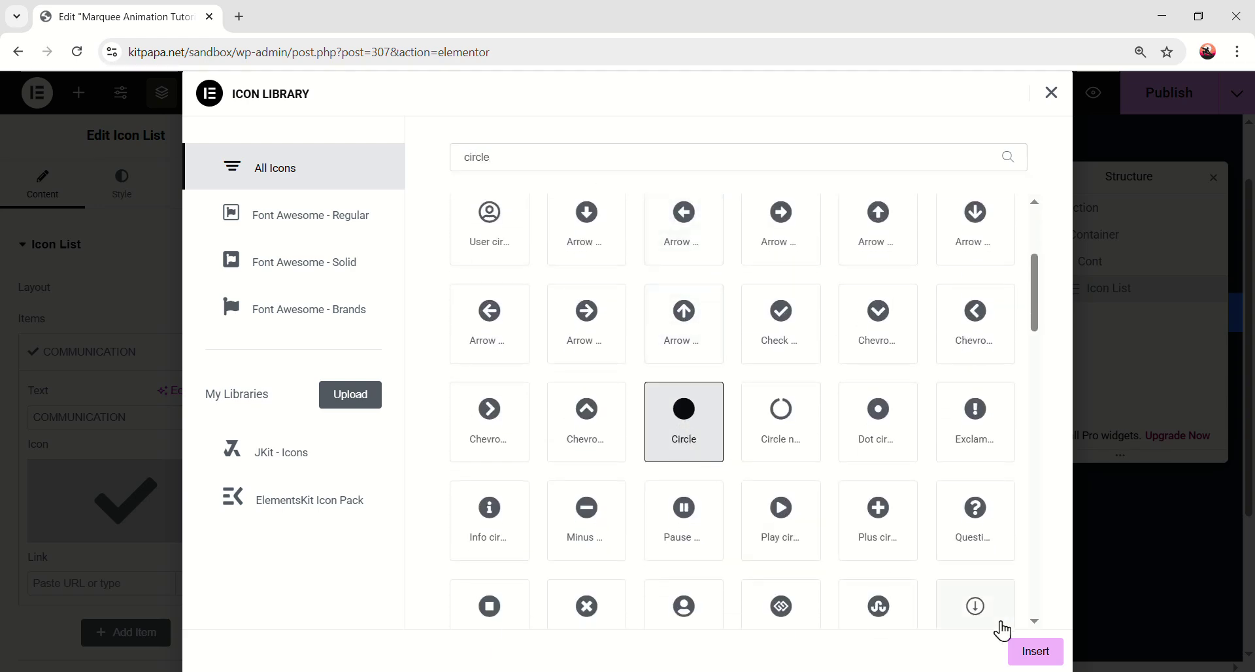
left_click(1019, 656)
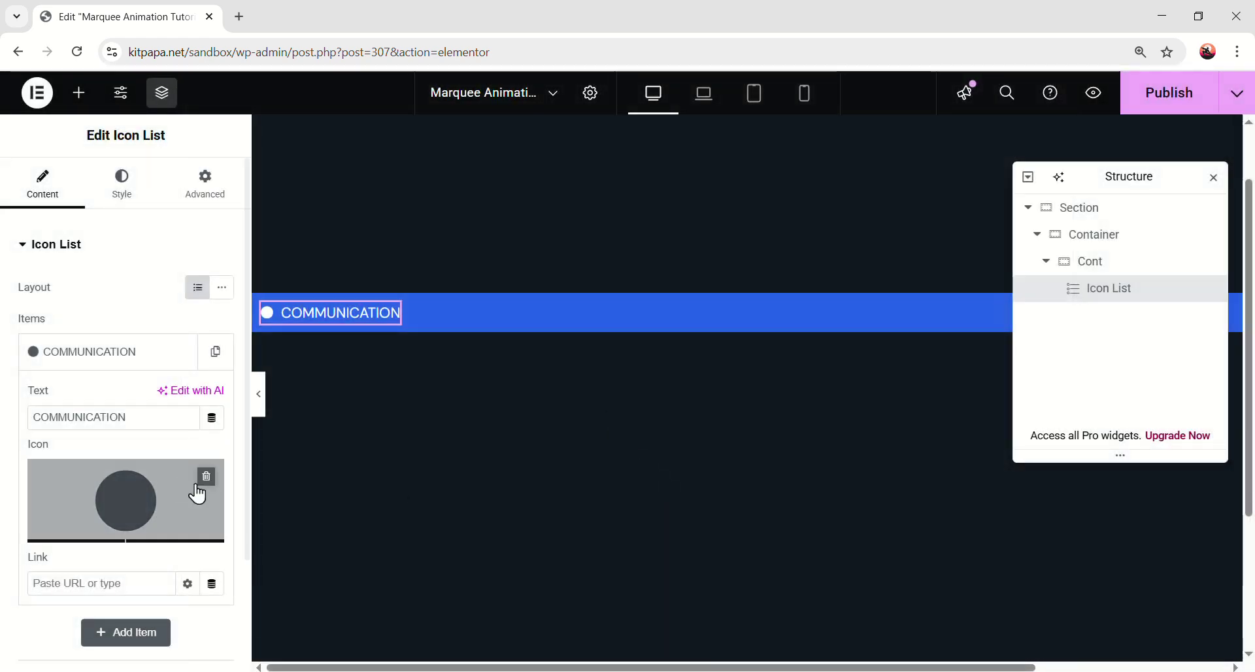
left_click(137, 356)
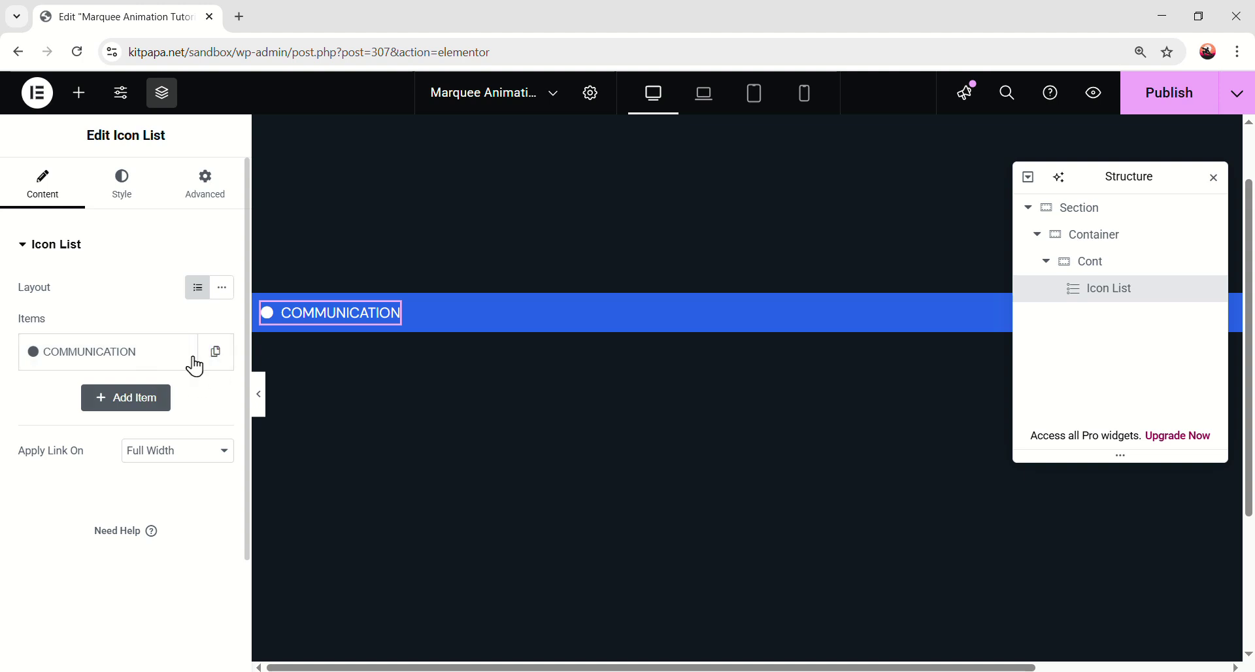
Duplicate the COMMUNICATION item seven times to make a list of eight items
left_click(215, 357)
left_click(179, 400)
left_click(179, 445)
left_click(179, 490)
left_click(176, 534)
scroll(176, 516, "down", 2)
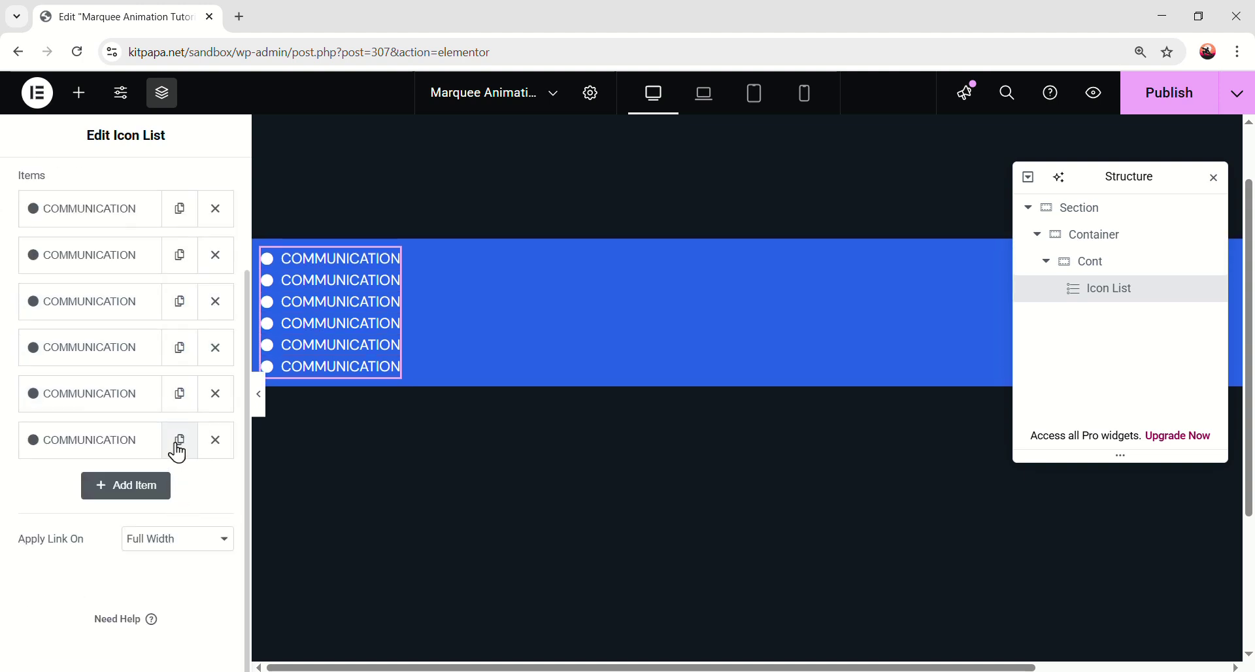
left_click(178, 444)
left_click(177, 489)
Change the second list item's text to SOCIAL MEDIA
scroll(118, 382, "up", 1)
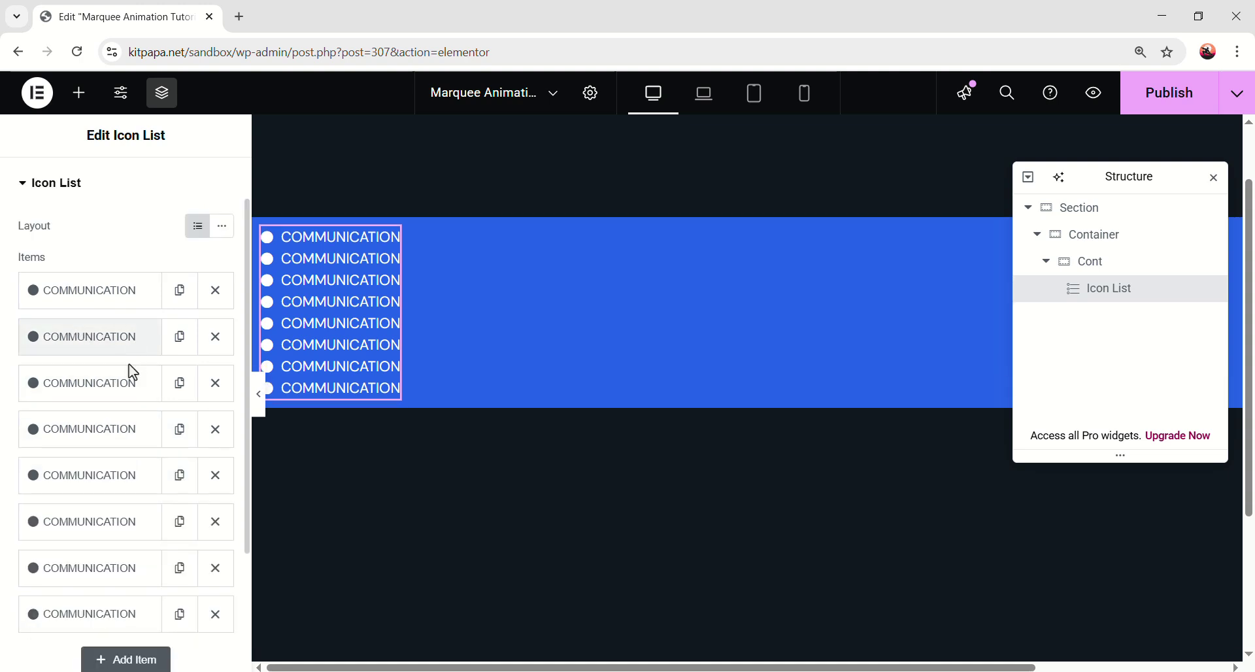
left_click(119, 336)
double_click(140, 403)
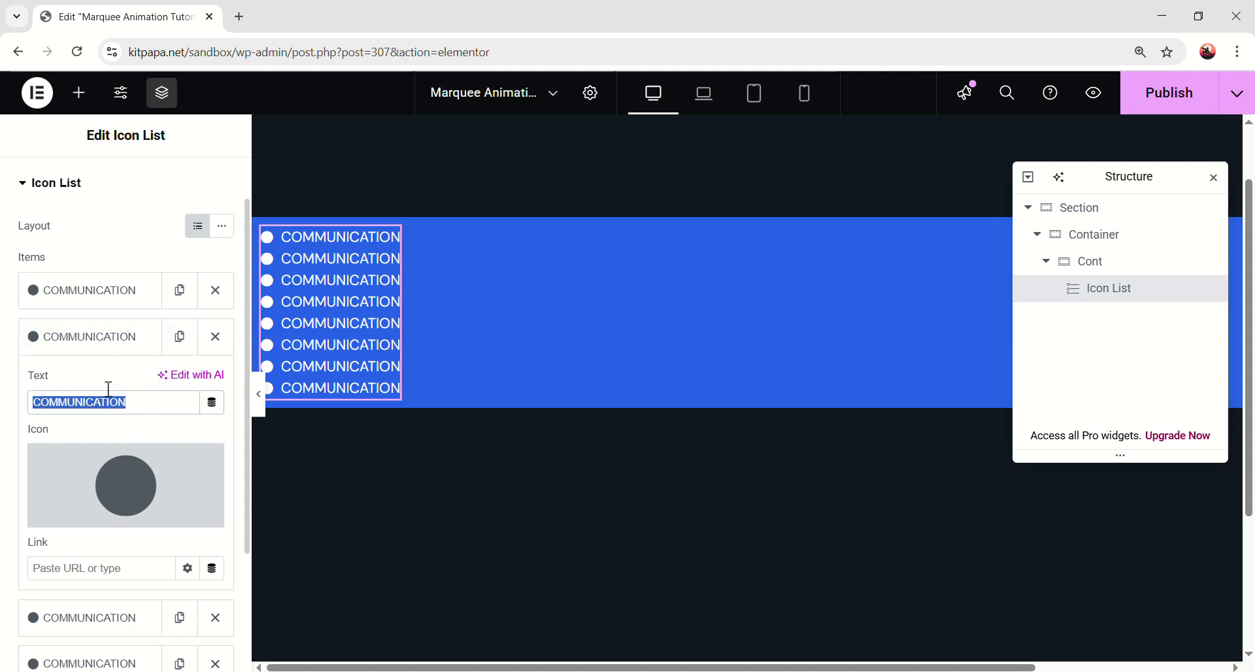
type("SOCIAL MEDIA")
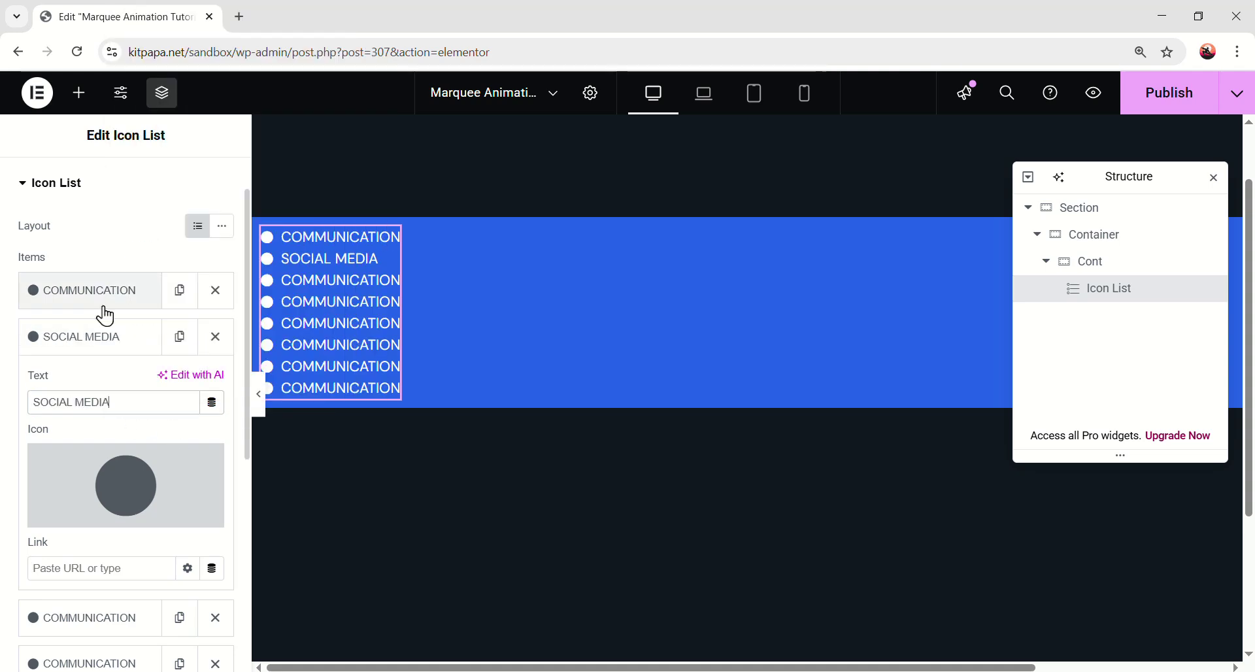
Rename the third to eighth list items ESTABLISHED 2015, EXPERIENCE DESIGN, BRANDING, STRATEGY, ADVERTISING and WEB DESIGN
left_click(89, 383)
type("ESTABLISHED 2015")
left_click(90, 429)
type("EXPERIENCE DESIGN")
left_click(92, 429)
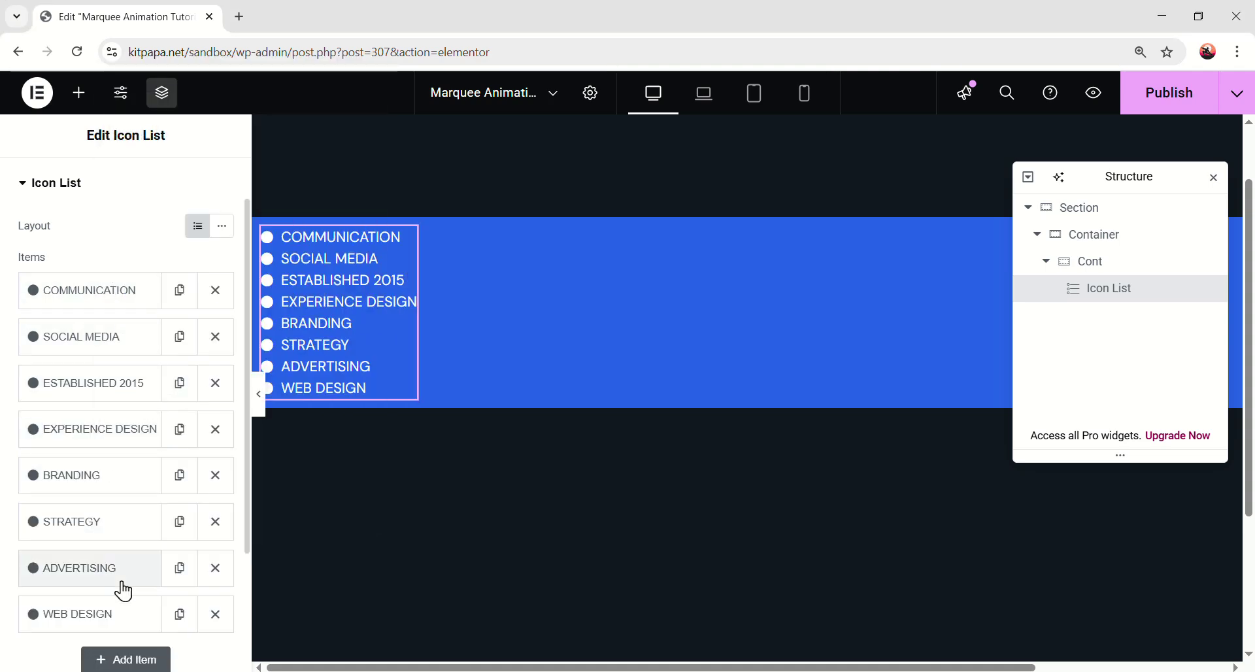
Switch the icon list to the inline layout and set the space between its items to 12 px
scroll(112, 437, "up", 1)
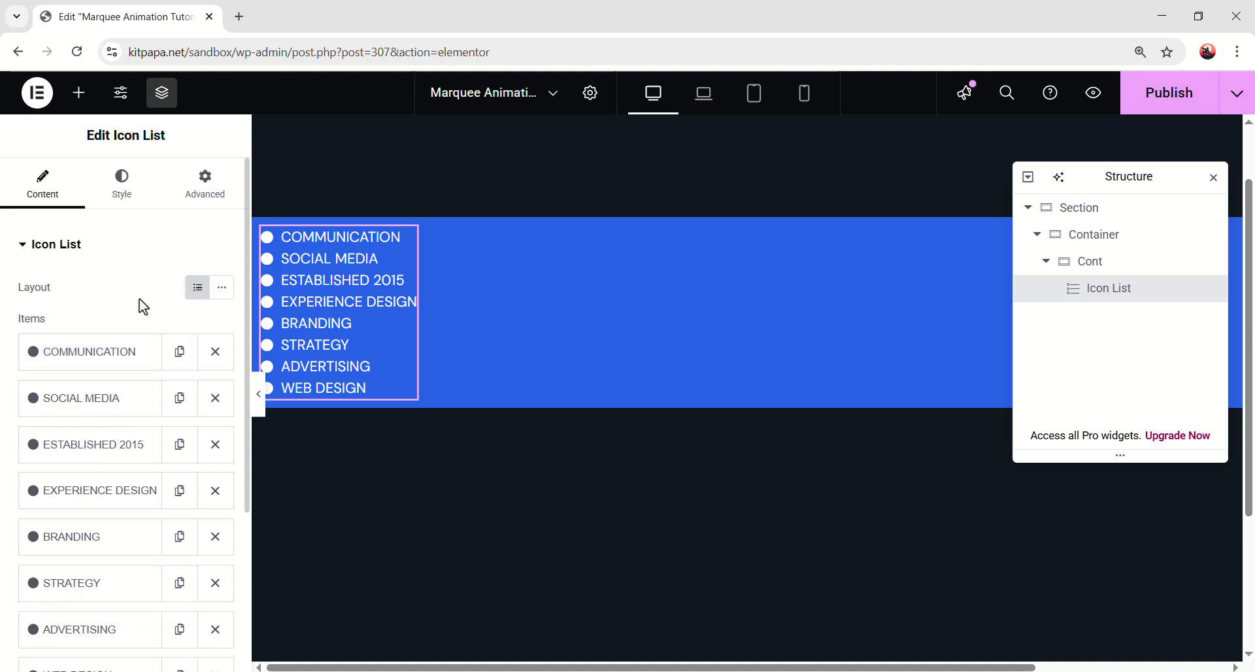
left_click(223, 288)
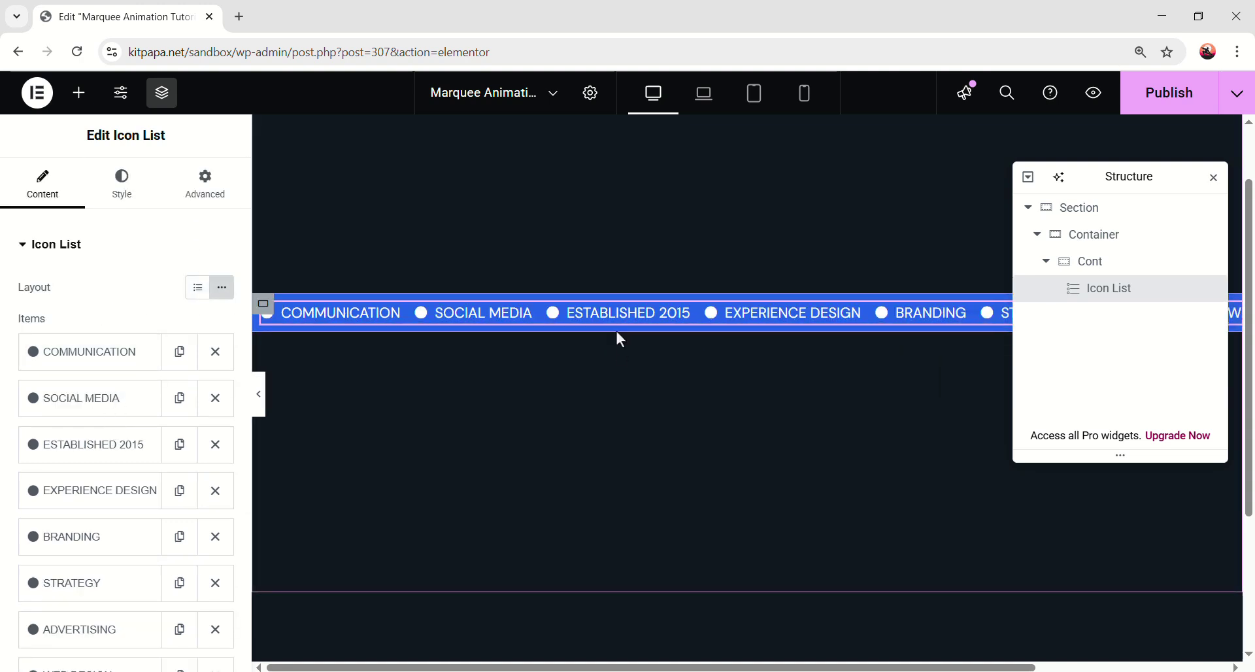
left_click(111, 200)
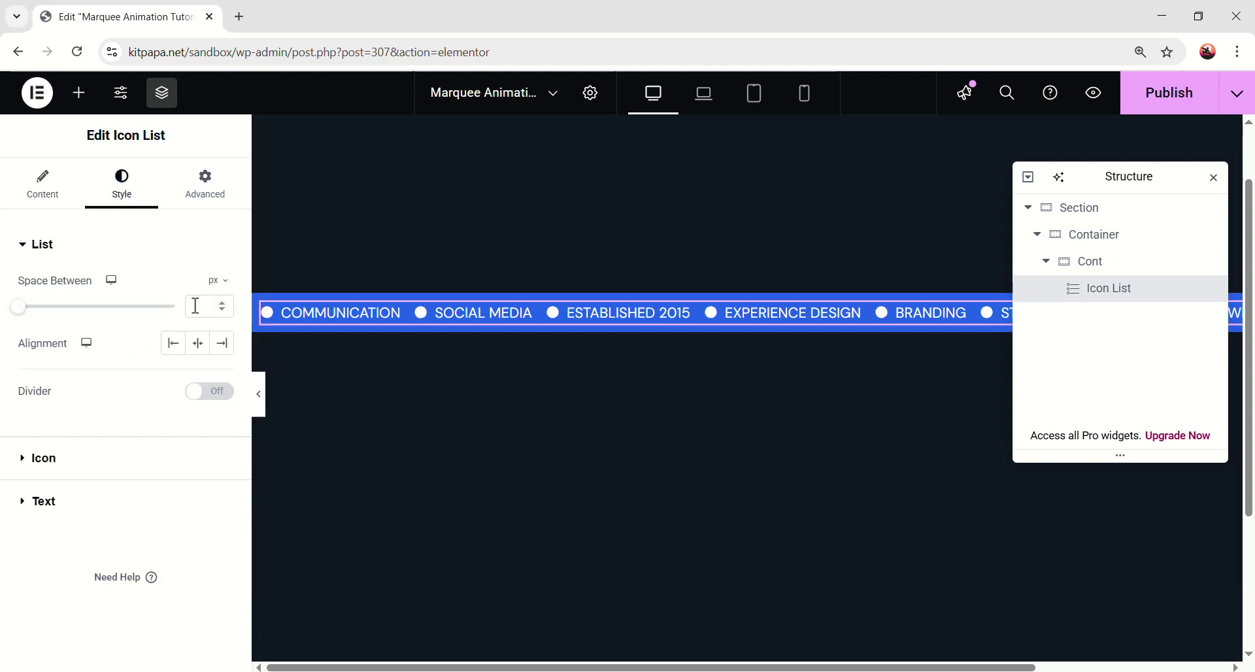
type("12")
Set the list icons' size to 6 px and their gap to 5 px
left_click(44, 459)
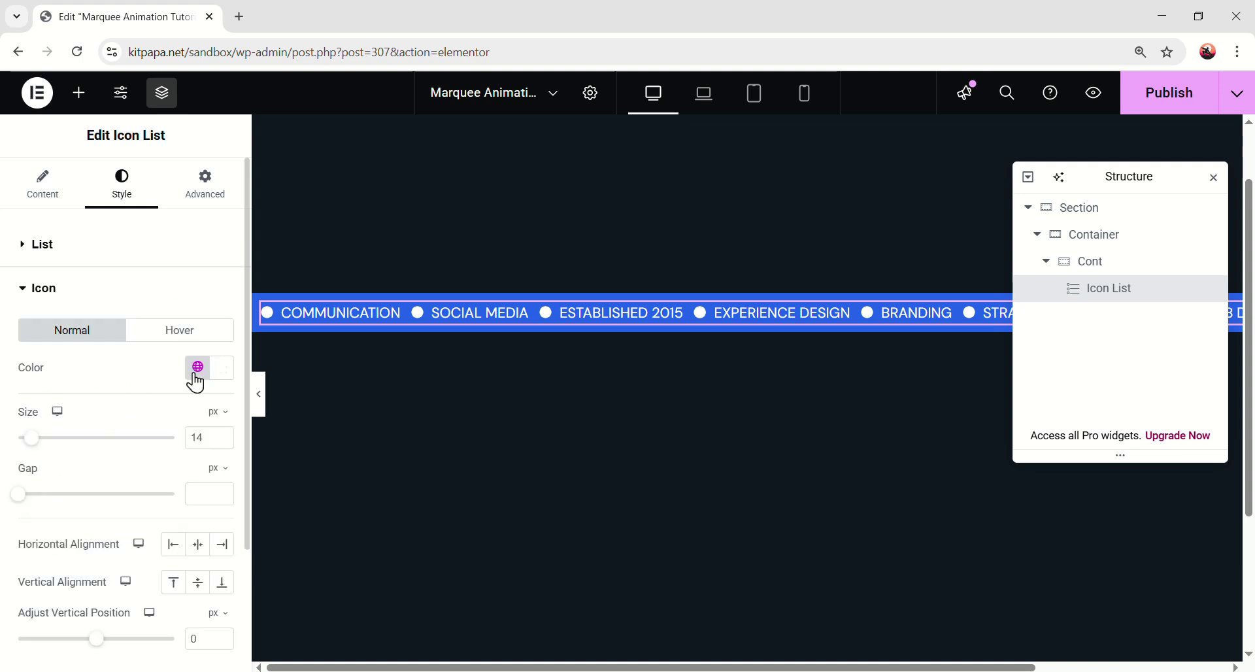
double_click(197, 438)
type("6")
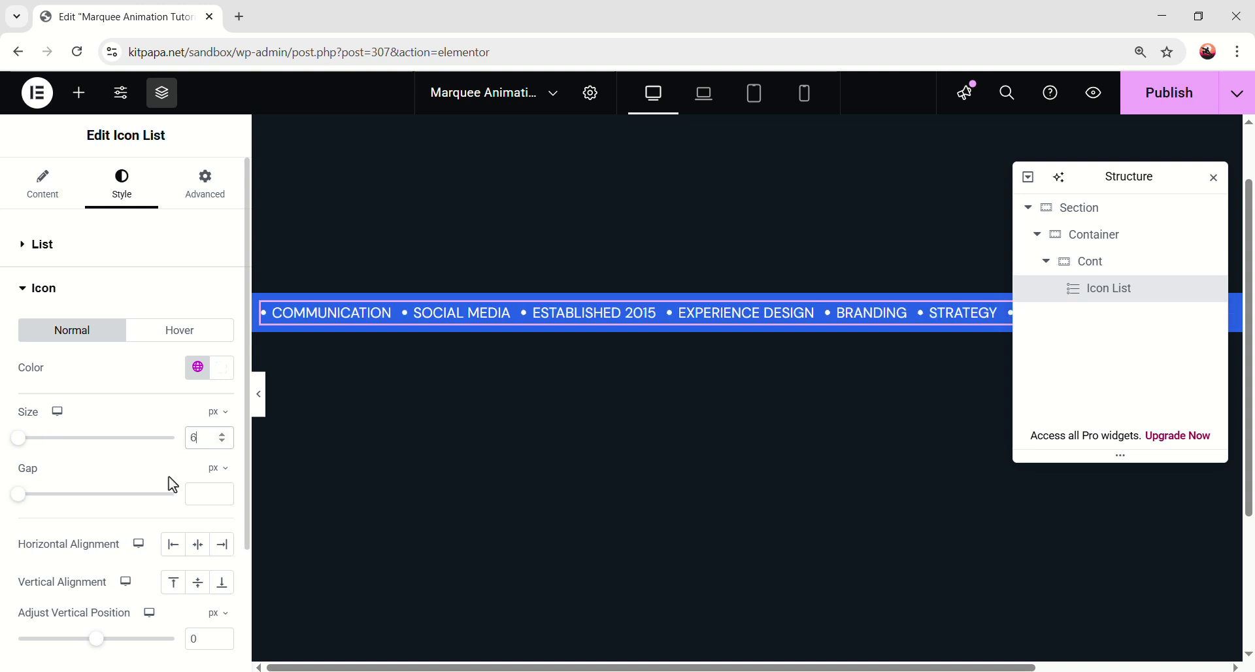
left_click(196, 495)
type("5")
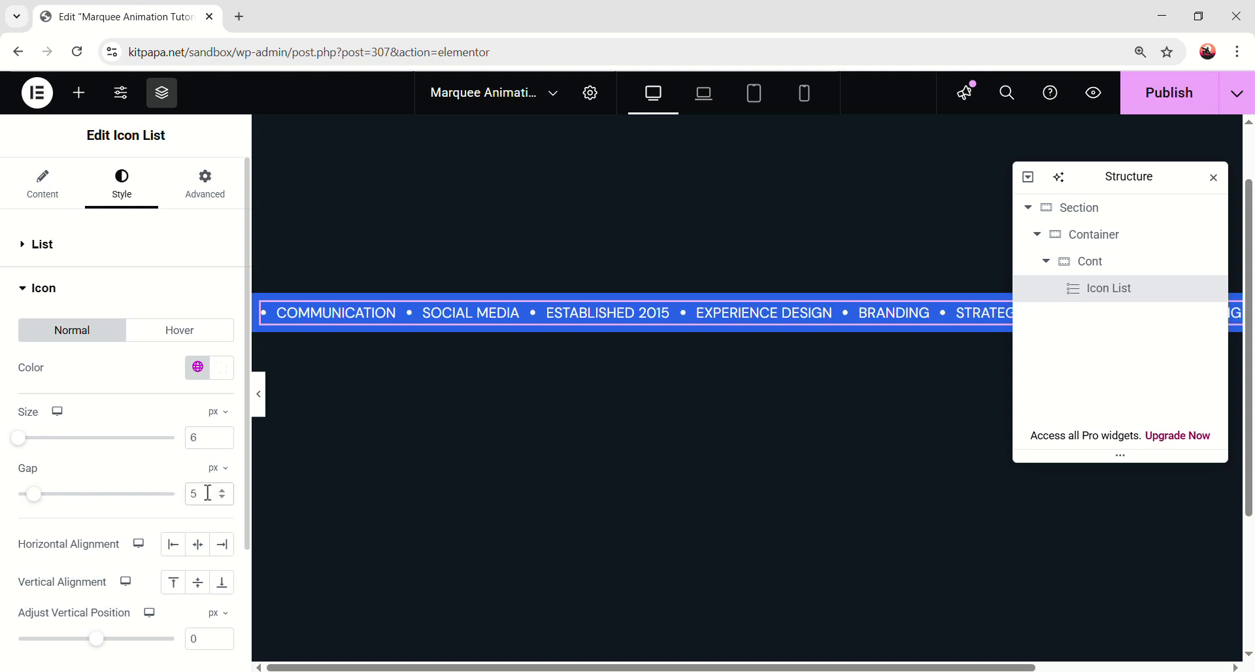
Set the icon list text's typography to the Work Sans font family at a size of 24 px
scroll(124, 418, "down", 3)
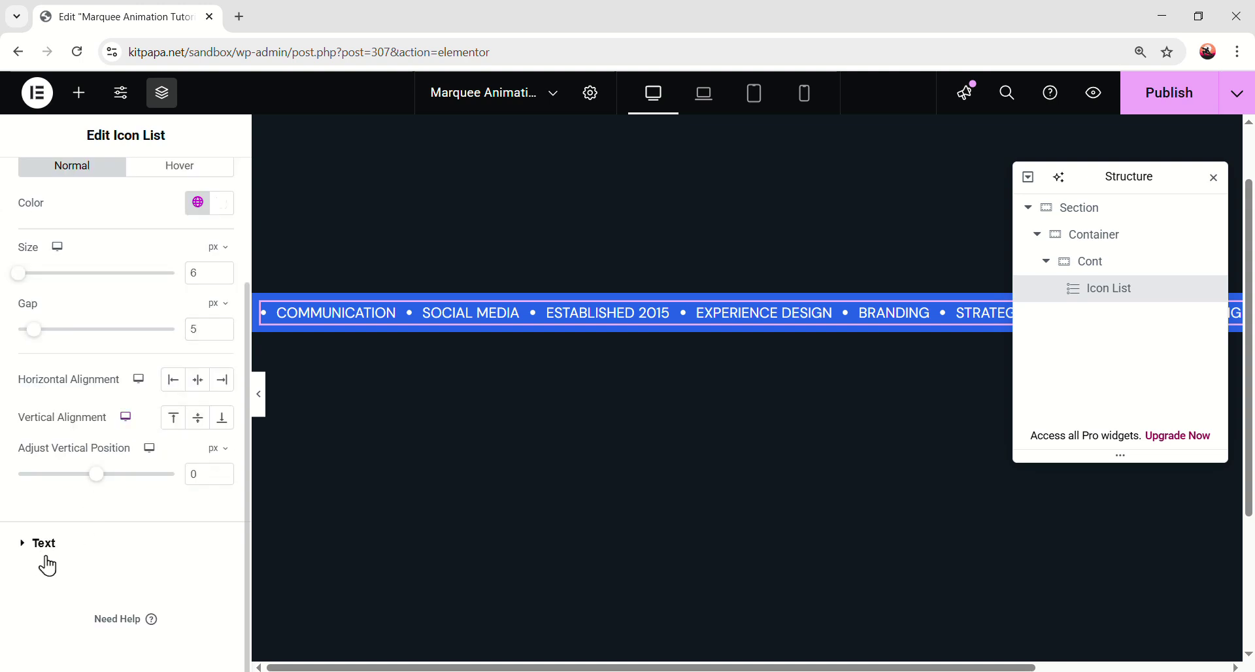
left_click(84, 541)
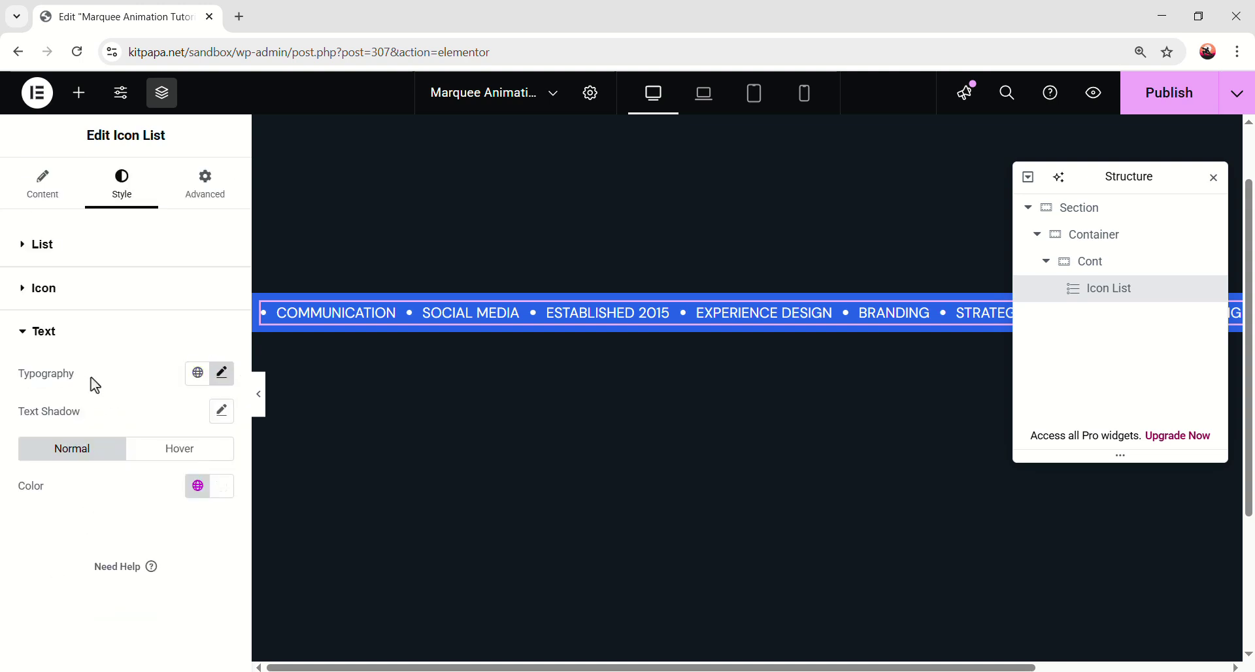
left_click(223, 378)
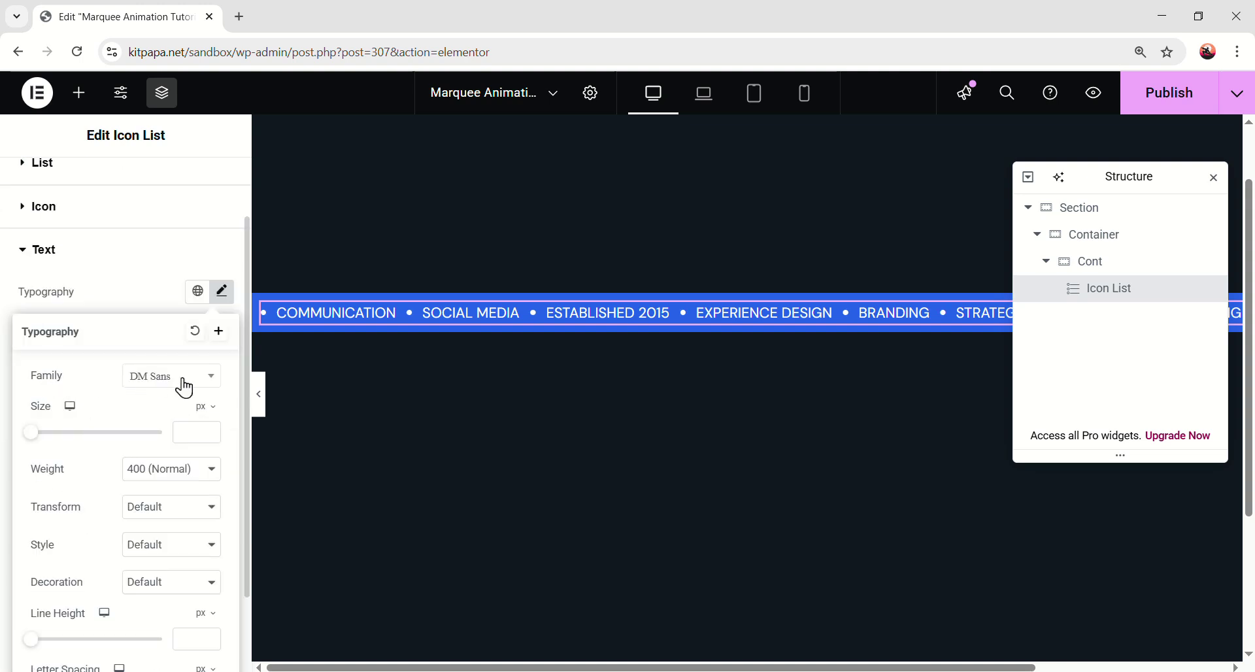
left_click(181, 389)
type("work")
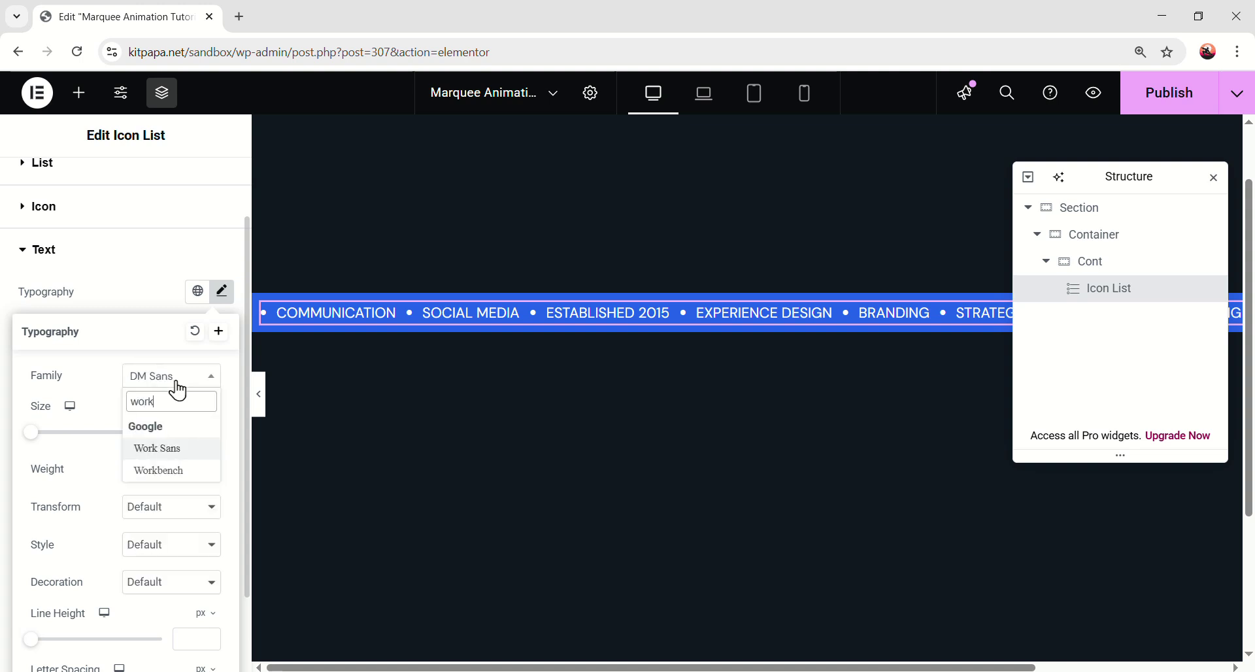
key("Return")
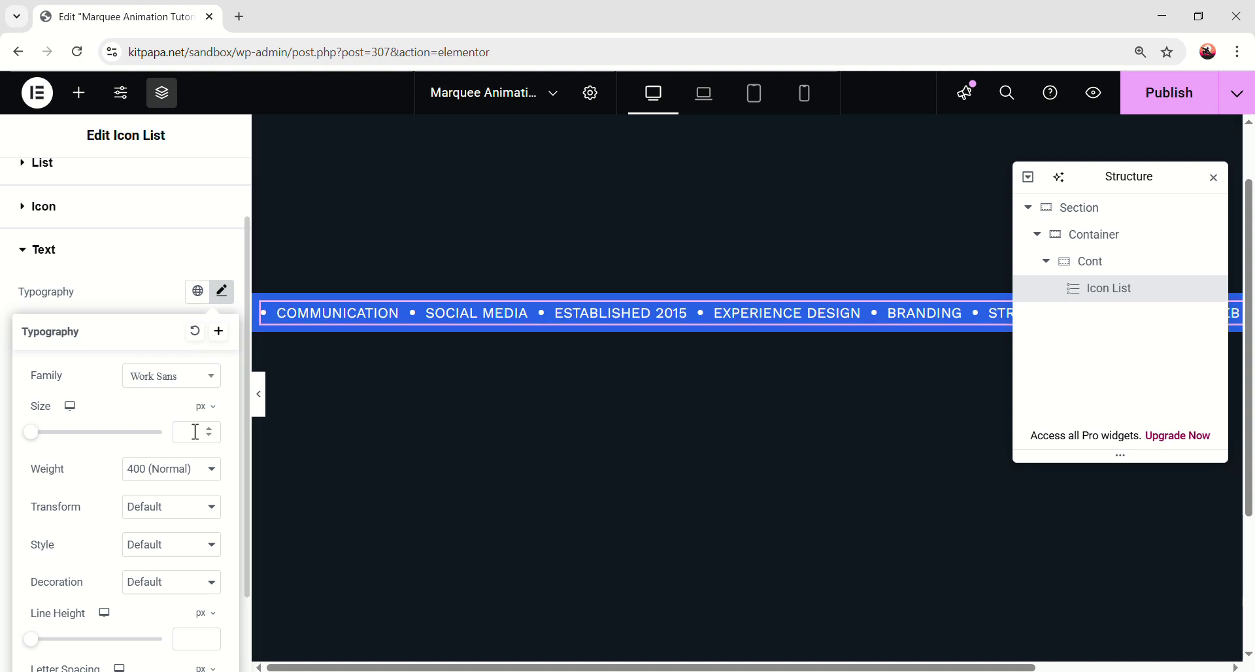
type("24")
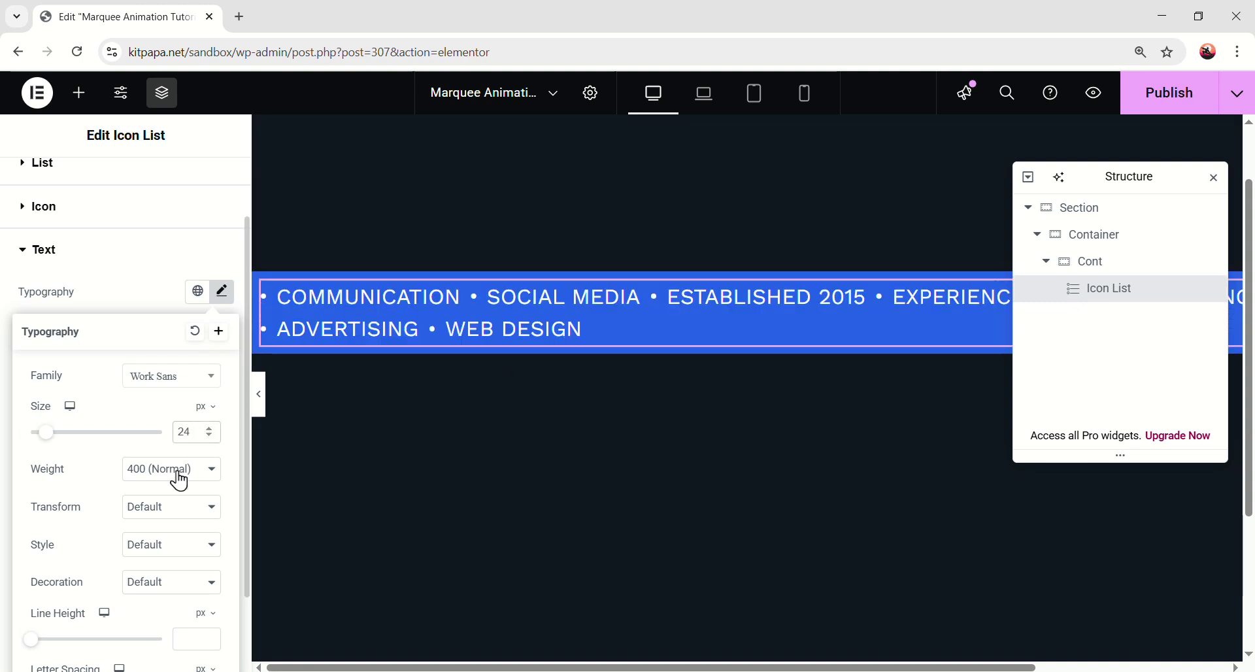
Set the list text's weight to 400 (Normal), line height to 29 px and letter spacing to -0.48 px
left_click(157, 470)
left_click(186, 289)
scroll(190, 555, "down", 1)
left_click(190, 552)
type("29")
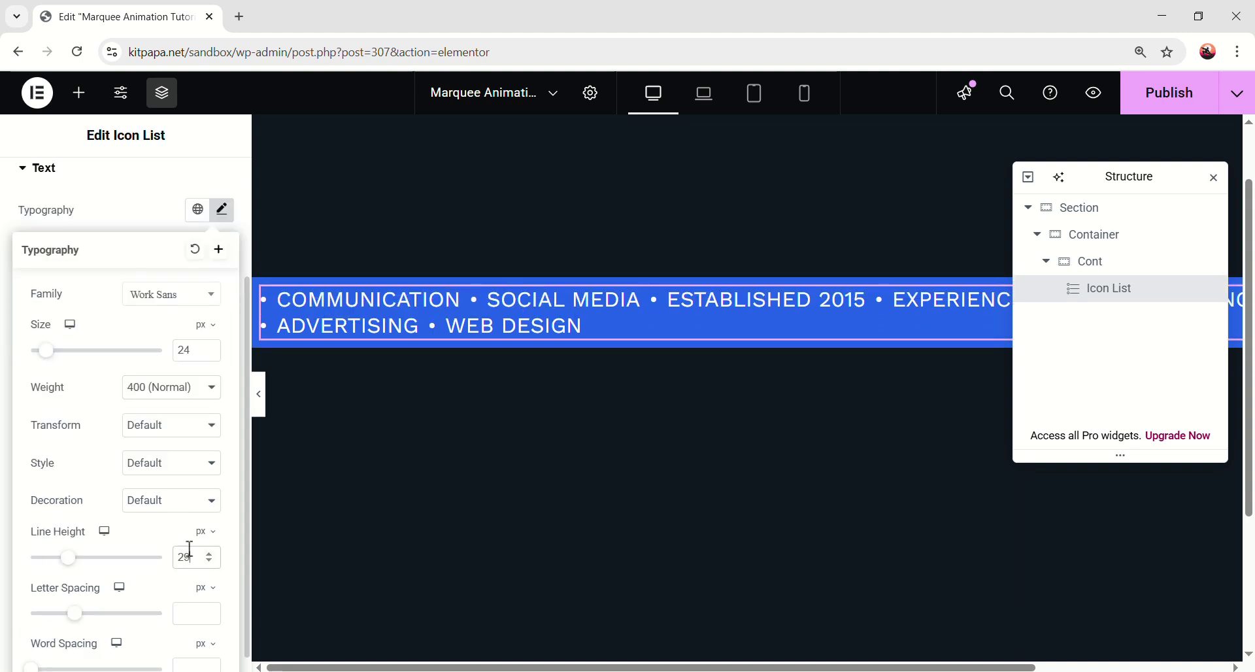
scroll(191, 553, "down", 1)
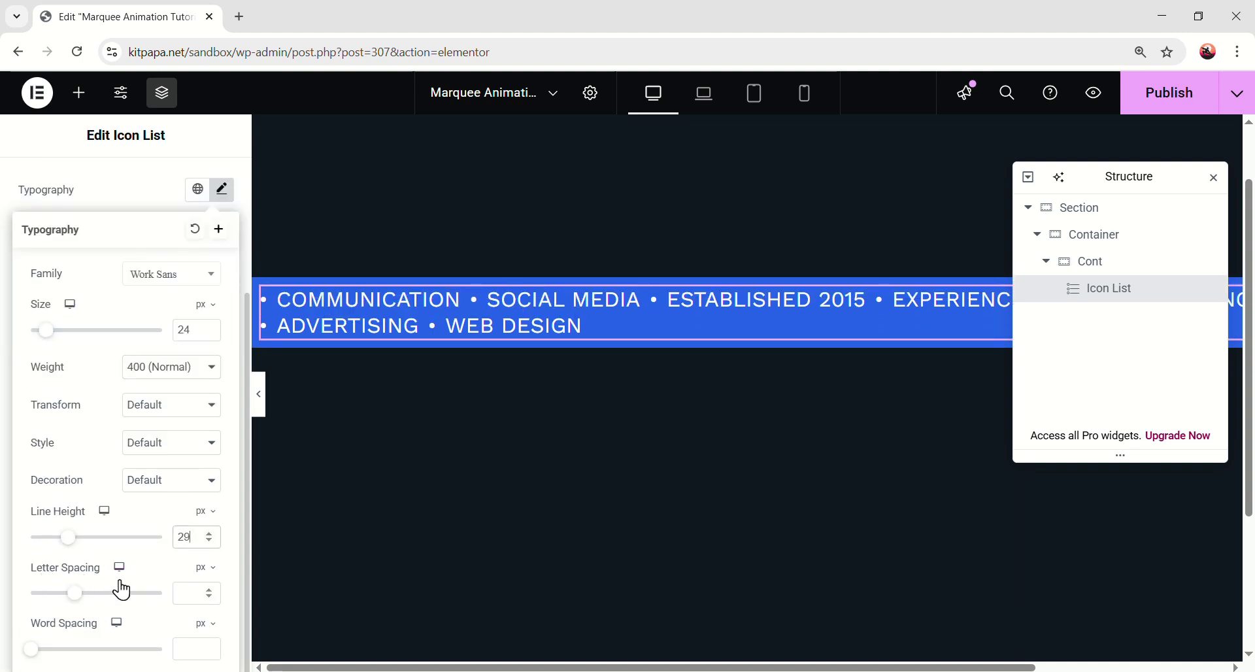
left_click(178, 591)
type("-0.48")
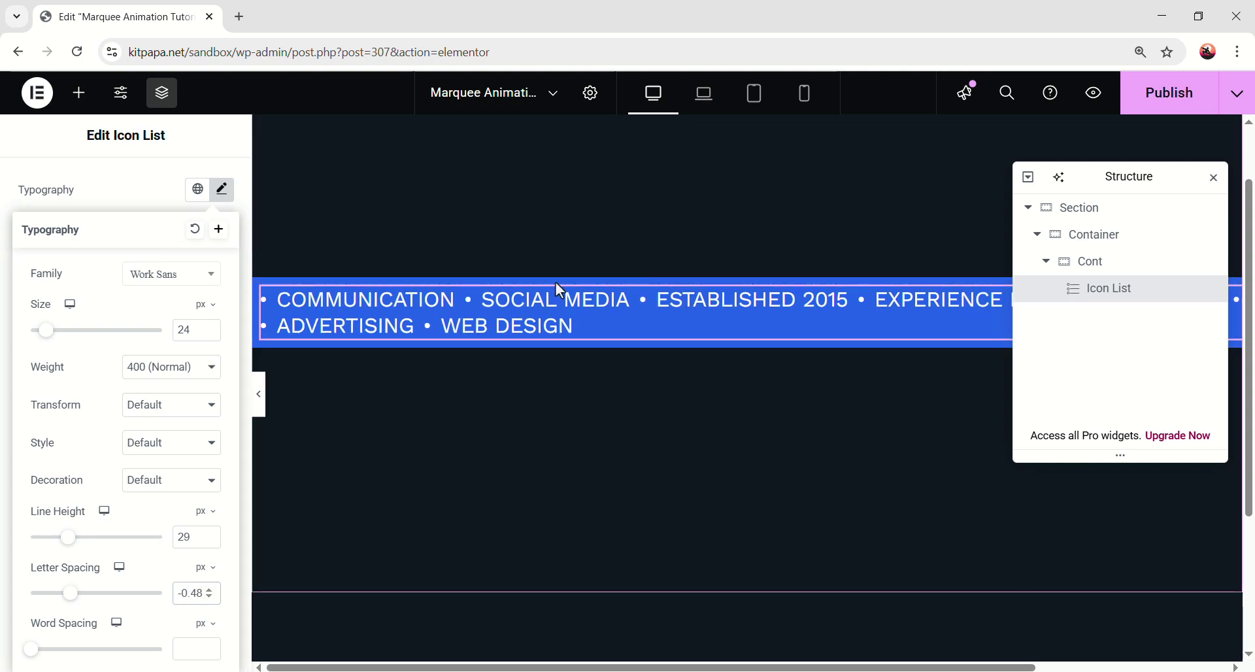
left_click(224, 189)
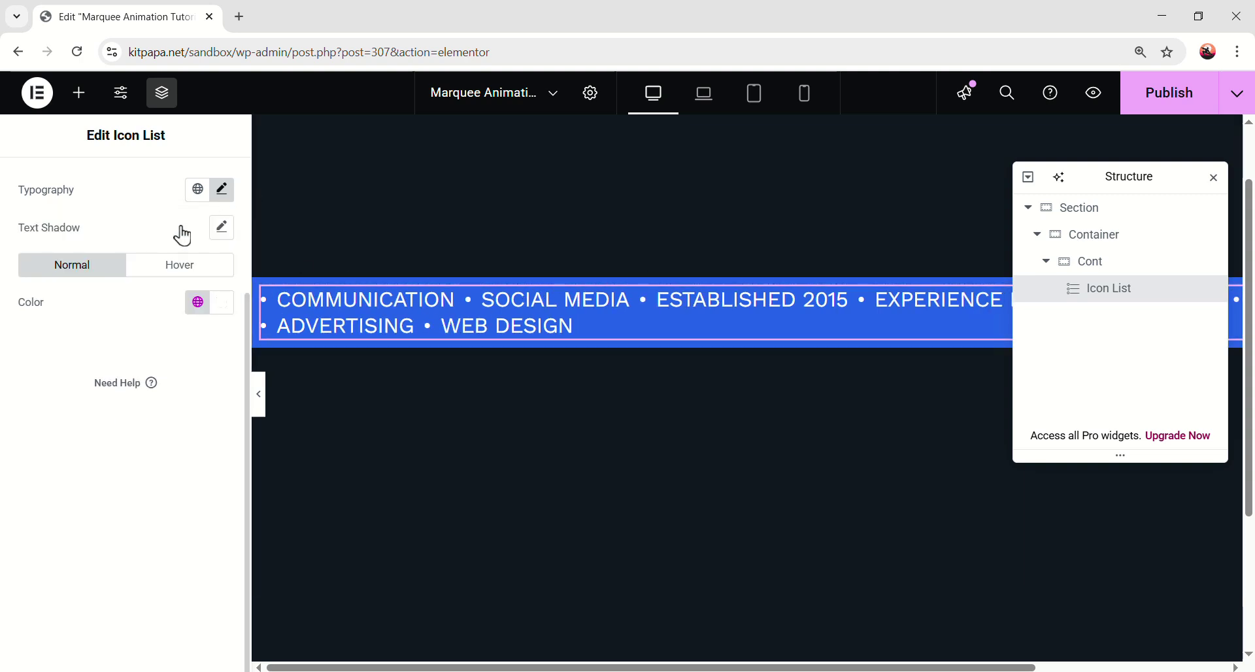
Replace the list text's global color with a custom white
scroll(75, 464, "up", 3)
scroll(192, 474, "up", 1)
left_click(219, 485)
left_click(738, 309)
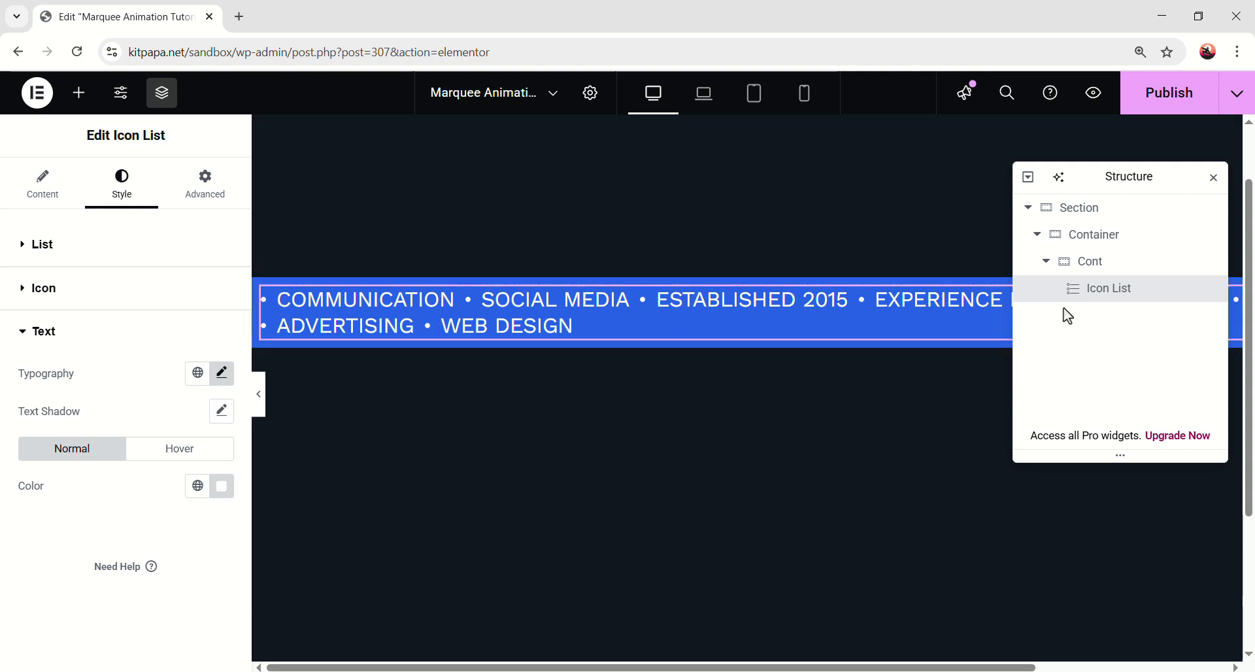
Give the Cont container a custom width of max-content
left_click(1100, 269)
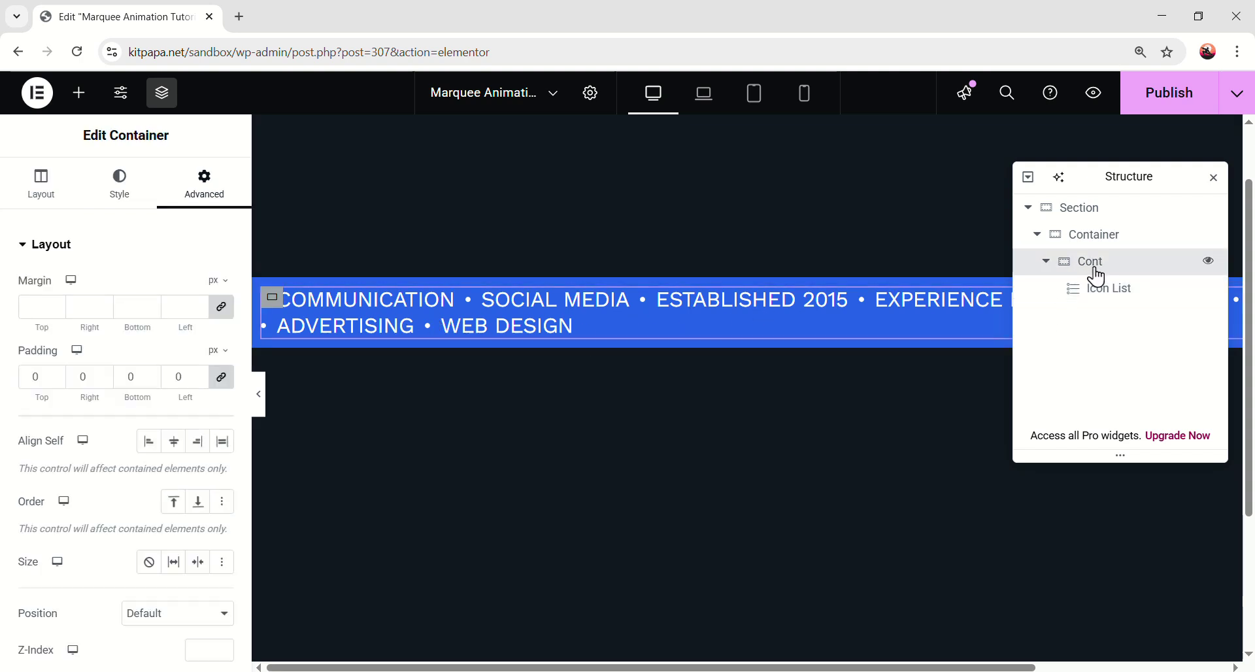
left_click(50, 207)
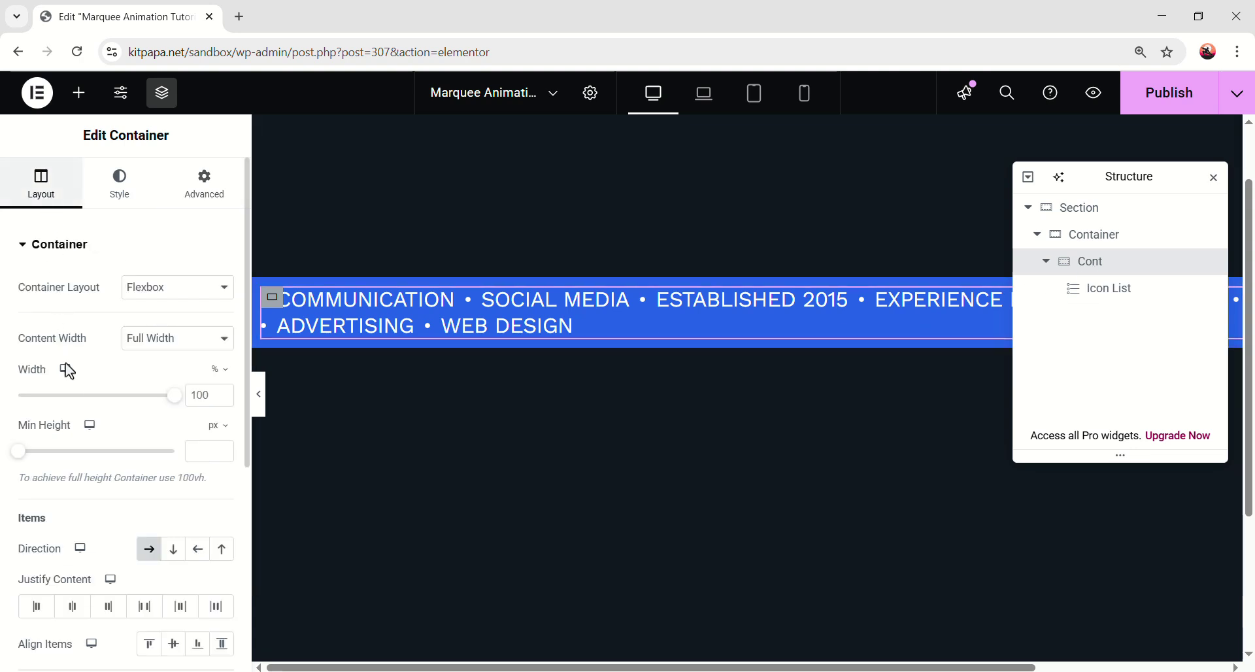
left_click(222, 370)
left_click(218, 512)
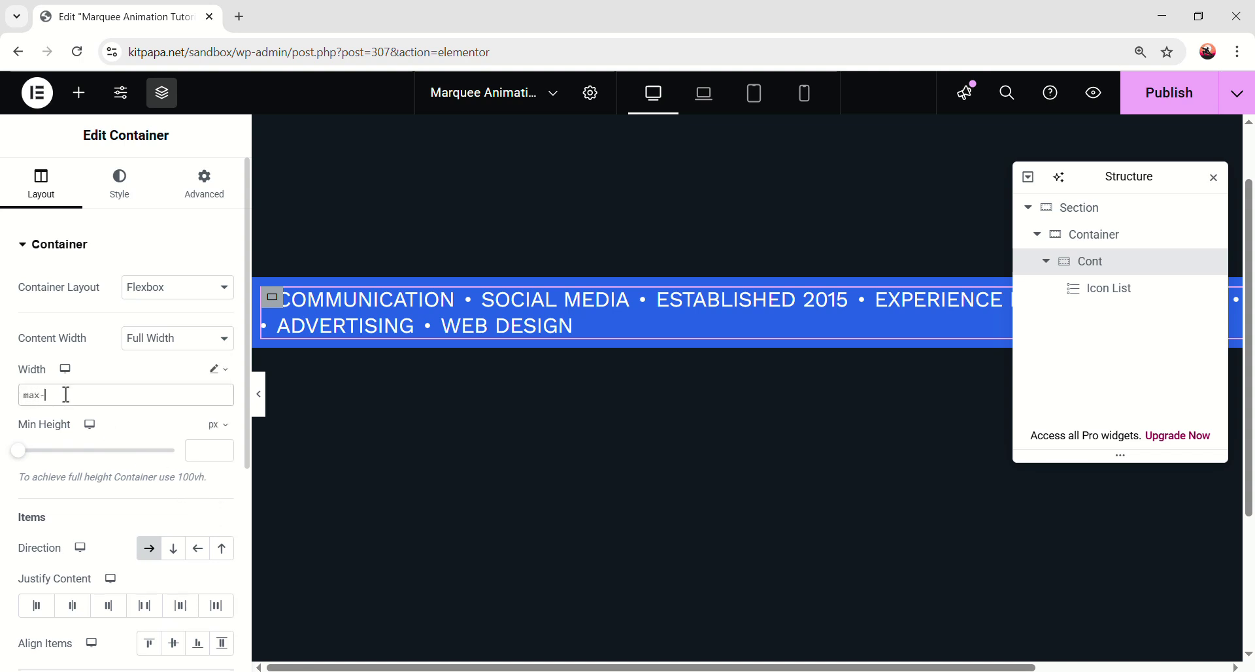
type("max-content")
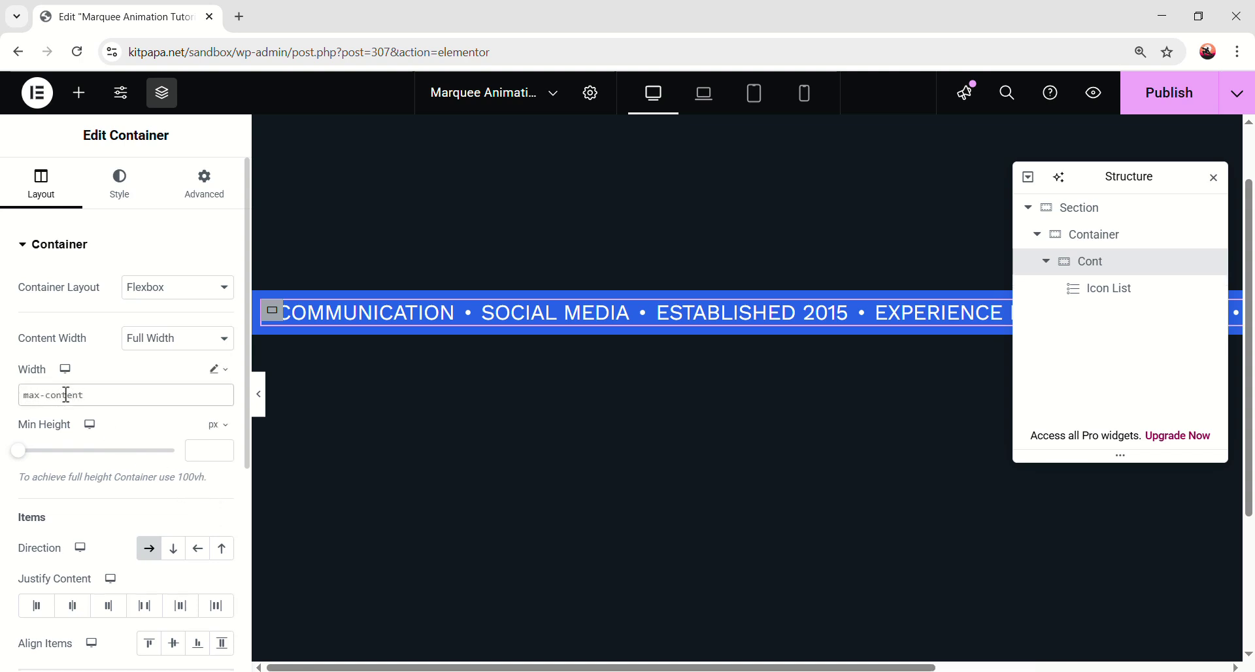
Move the Structure window clear of the banner and duplicate the icon list twice inside the Cont container
left_click_drag(1121, 177, 1026, 417)
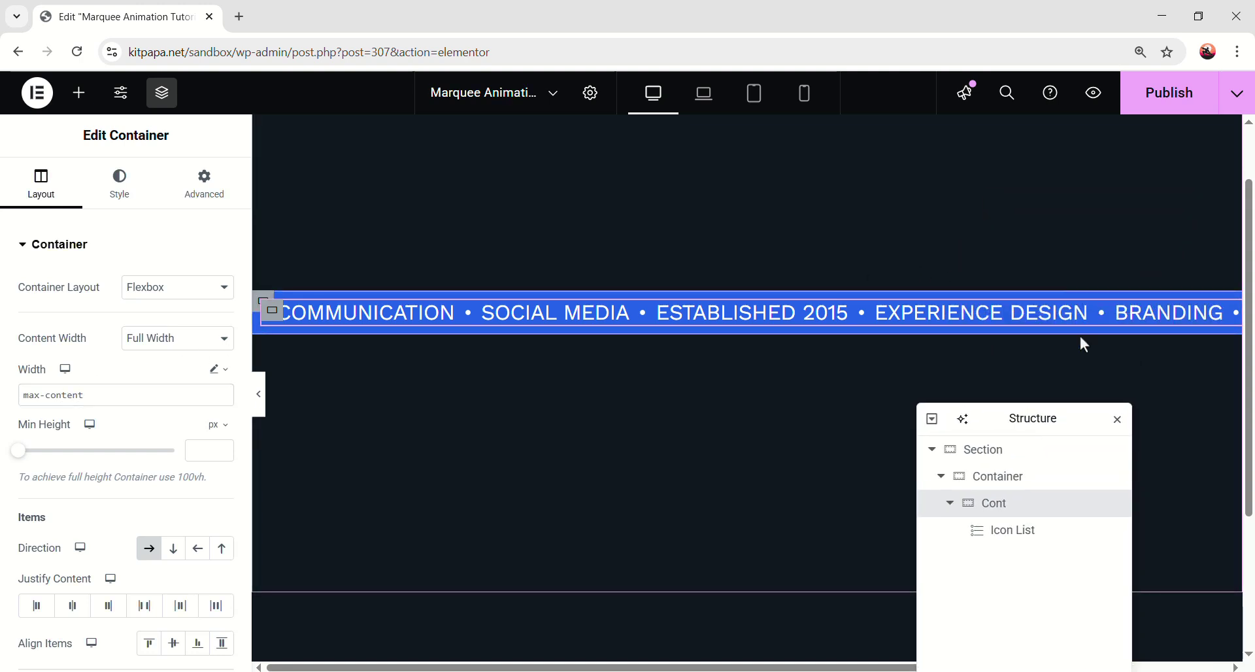
left_click(1061, 473)
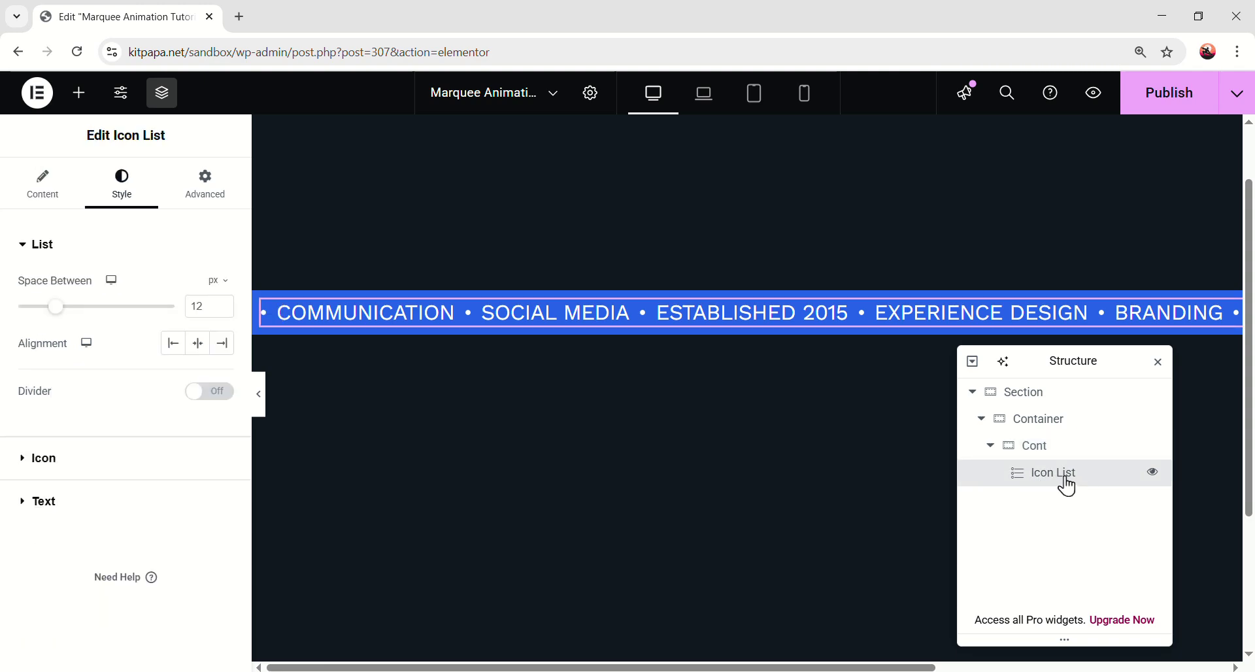
right_click(1058, 484)
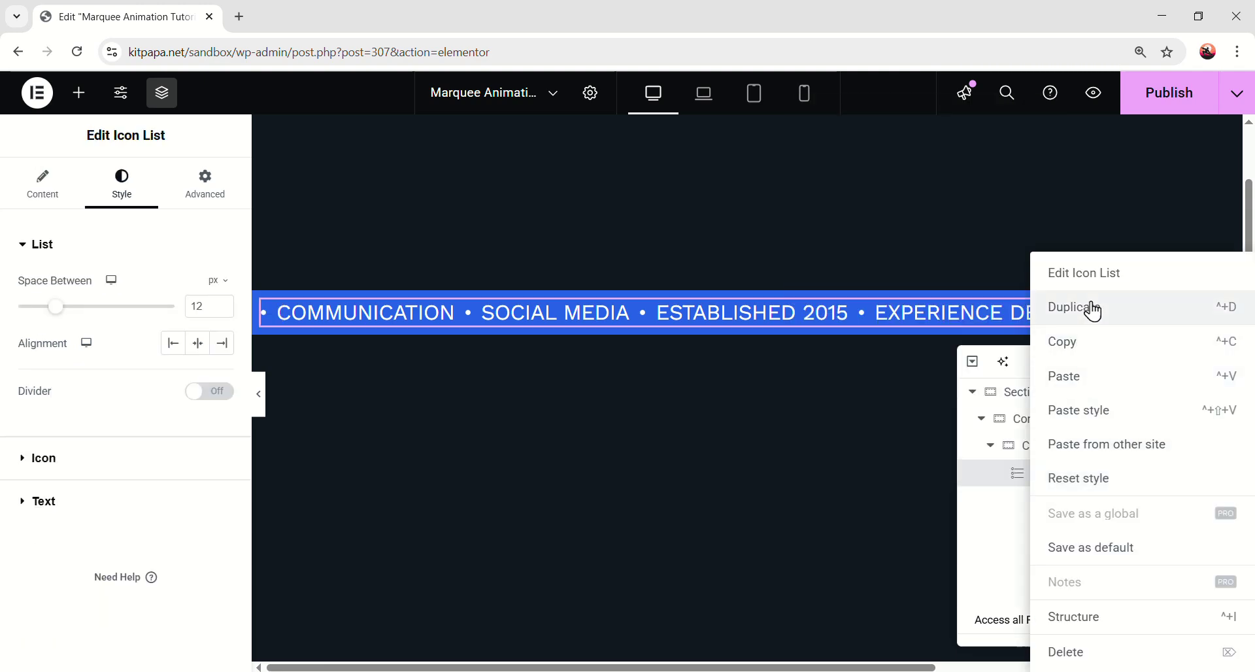
left_click(1091, 309)
right_click(1046, 502)
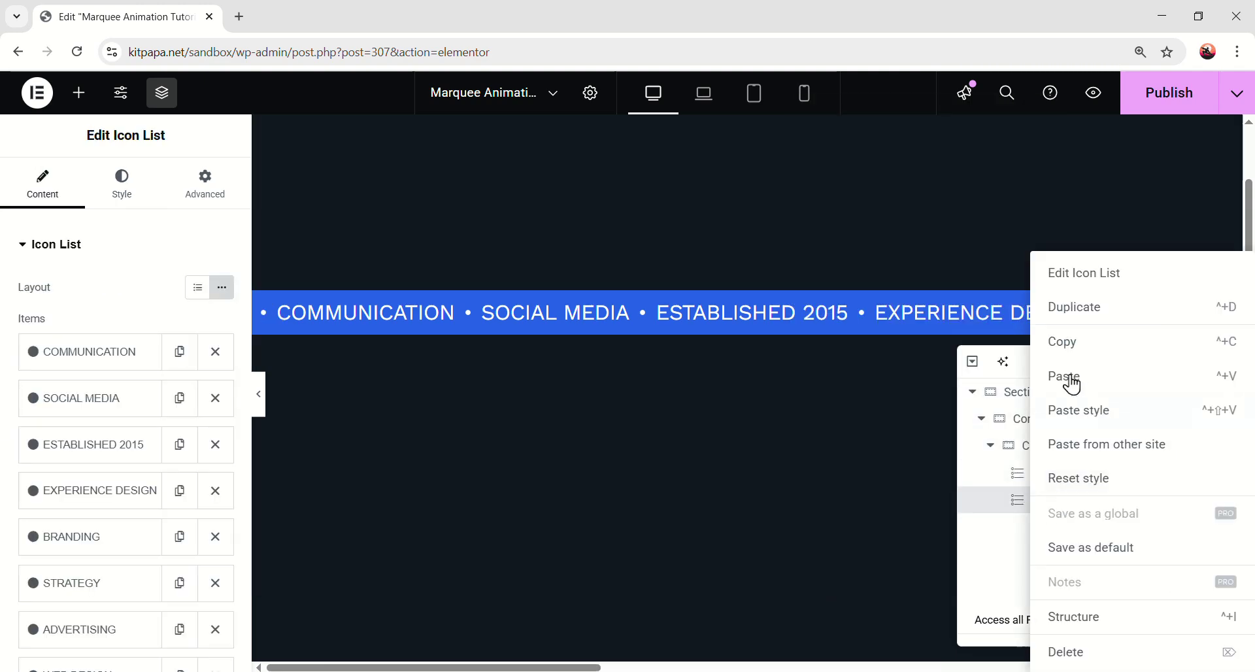
left_click(1090, 322)
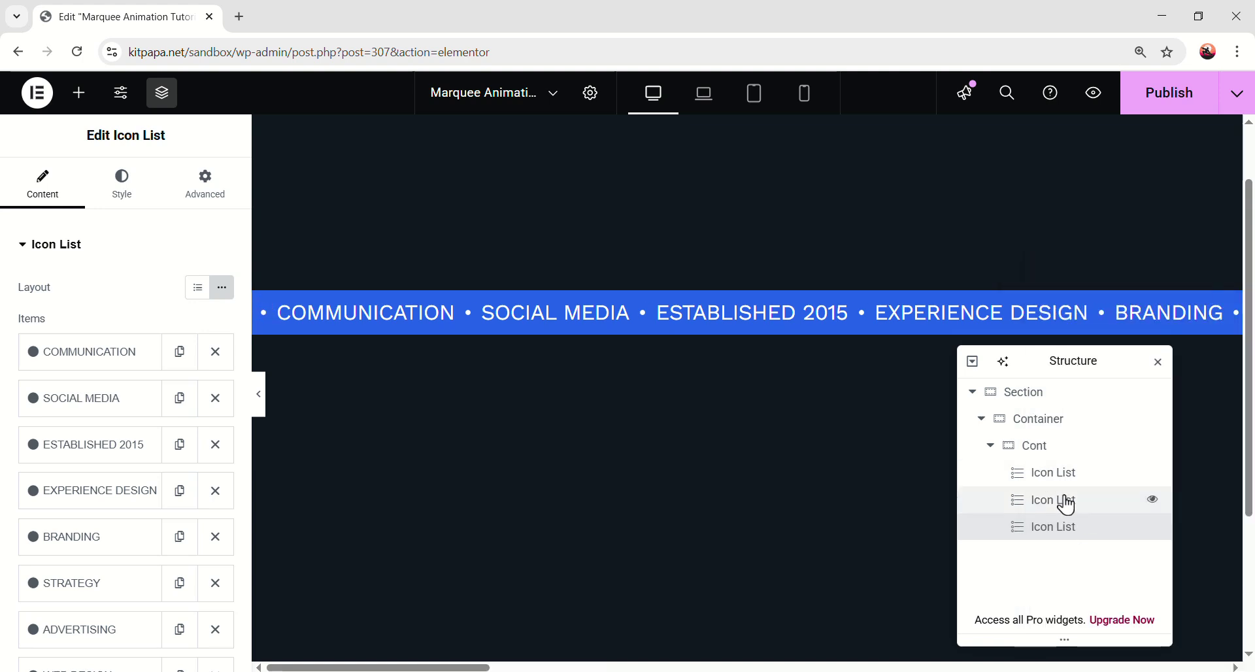
Duplicate the whole blue banner Container within the Section to make a second text row
left_click(1053, 481)
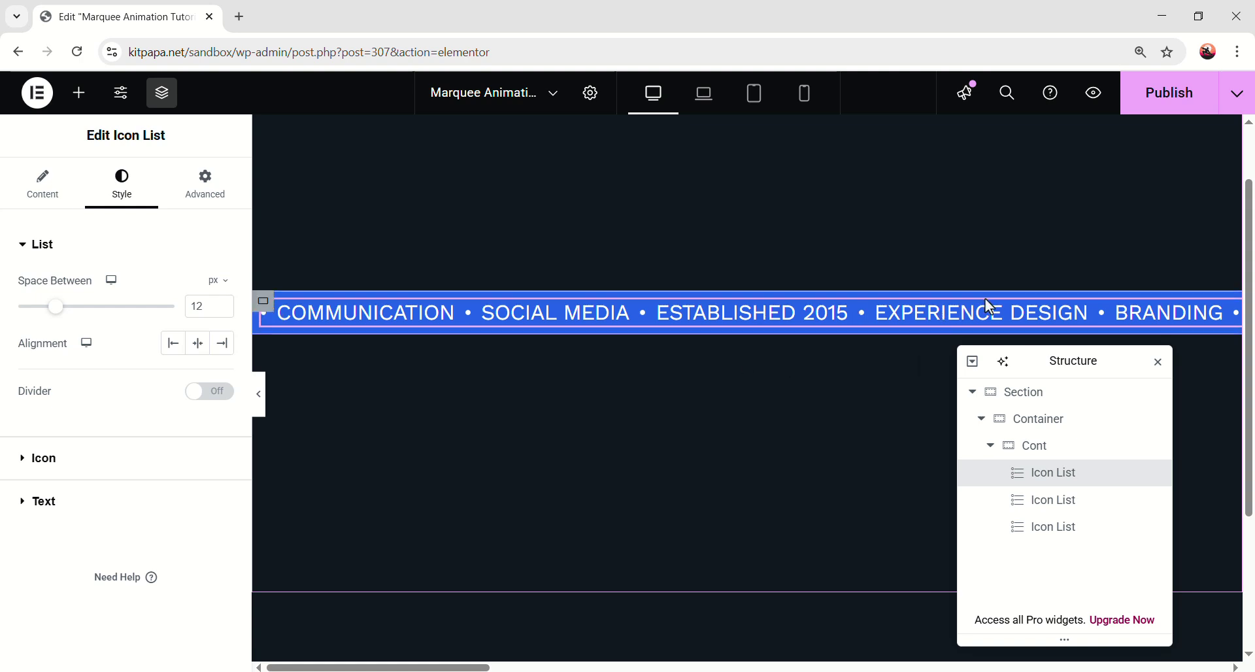
left_click(1000, 419)
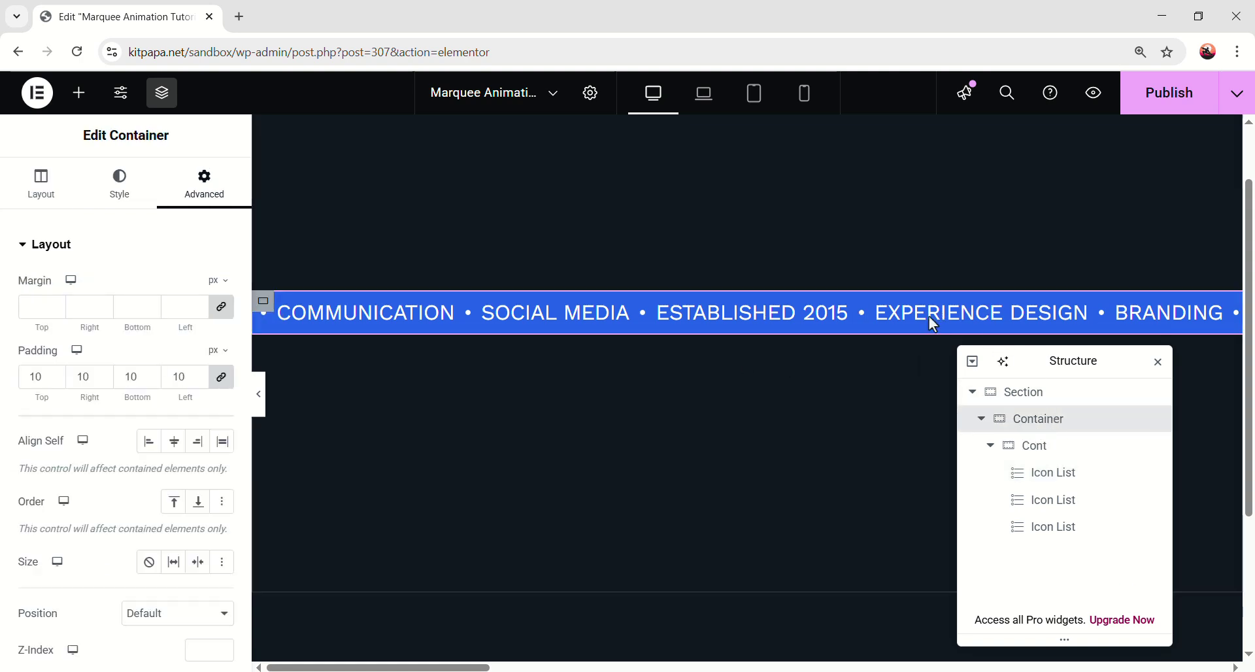
left_click(981, 420)
right_click(1048, 431)
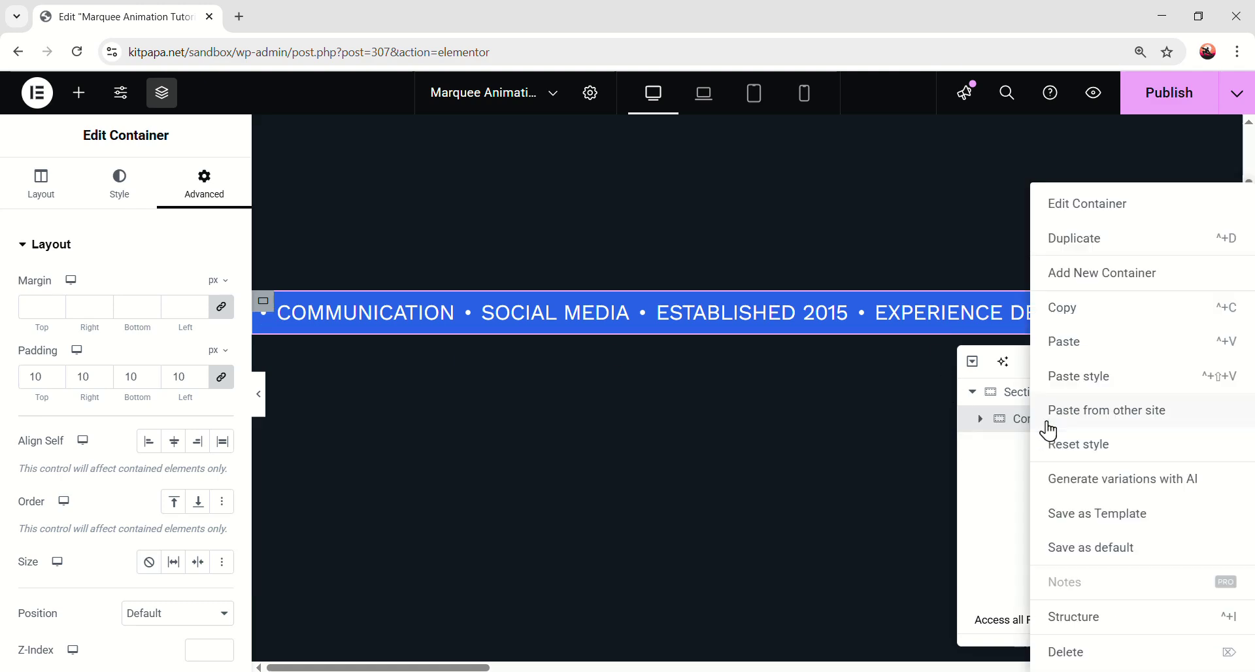
left_click(1072, 238)
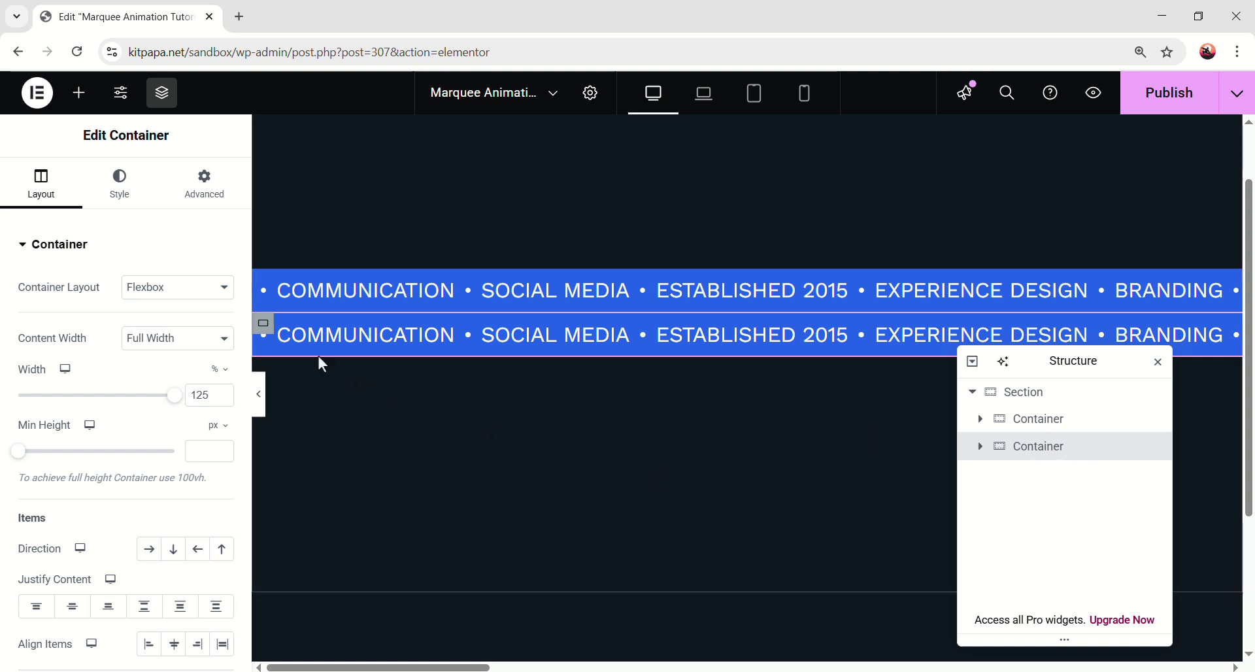
Set the duplicated container's background color to #2b2b2b
left_click(130, 190)
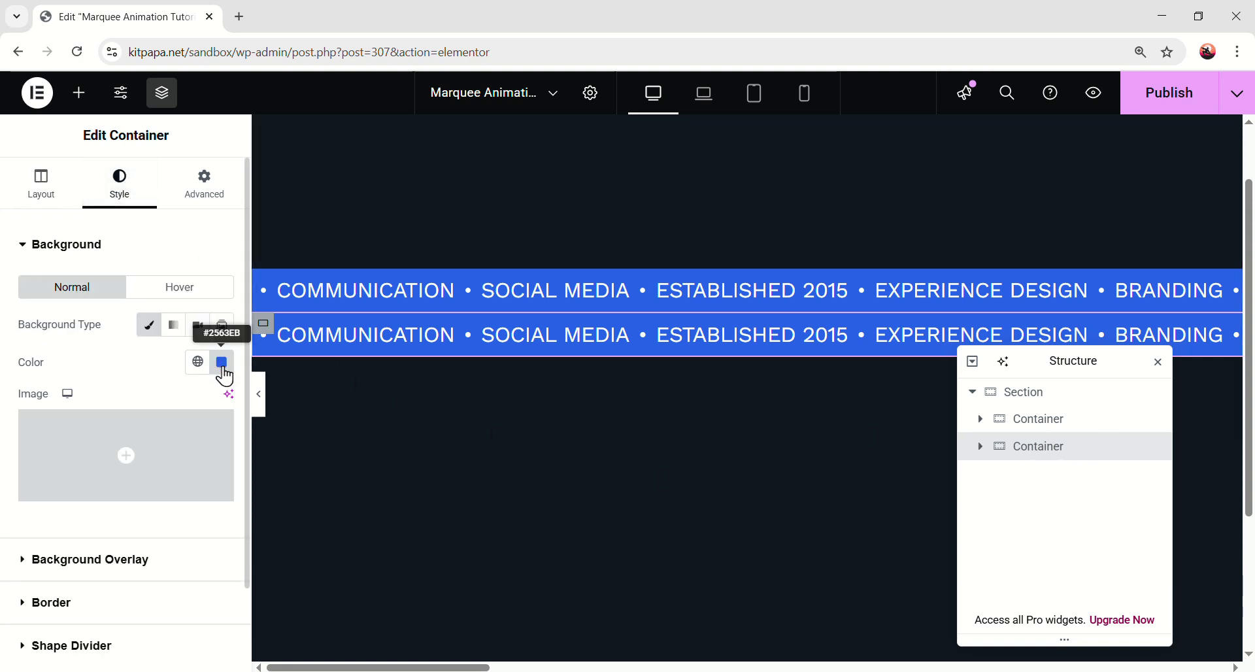
left_click(222, 364)
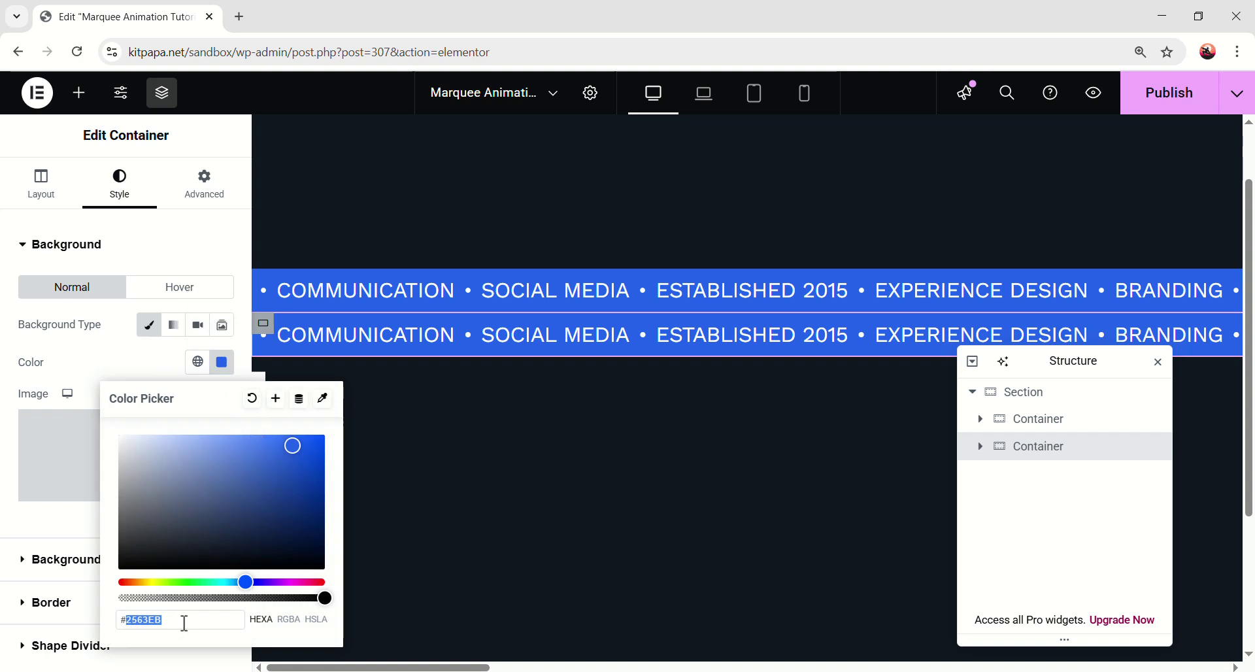
type("#2b2b2b")
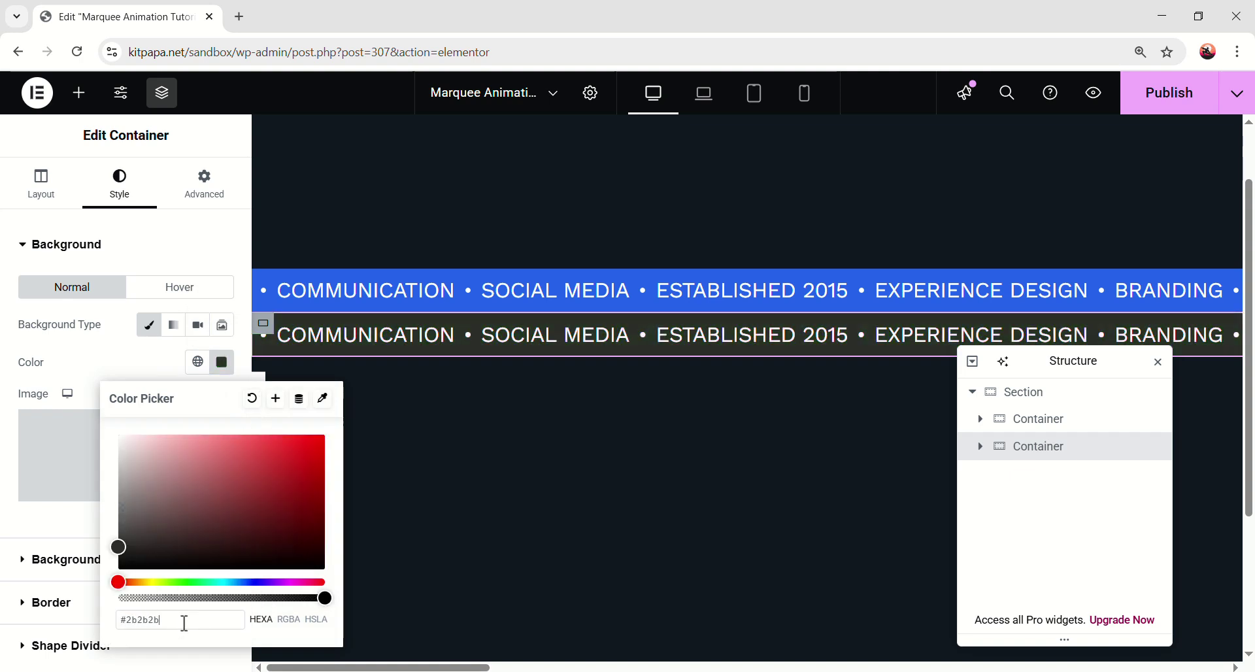
left_click(400, 340)
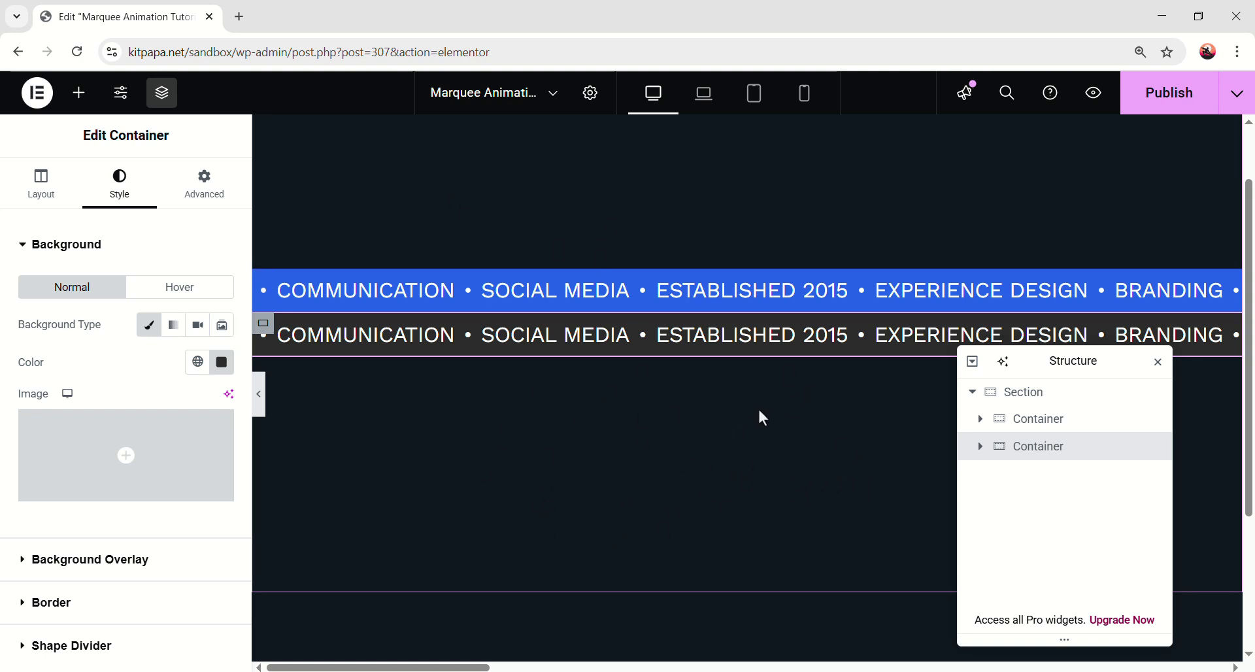
Find the HTML widget and add it in a new container below the marquee Section
left_click(80, 94)
left_click(108, 229)
type("html")
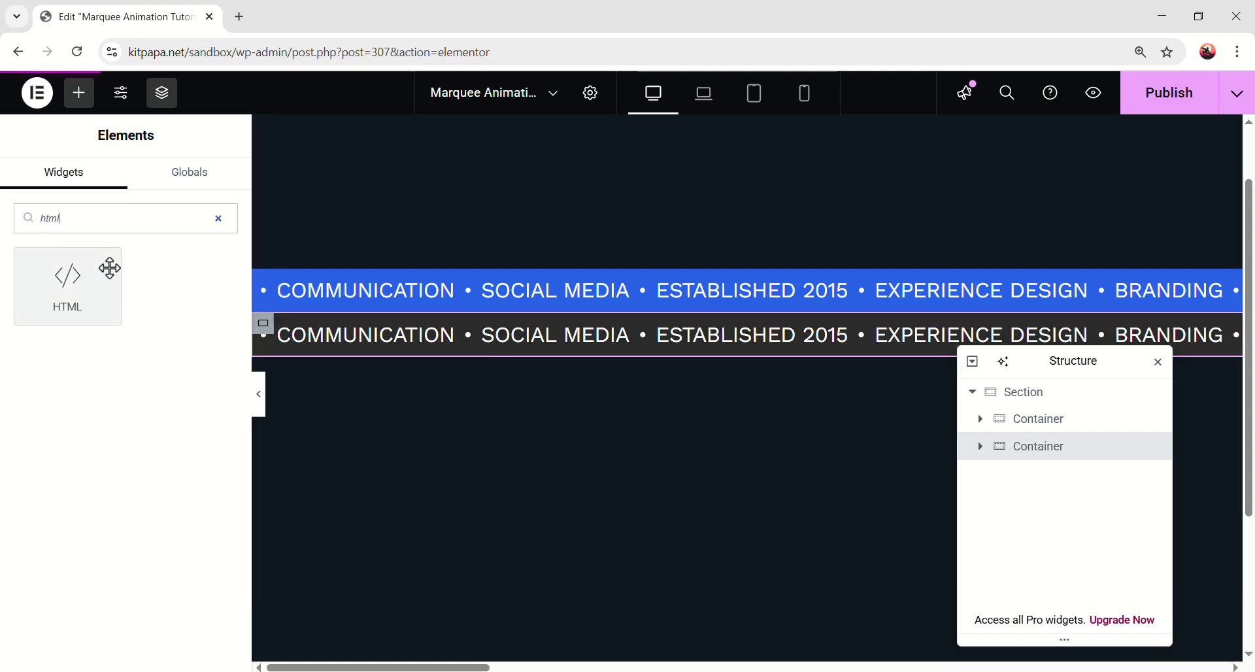
scroll(260, 316, "down", 3)
left_click_drag(67, 285, 468, 575)
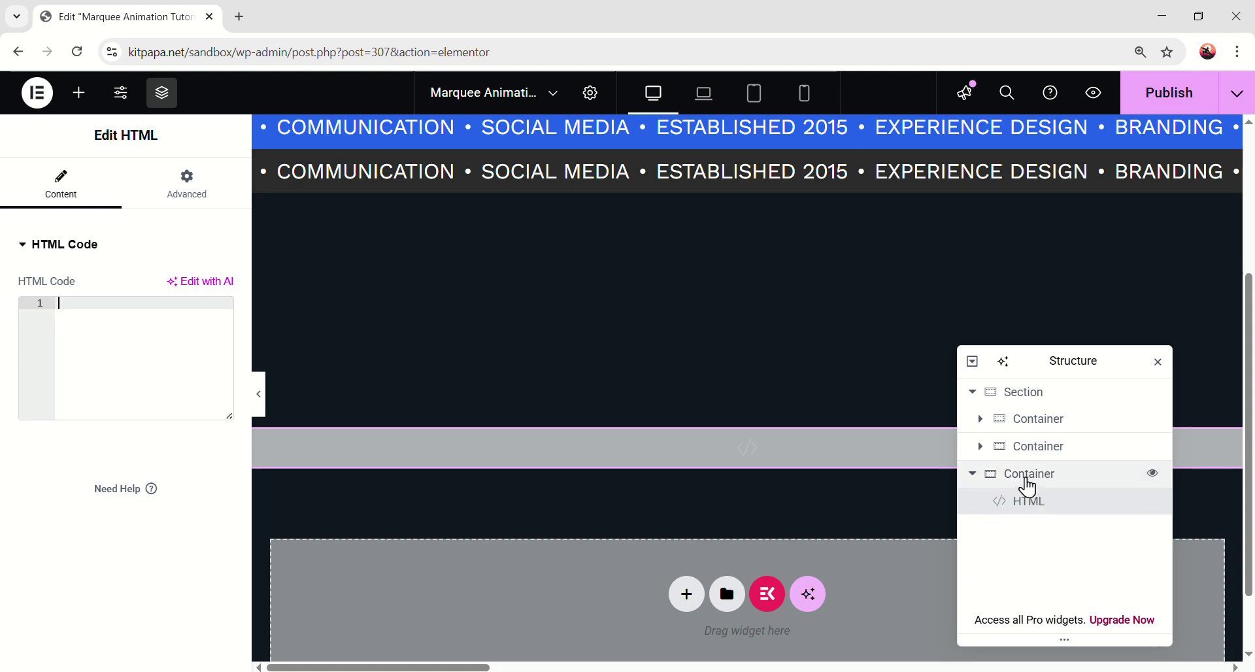
Rename the new container CUSTOM CODE and select the HTML widget inside it
double_click(1034, 482)
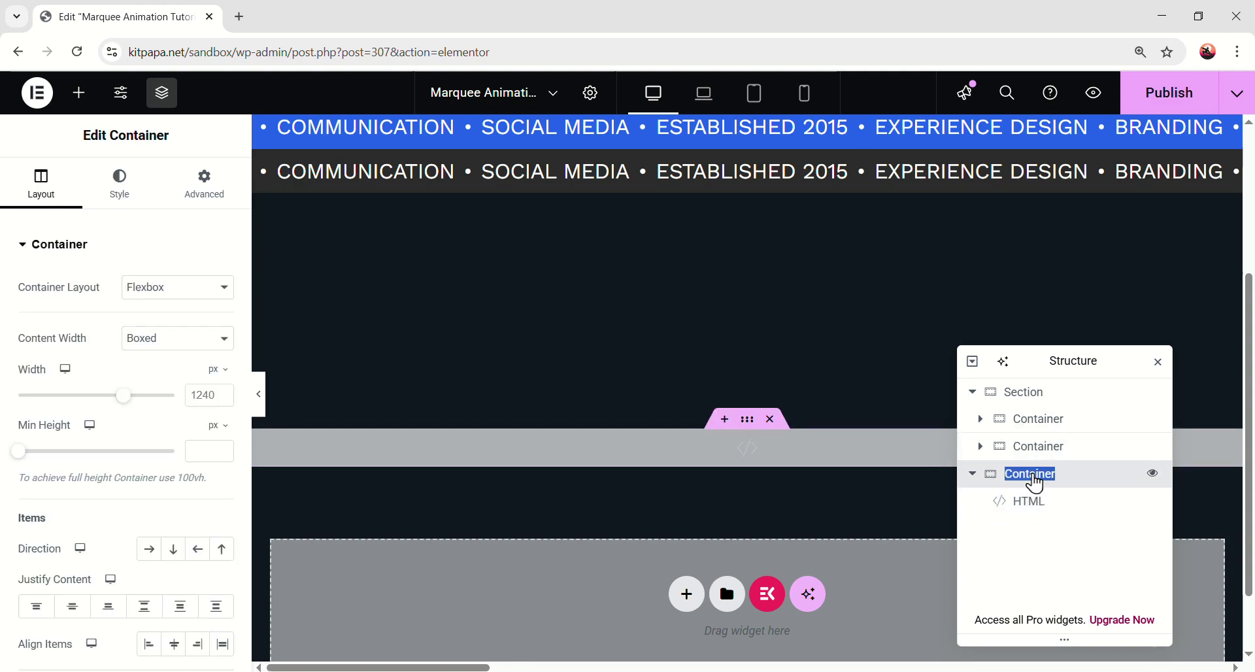
type("C")
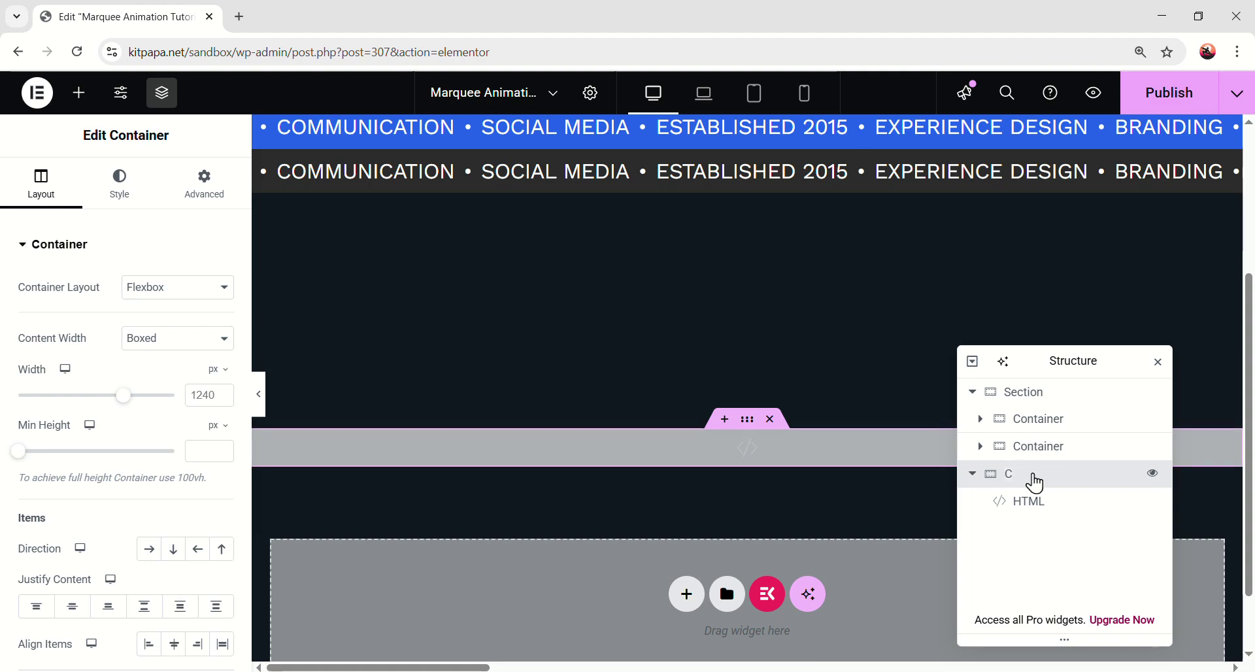
type("USTOM CODE")
left_click(1044, 509)
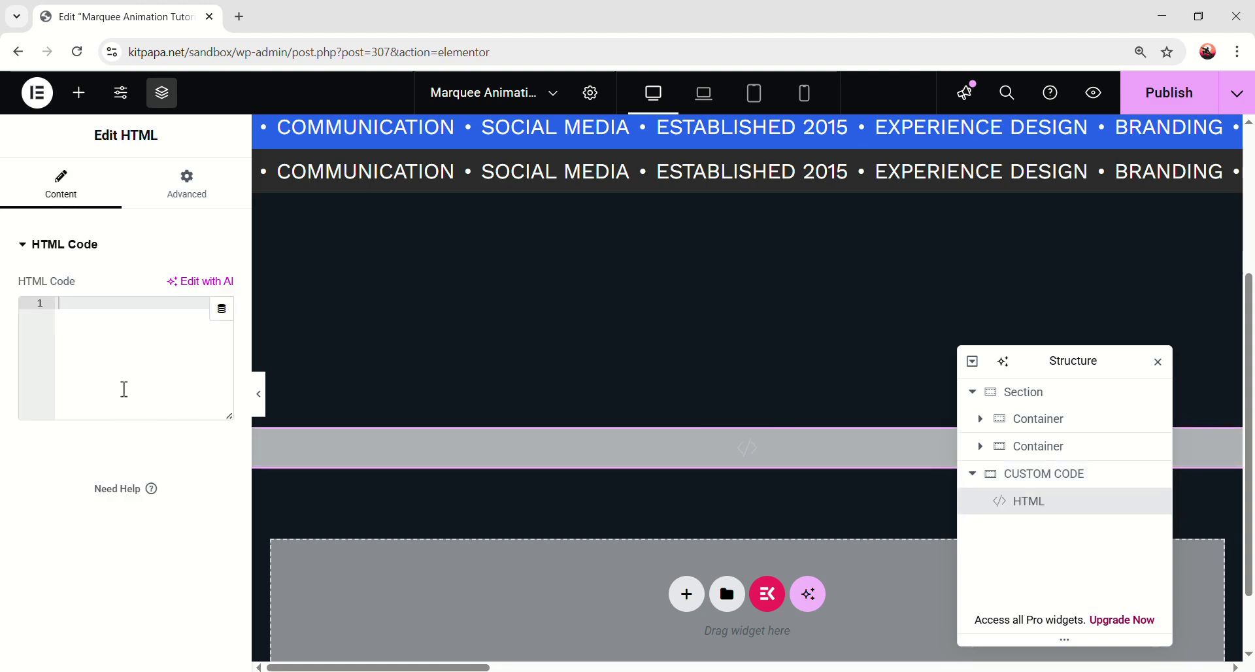
Open the jimfahaddigital.com tutorial on the double-layered text marquee in a new browser tab and find its Top Layer Style CSS
scroll(512, 208, "up", 1)
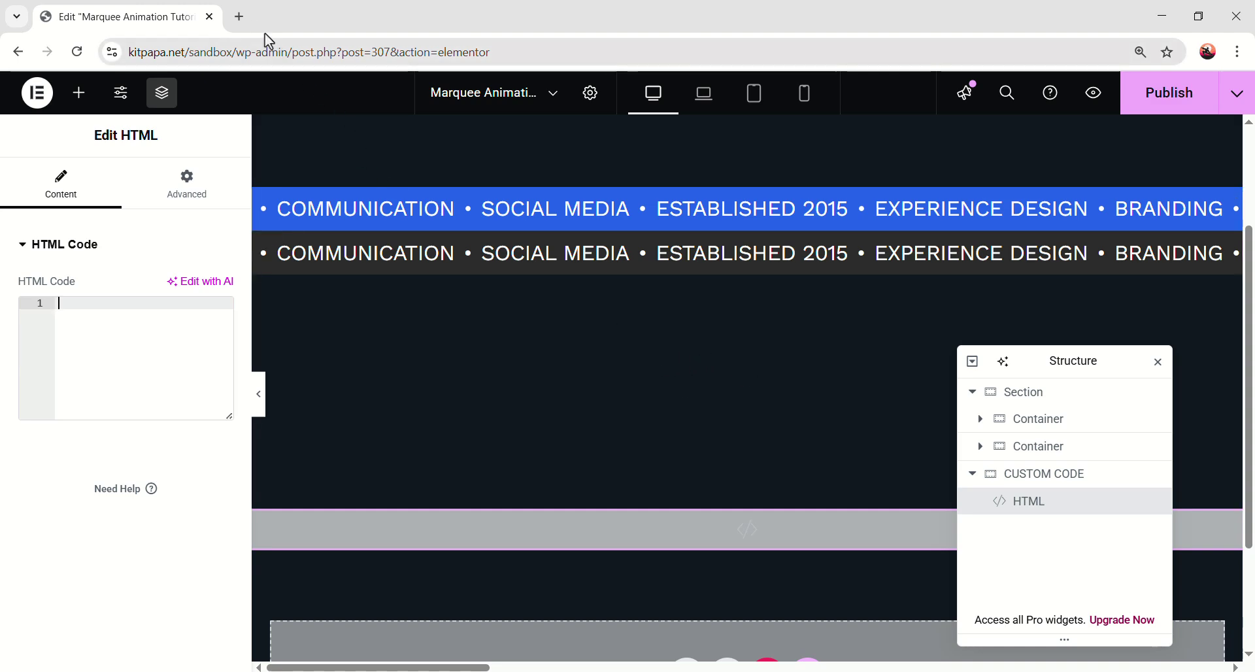
left_click(239, 17)
type("ji")
left_click(476, 49)
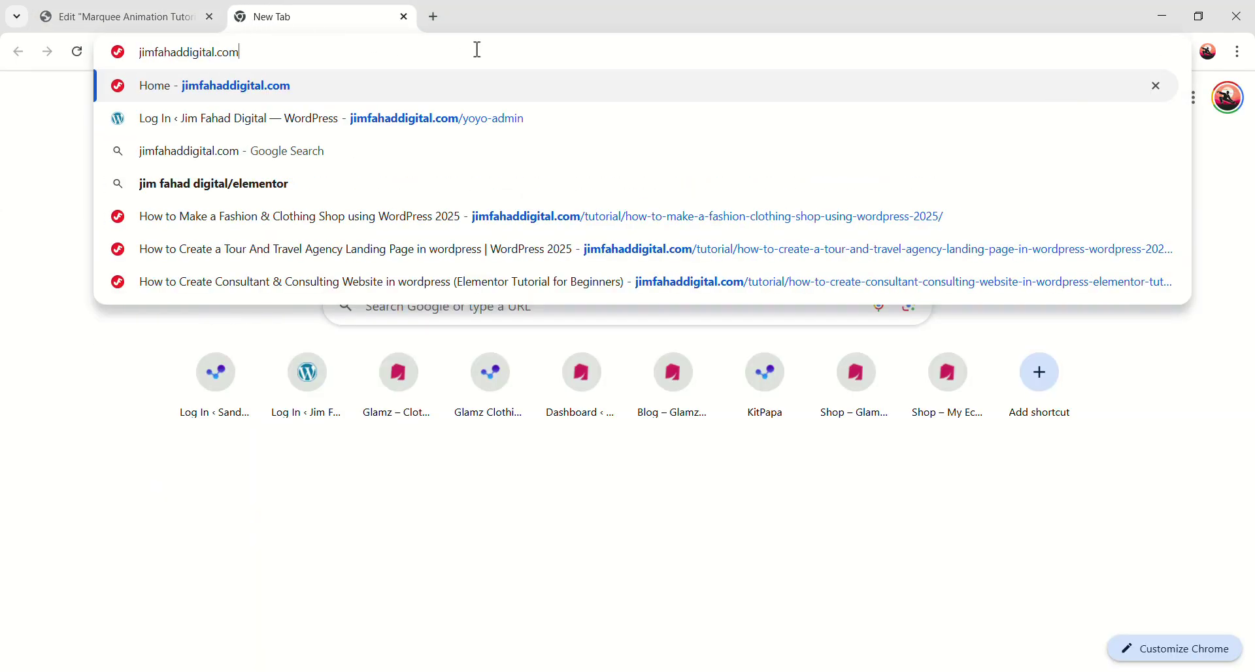
key("Return")
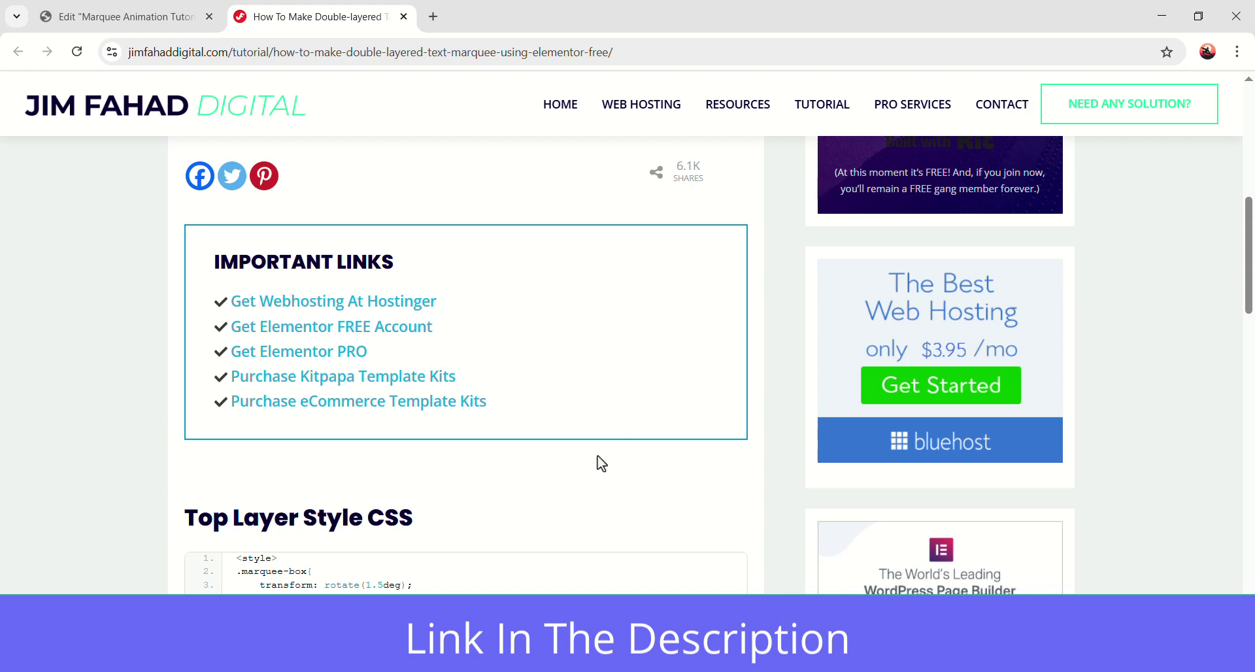
scroll(599, 468, "down", 15)
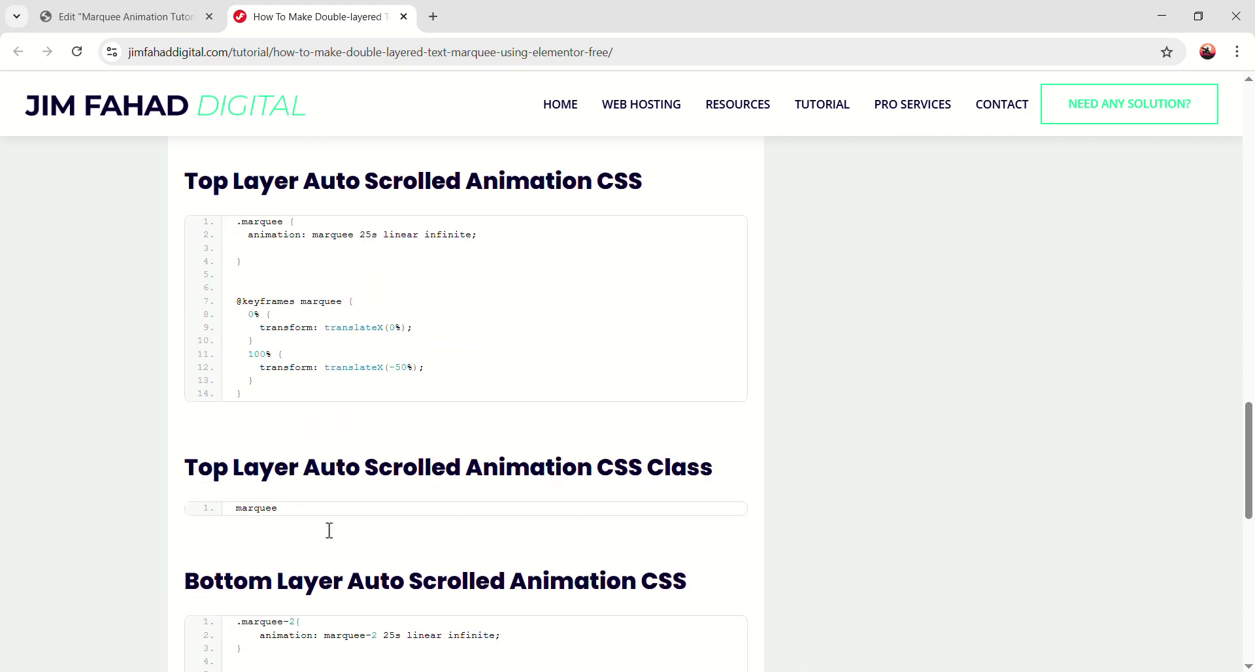
scroll(755, 408, "up", 12)
scroll(541, 416, "down", 3)
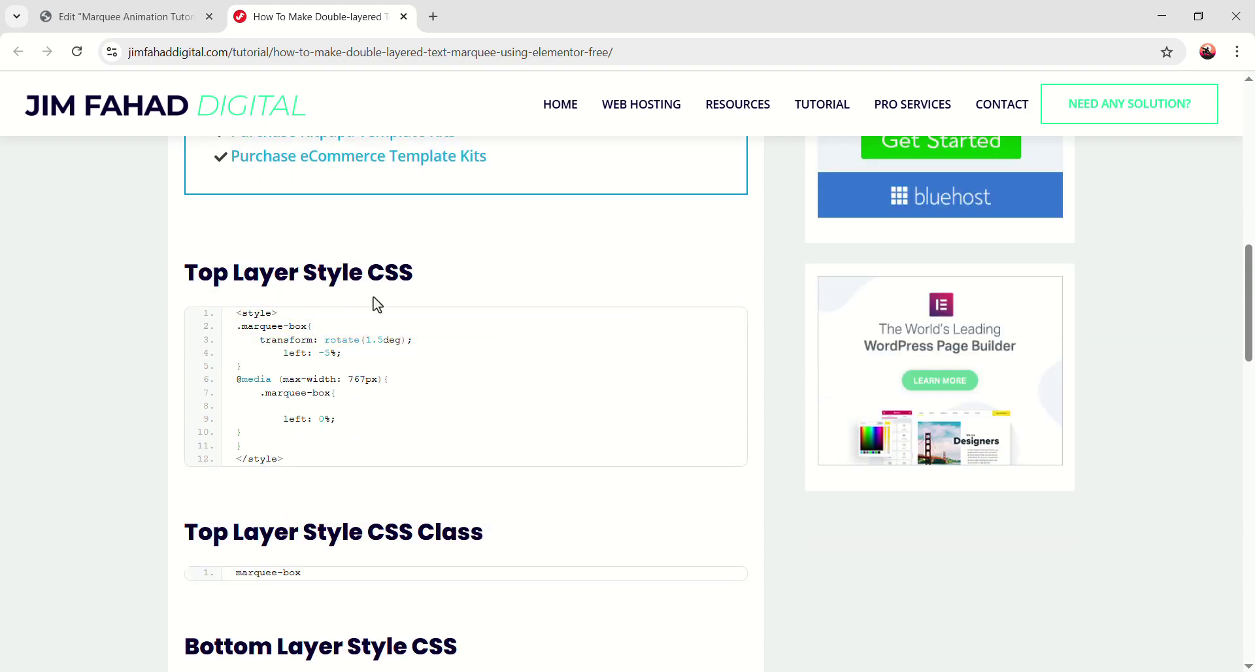
Copy the Top Layer Style CSS code and paste it into the HTML widget in Elementor
left_click_drag(283, 452, 241, 317)
left_click(416, 342)
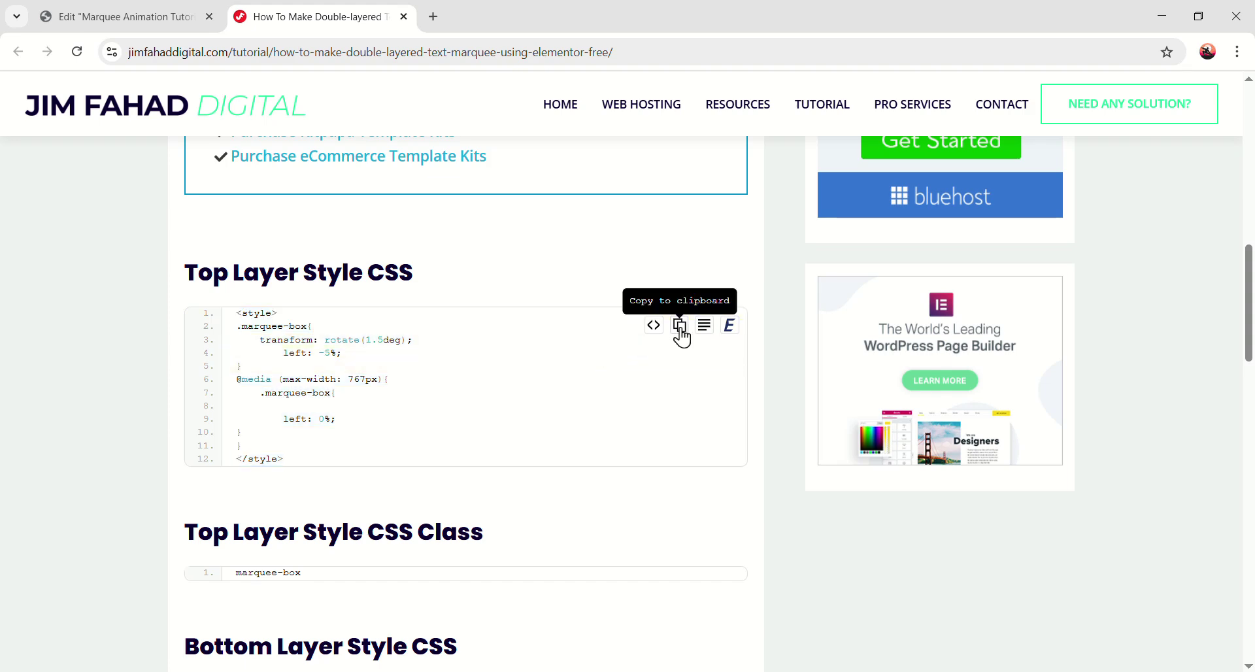
left_click(680, 334)
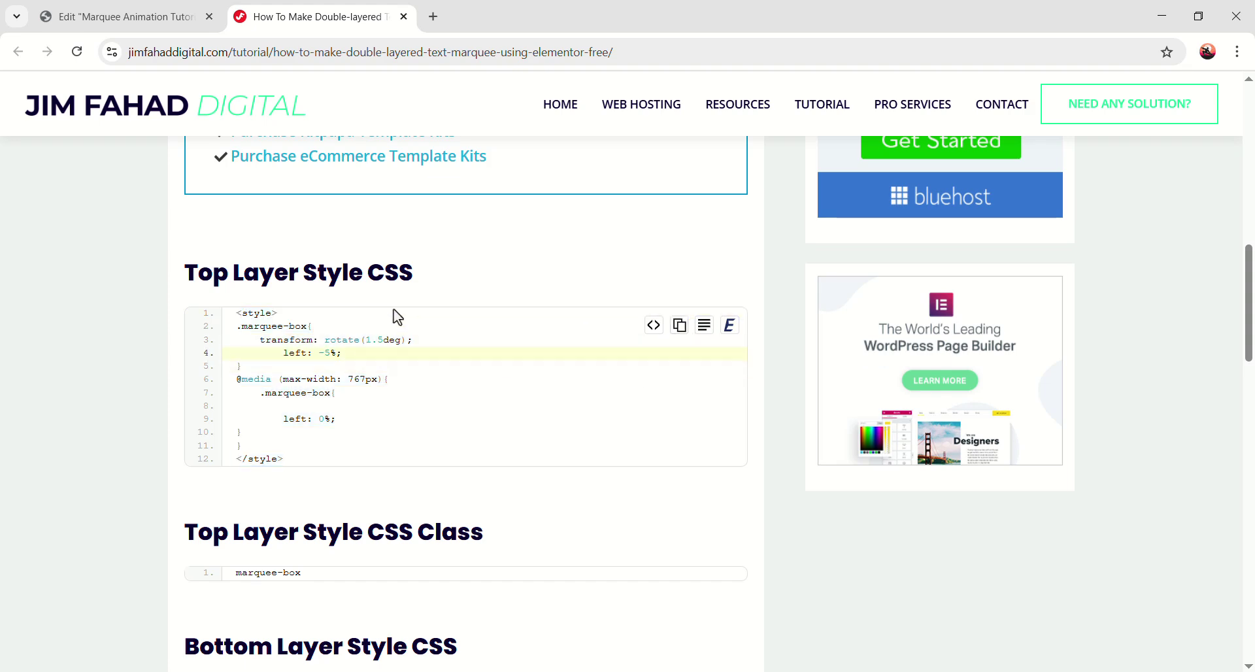
left_click(150, 17)
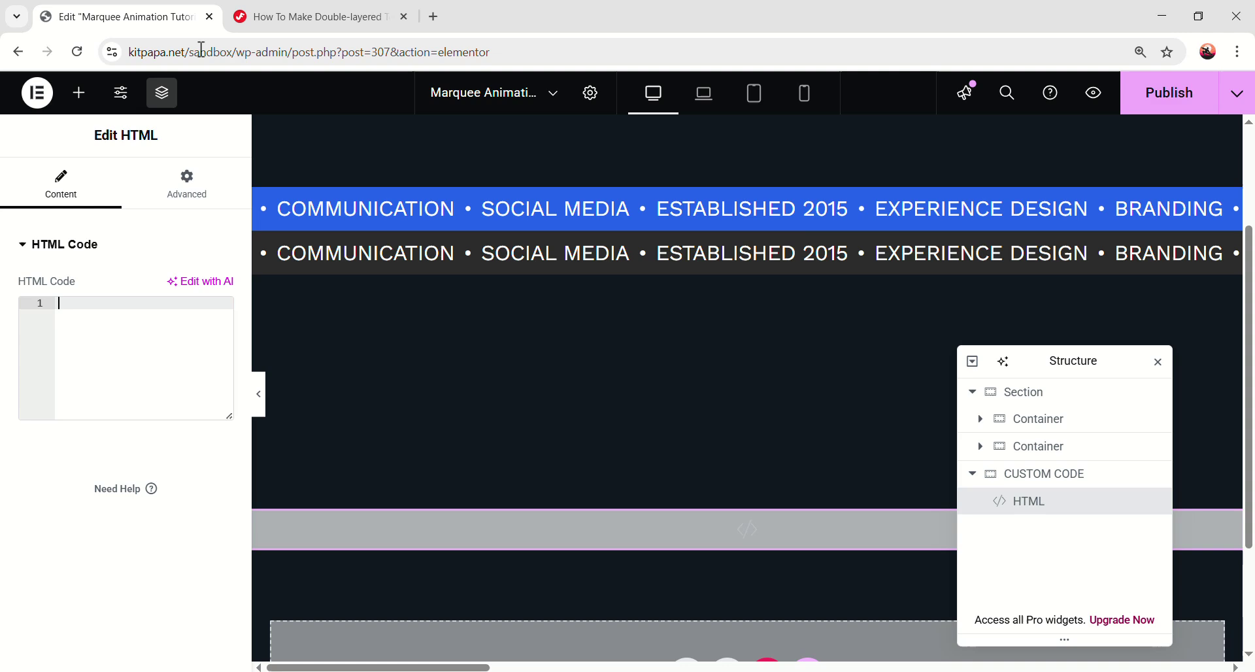
left_click(98, 314)
key("ctrl+v")
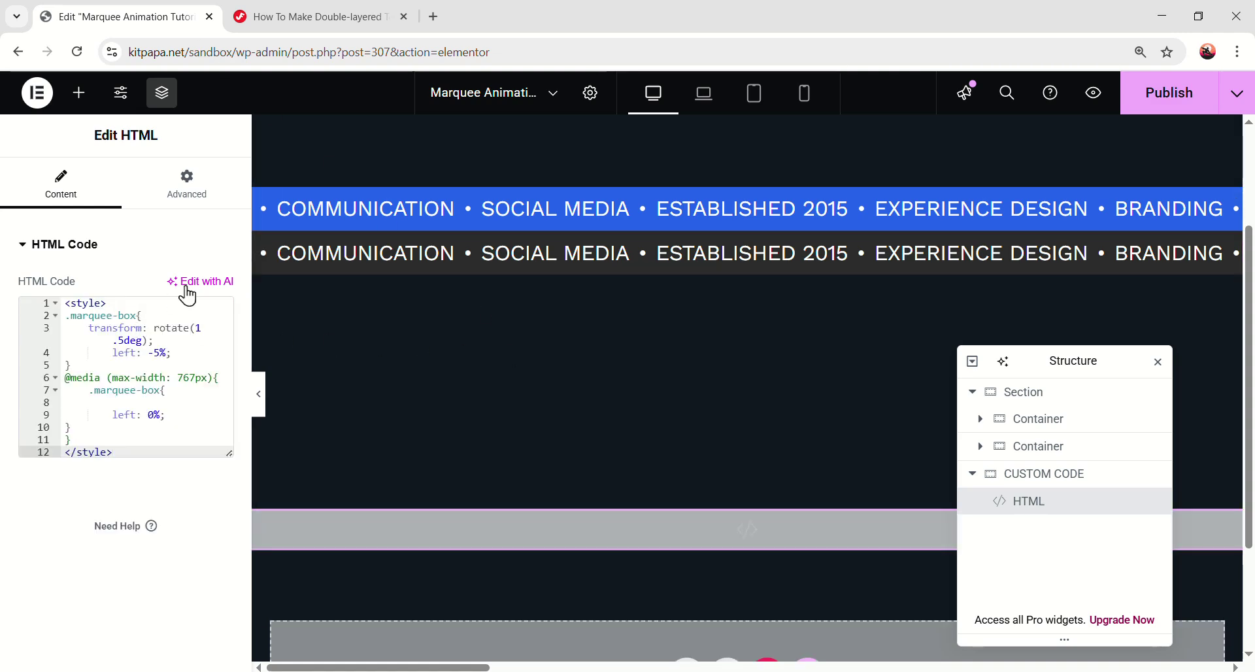
Copy the top layer style class name marquee-box from the tutorial page
left_click(307, 17)
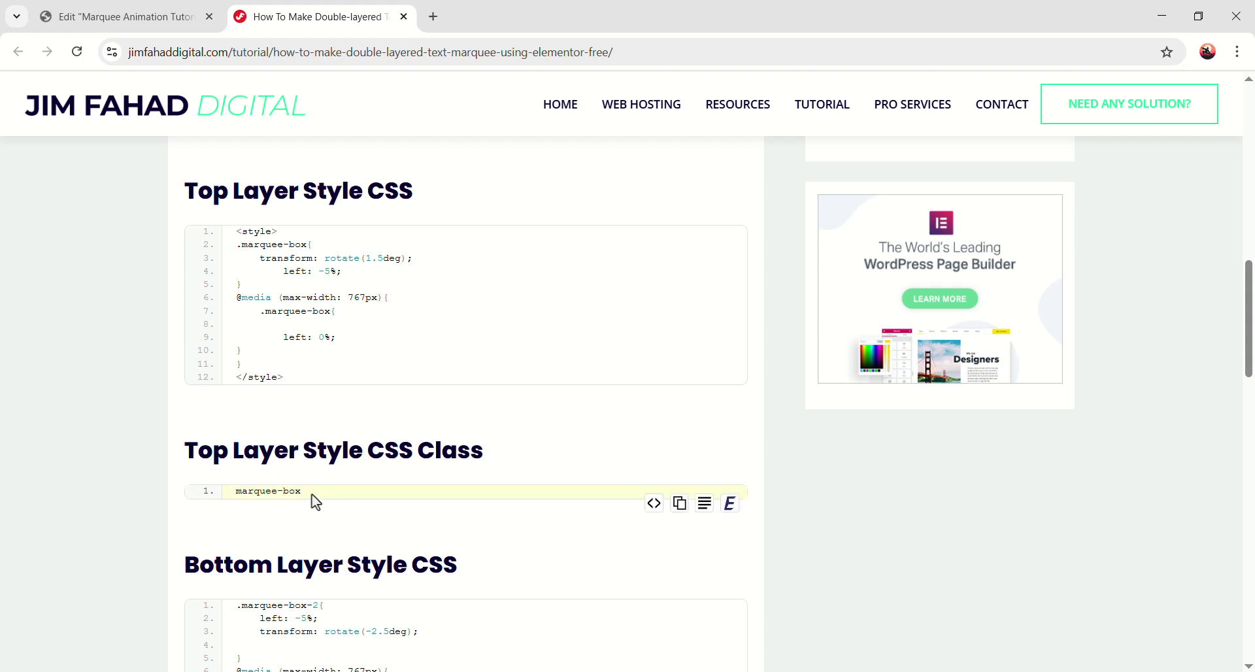
left_click_drag(302, 494, 238, 495)
right_click(248, 493)
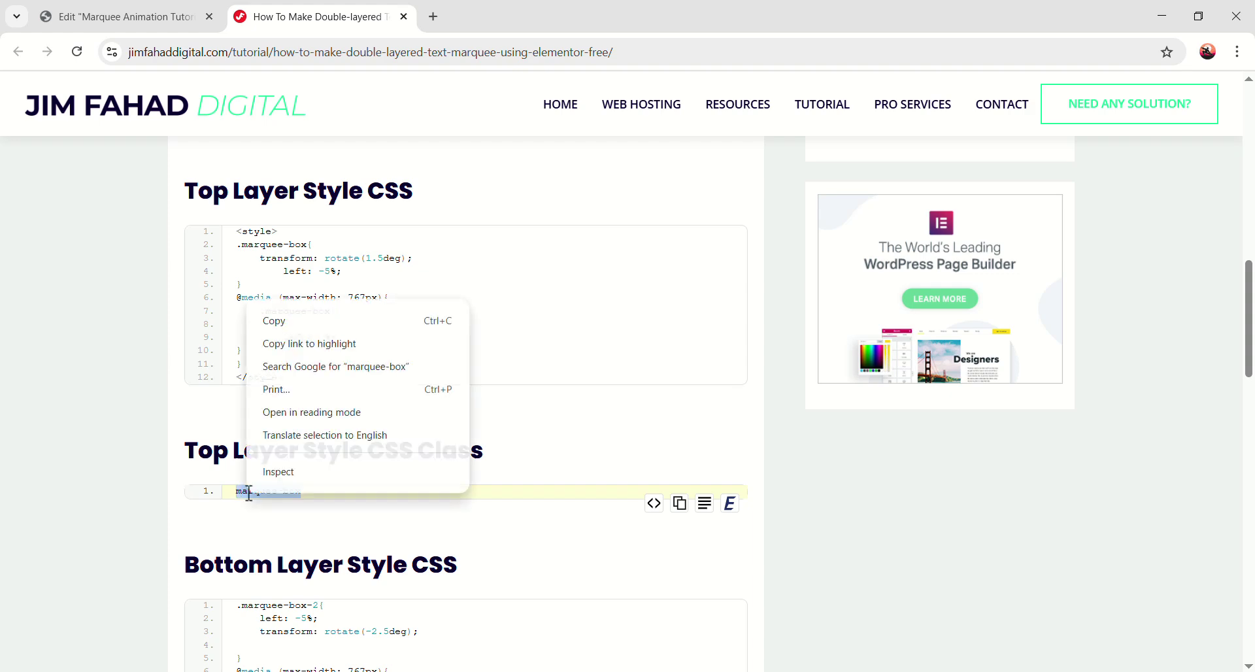
left_click(282, 323)
Assign the CSS class marquee-box to the blue banner container in Elementor and set its Z-Index to 2
left_click(129, 20)
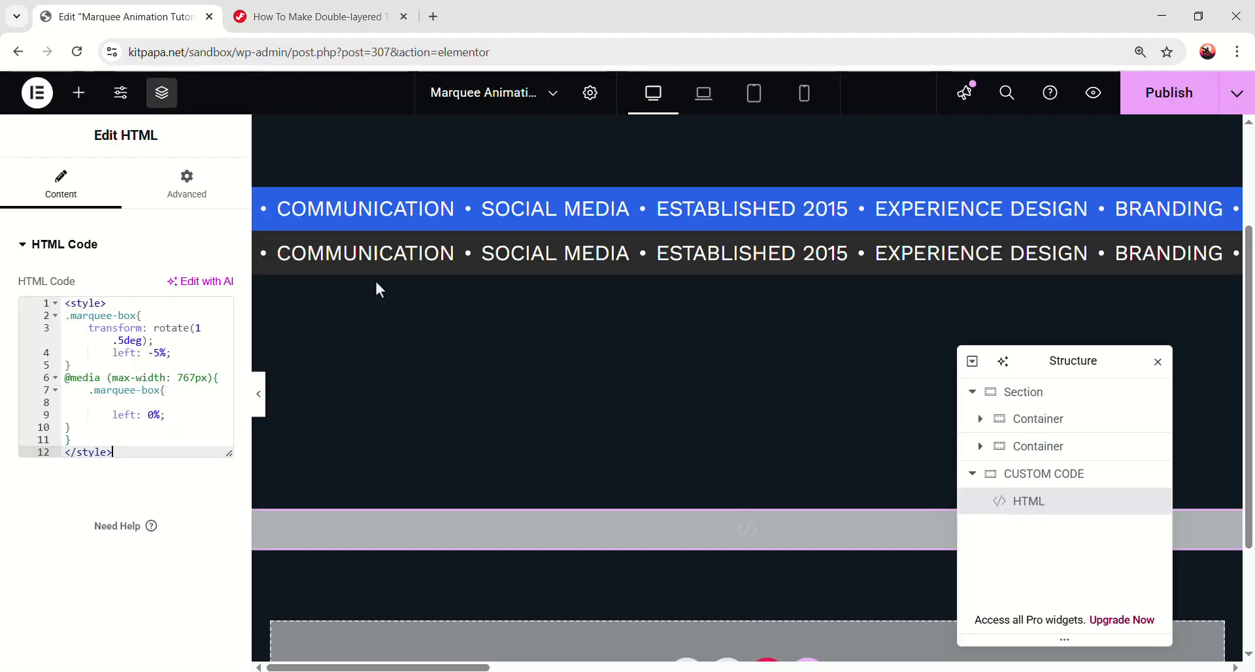
left_click(1055, 425)
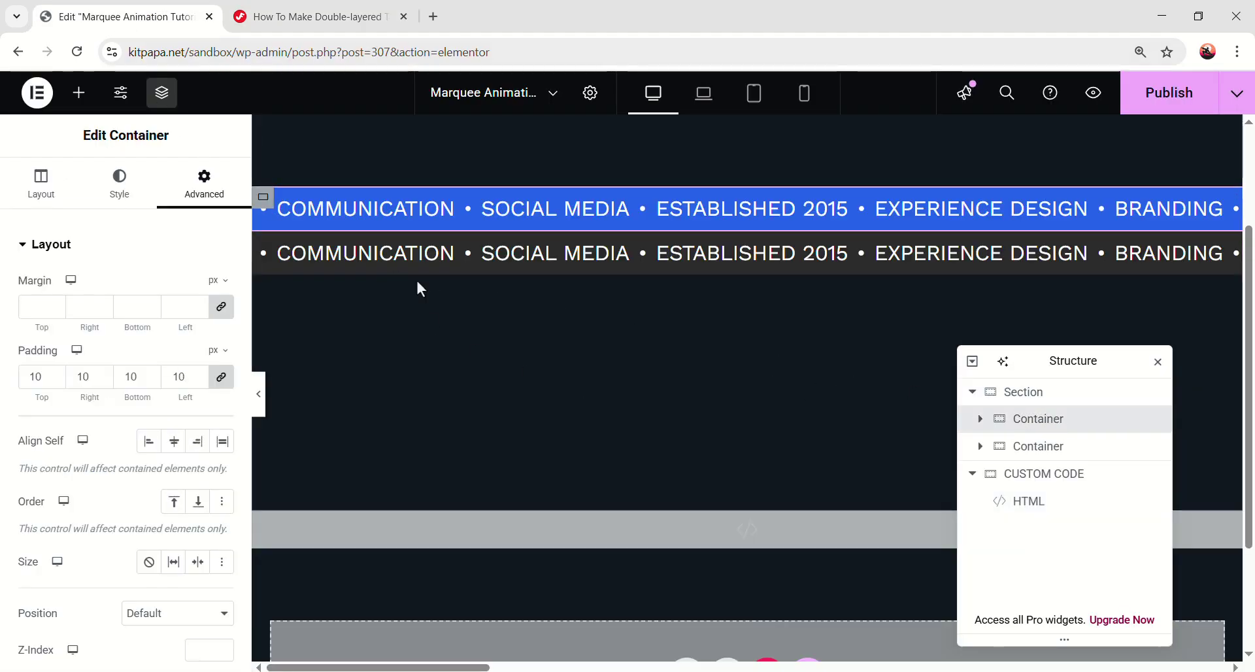
scroll(160, 327, "down", 4)
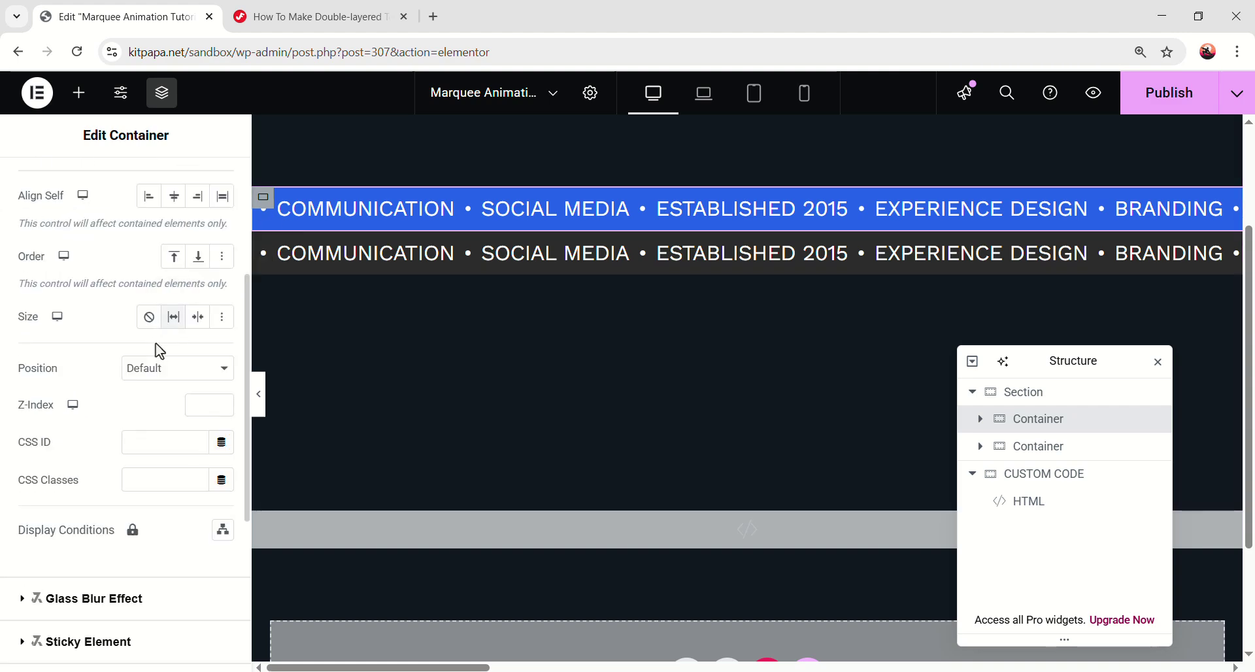
right_click(128, 485)
left_click(175, 295)
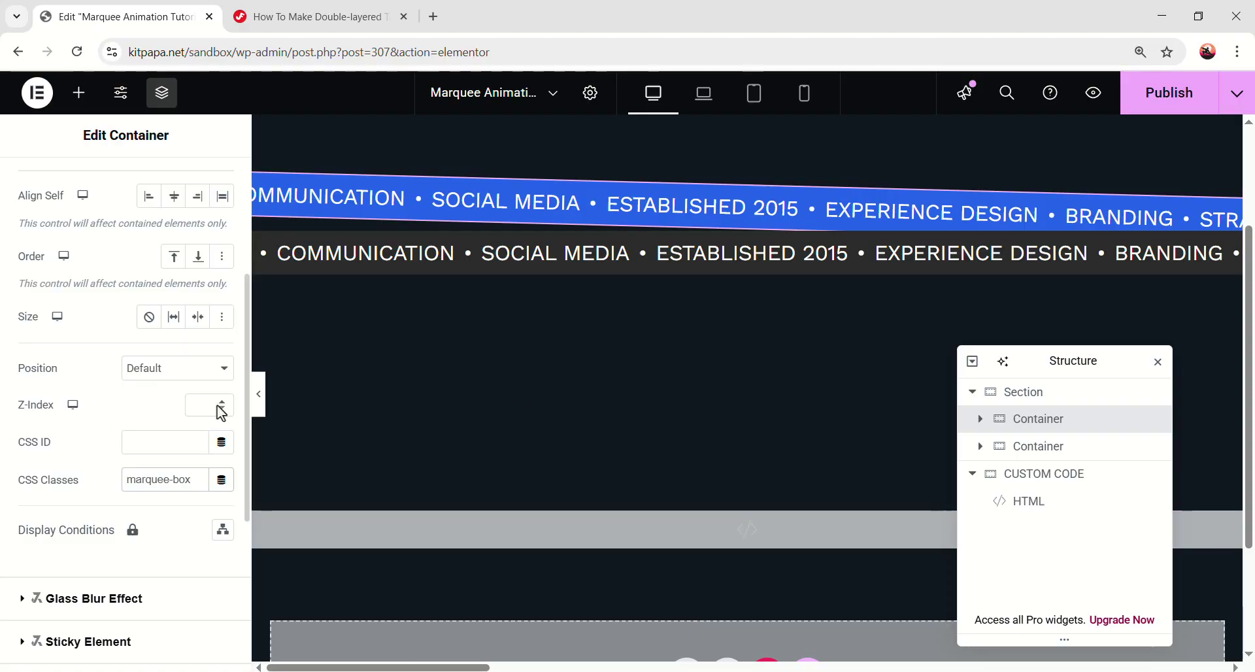
type("2")
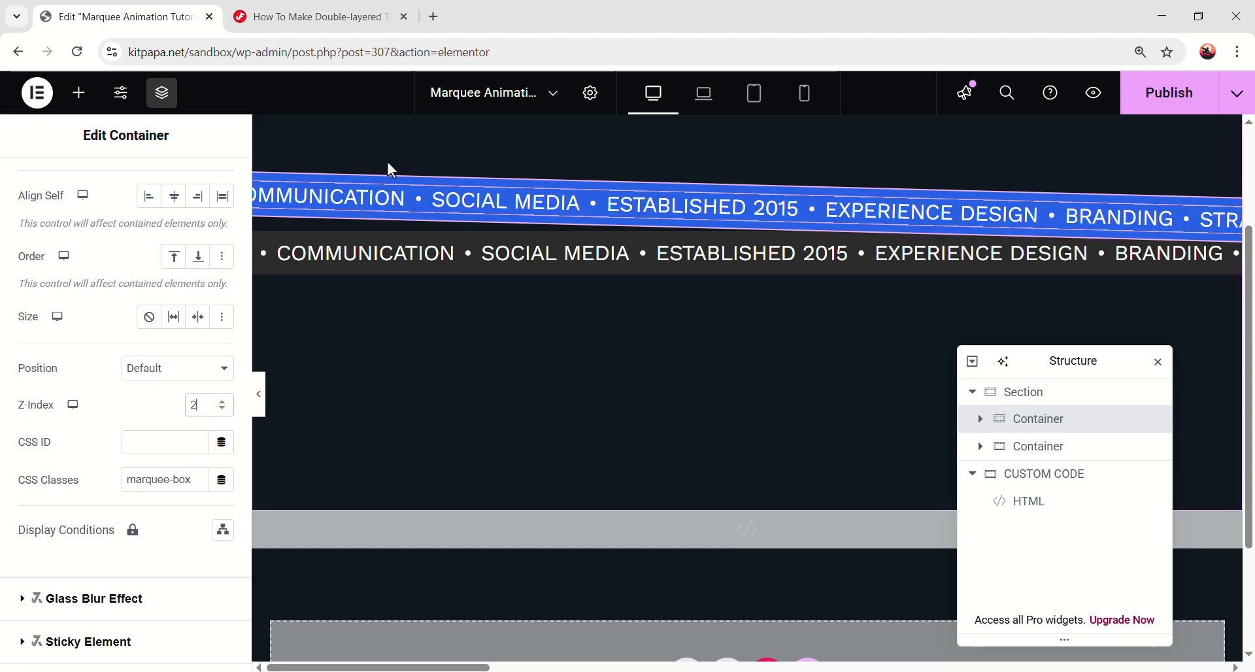
Copy the Bottom Layer Style CSS code from the tutorial page
left_click(342, 20)
left_click(409, 387)
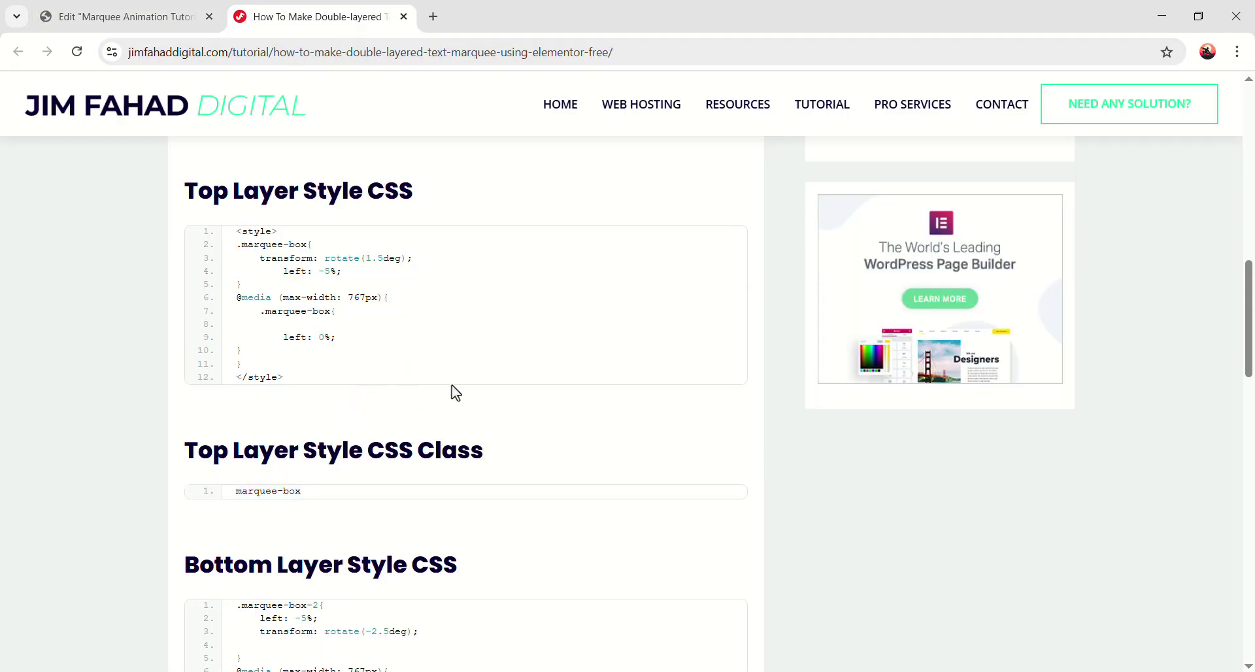
scroll(499, 433, "down", 1)
scroll(559, 444, "up", 1)
scroll(507, 436, "down", 1)
scroll(554, 443, "up", 1)
scroll(353, 403, "down", 2)
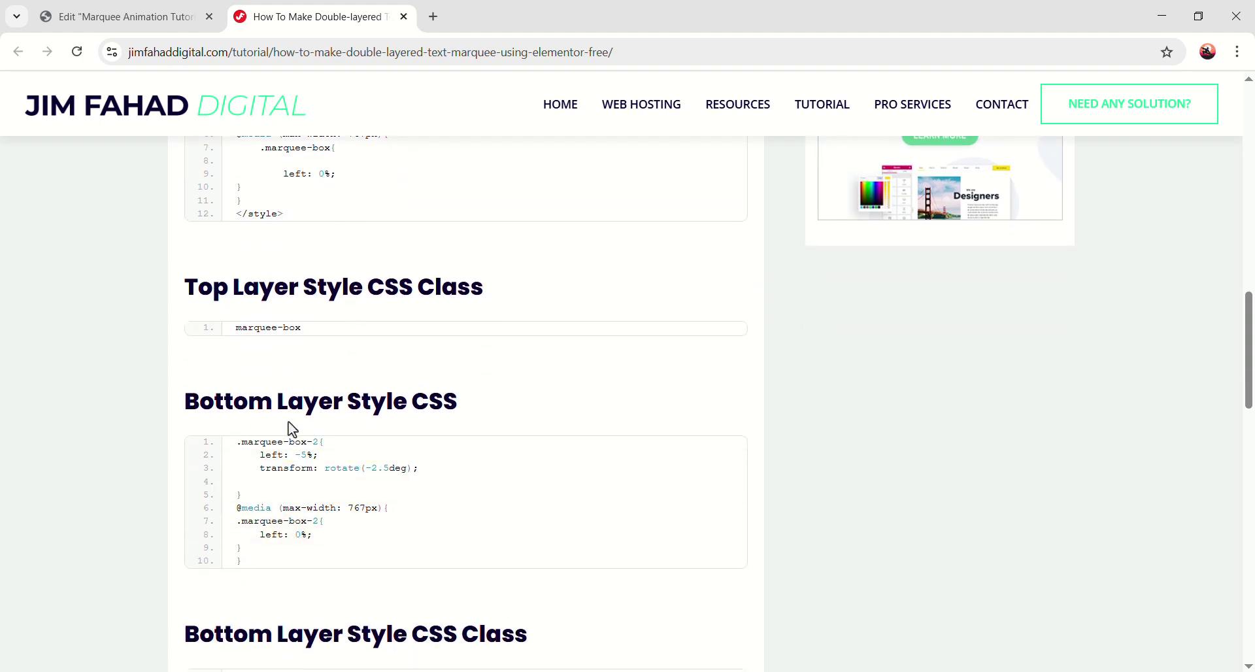
left_click(679, 453)
Paste the copied .marquee-box-2 rules into the HTML widget's code, just before the closing style tag
left_click(131, 16)
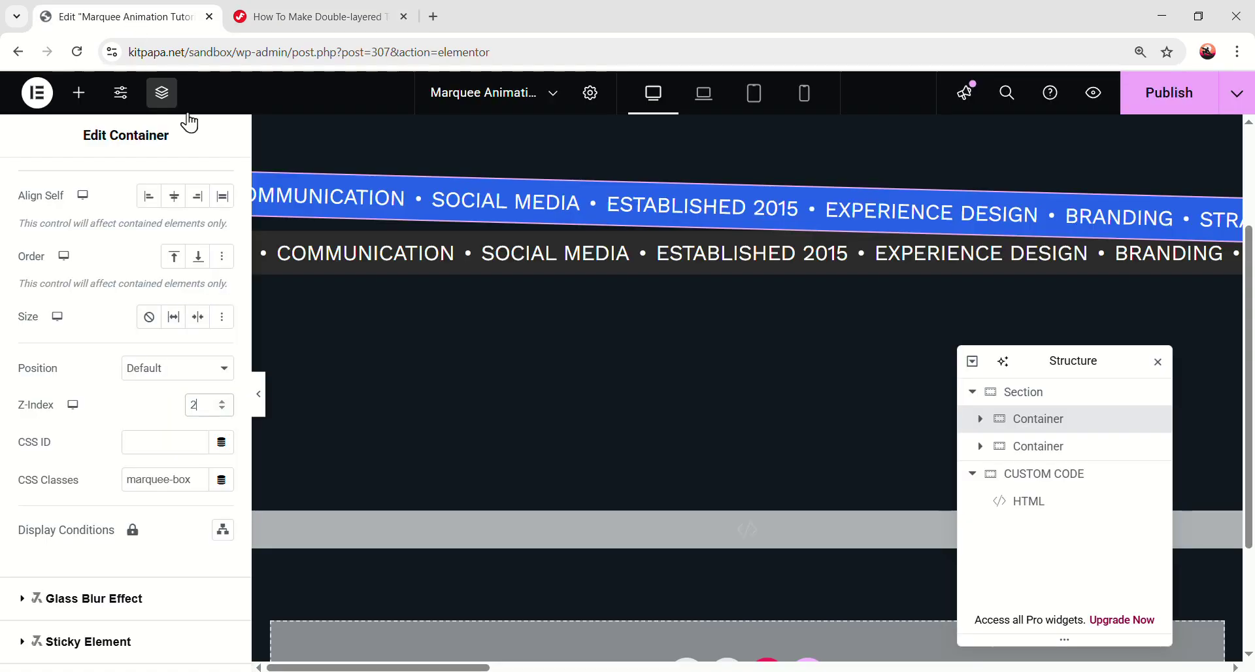
left_click(499, 516)
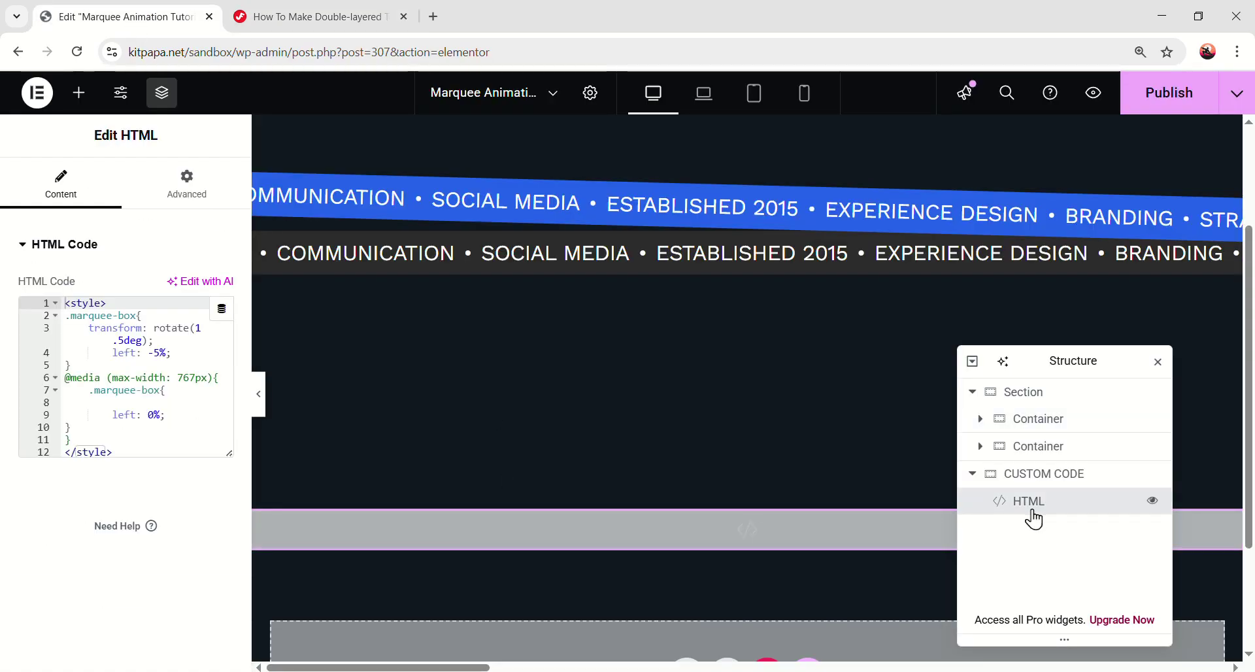
left_click(81, 437)
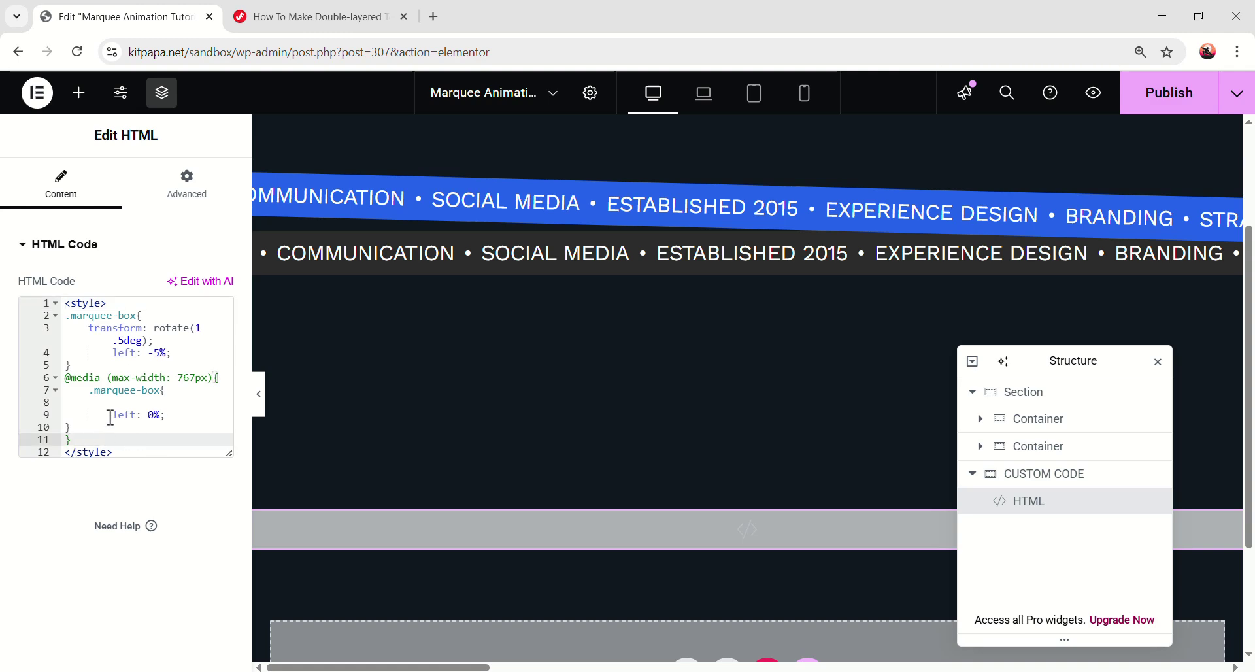
left_click_drag(113, 451, 64, 452)
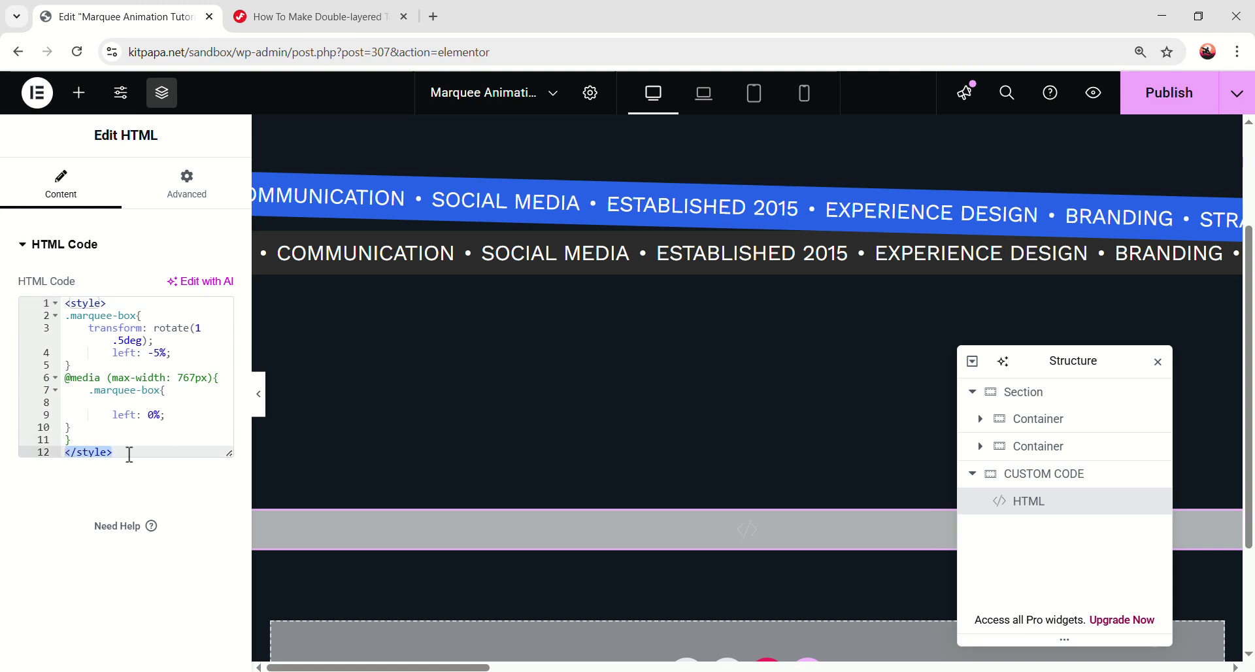
left_click(97, 442)
key("Return")
key("Return")
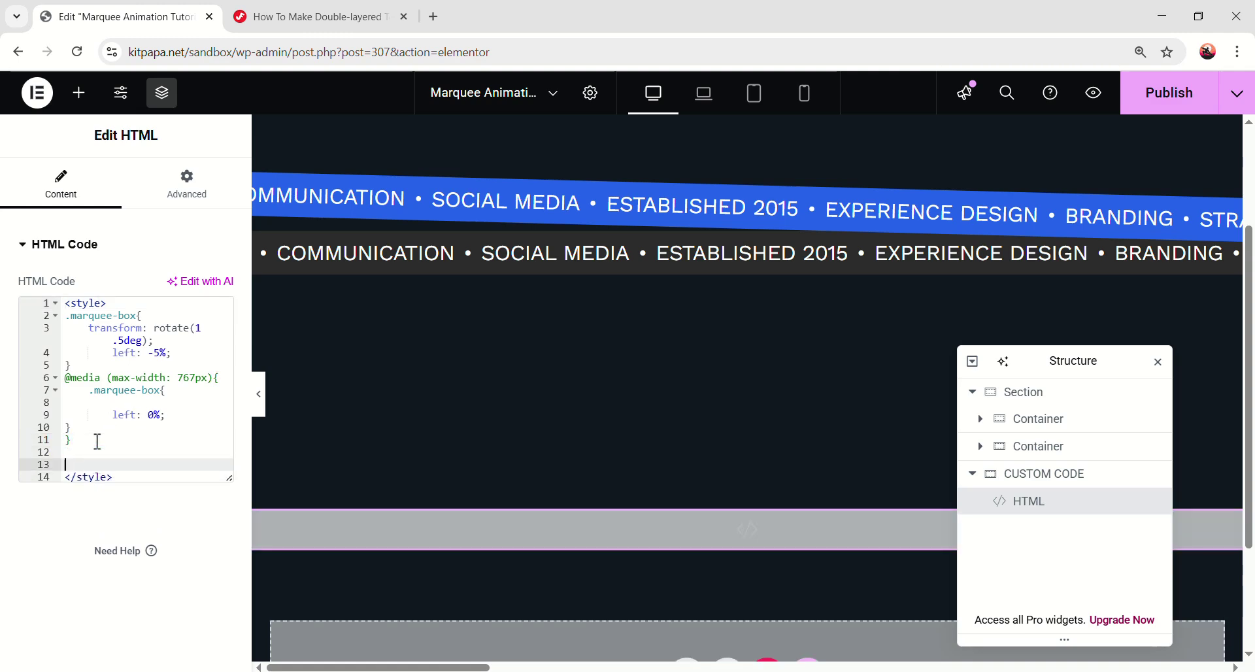
key("ctrl+v")
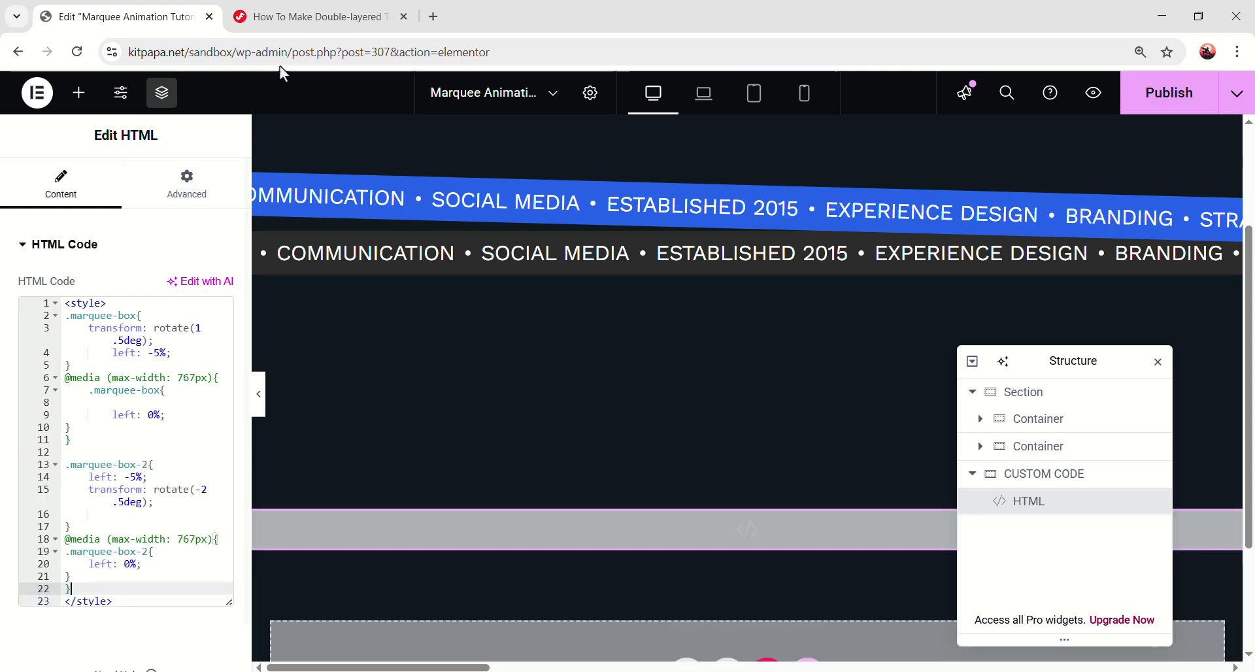
Copy the bottom layer style class name marquee-box-2 from the tutorial page
key("ctrl+Tab")
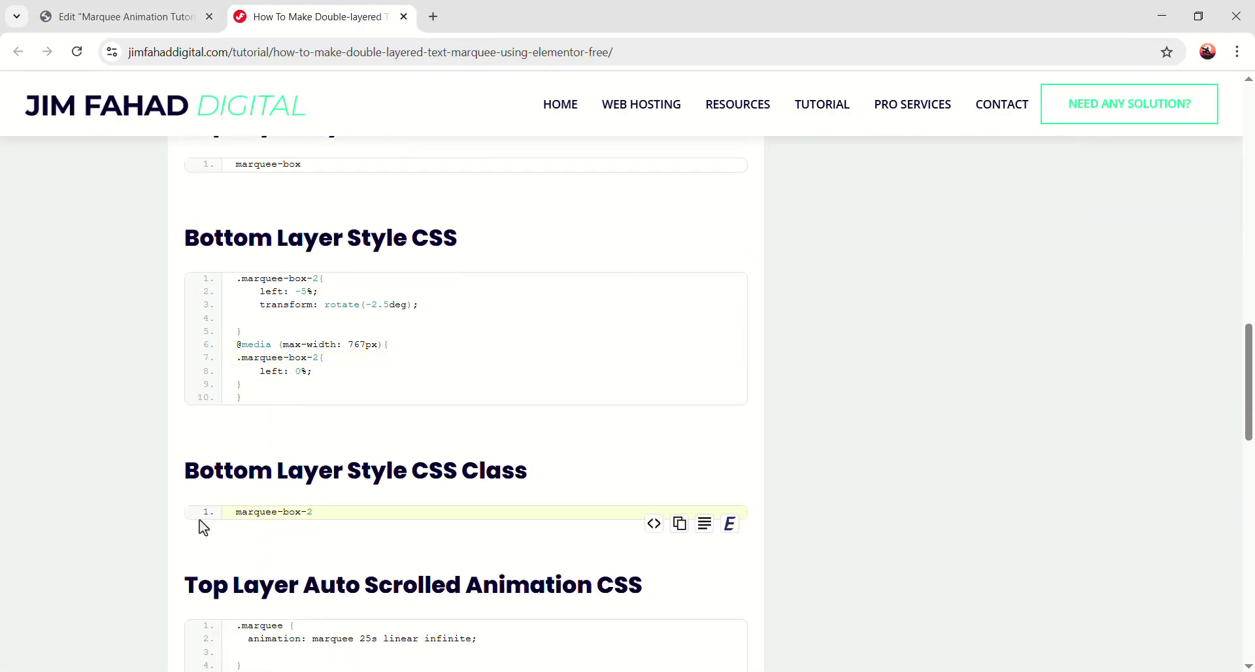
left_click_drag(234, 519, 301, 515)
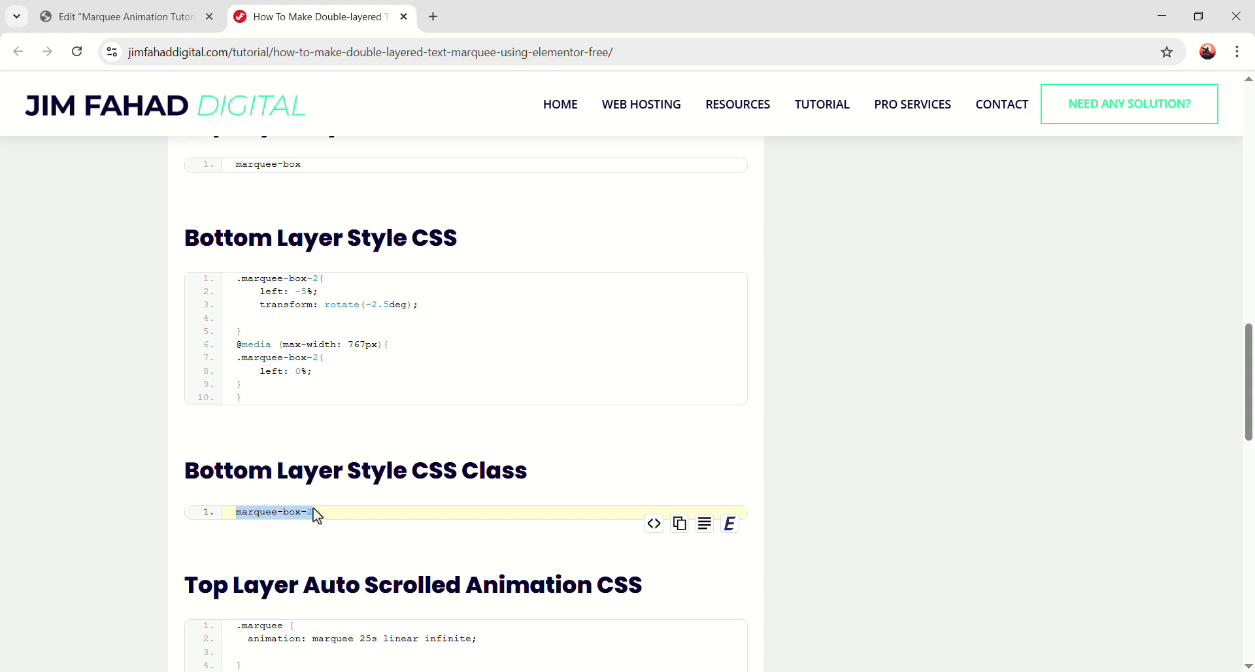
right_click(303, 516)
left_click(394, 344)
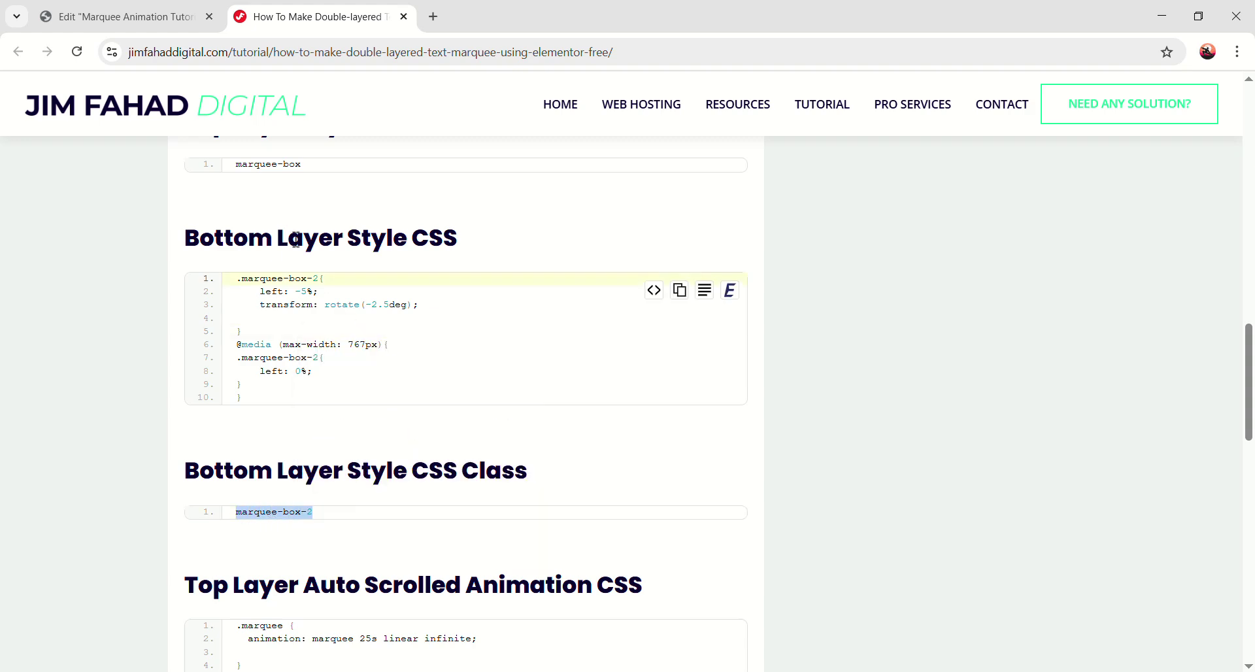
Assign the CSS class marquee-box-2 to the dark banner container in Elementor and preview the two tilted rows at full width
left_click(162, 16)
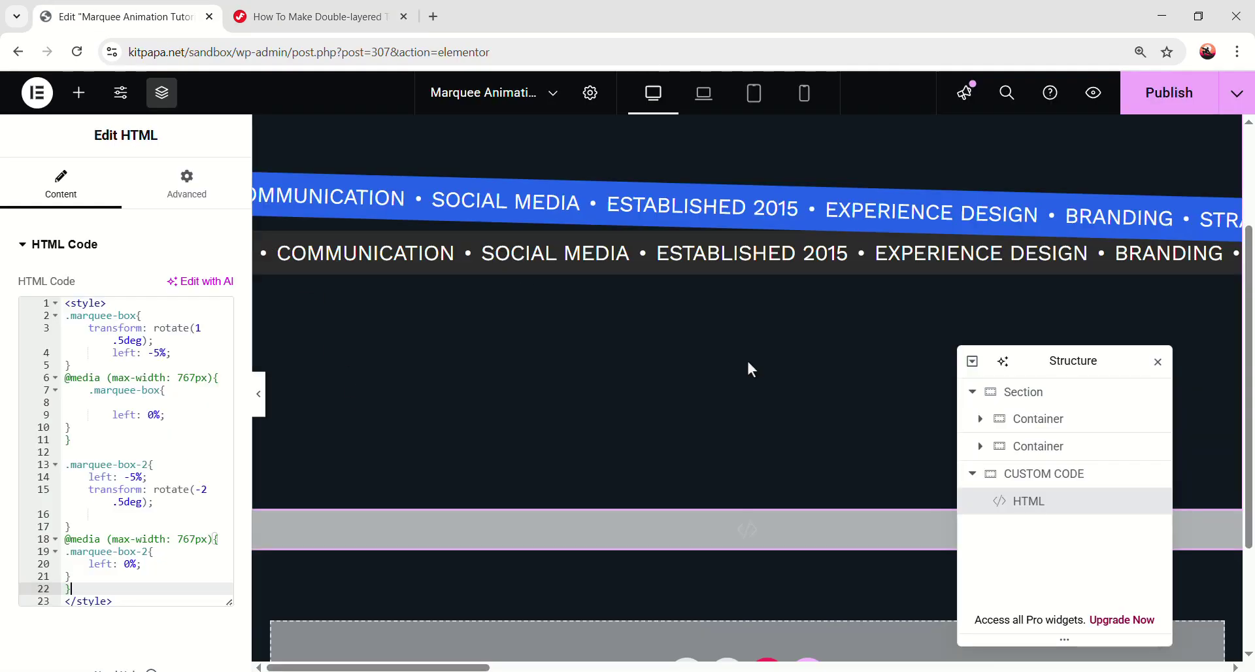
left_click(1050, 451)
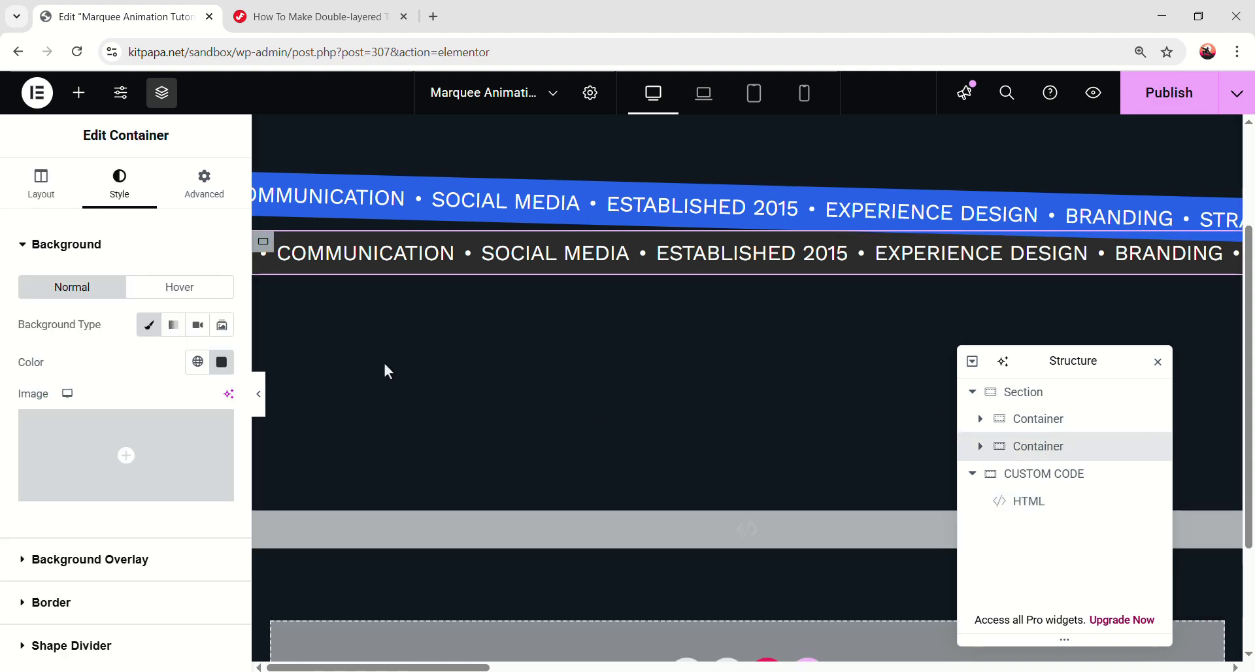
left_click(195, 188)
scroll(144, 366, "down", 5)
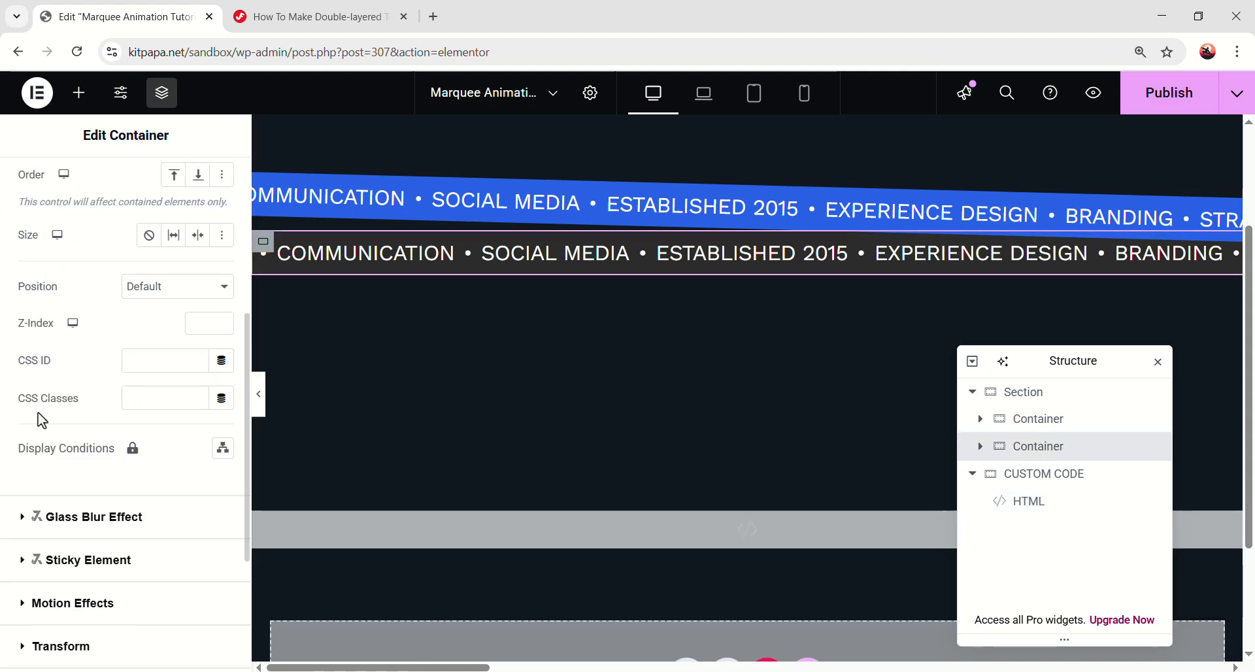
key("ctrl+v")
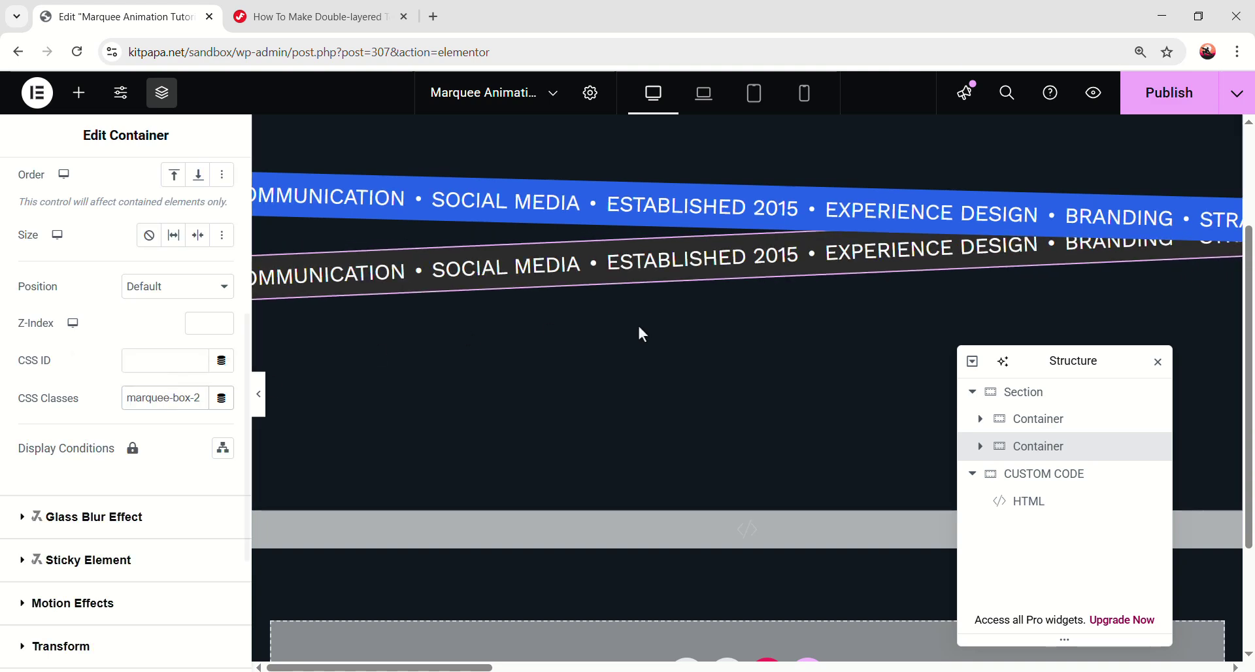
scroll(641, 333, "up", 1)
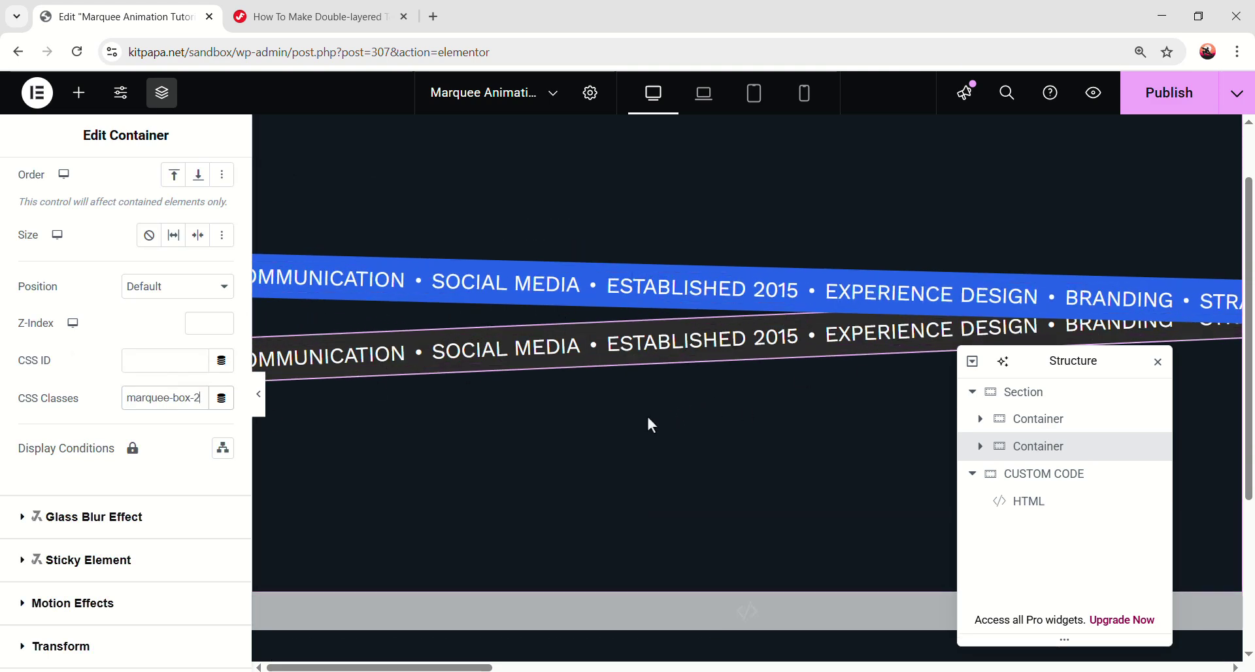
left_click(258, 395)
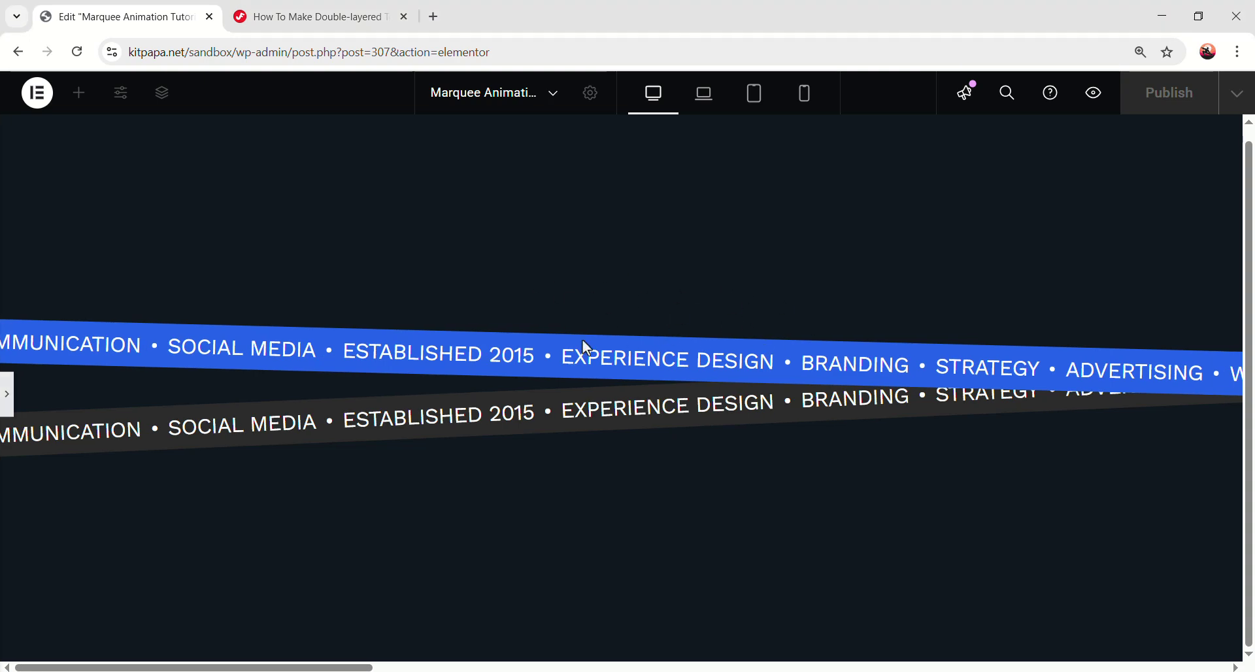
left_click(7, 396)
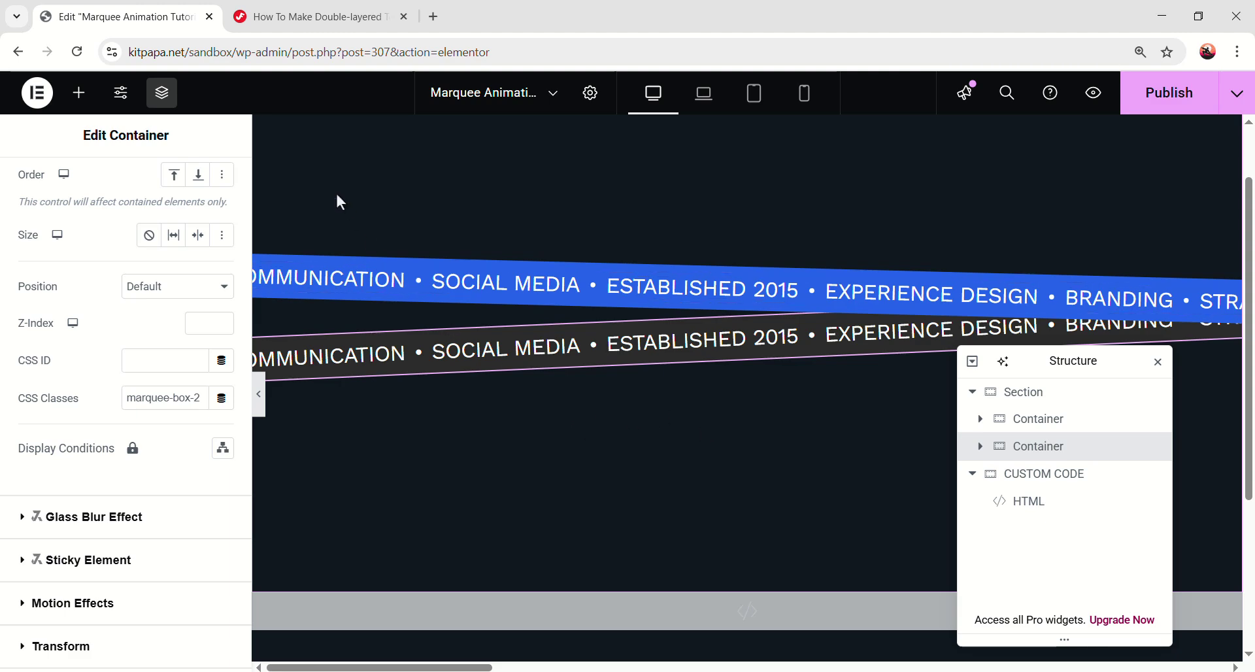
Copy the Top Layer Auto Scrolled Animation CSS from the tutorial page and paste it into the HTML widget's code before the closing style tag
left_click(313, 18)
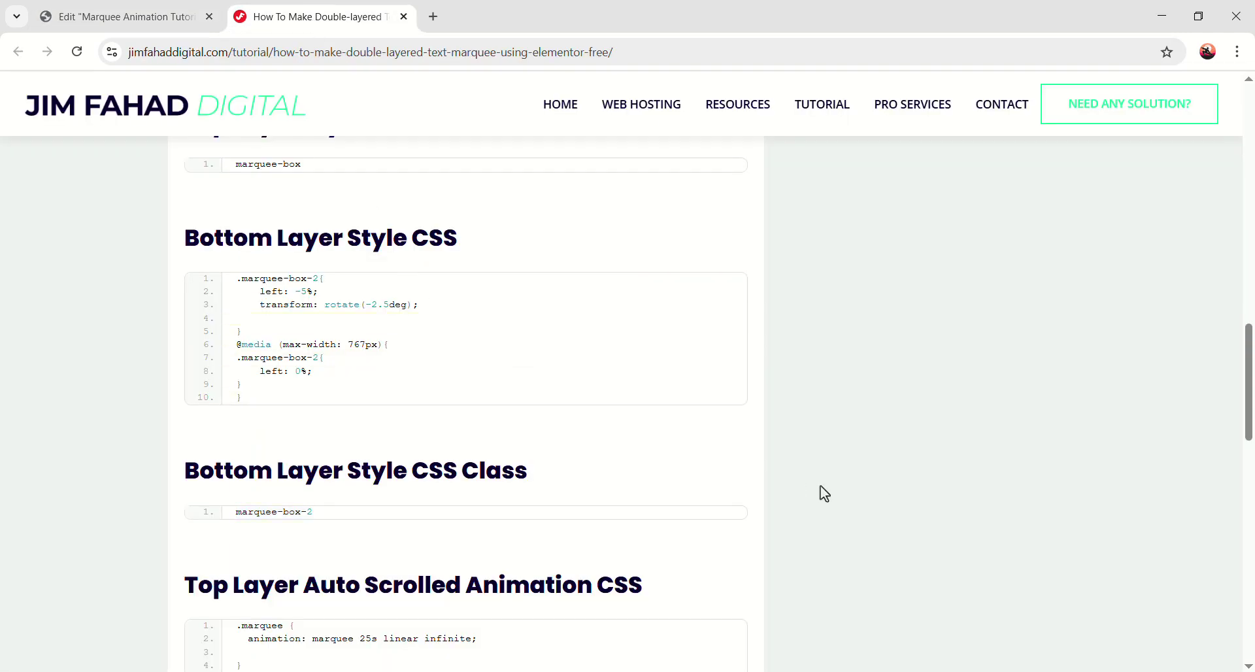
scroll(708, 494, "down", 5)
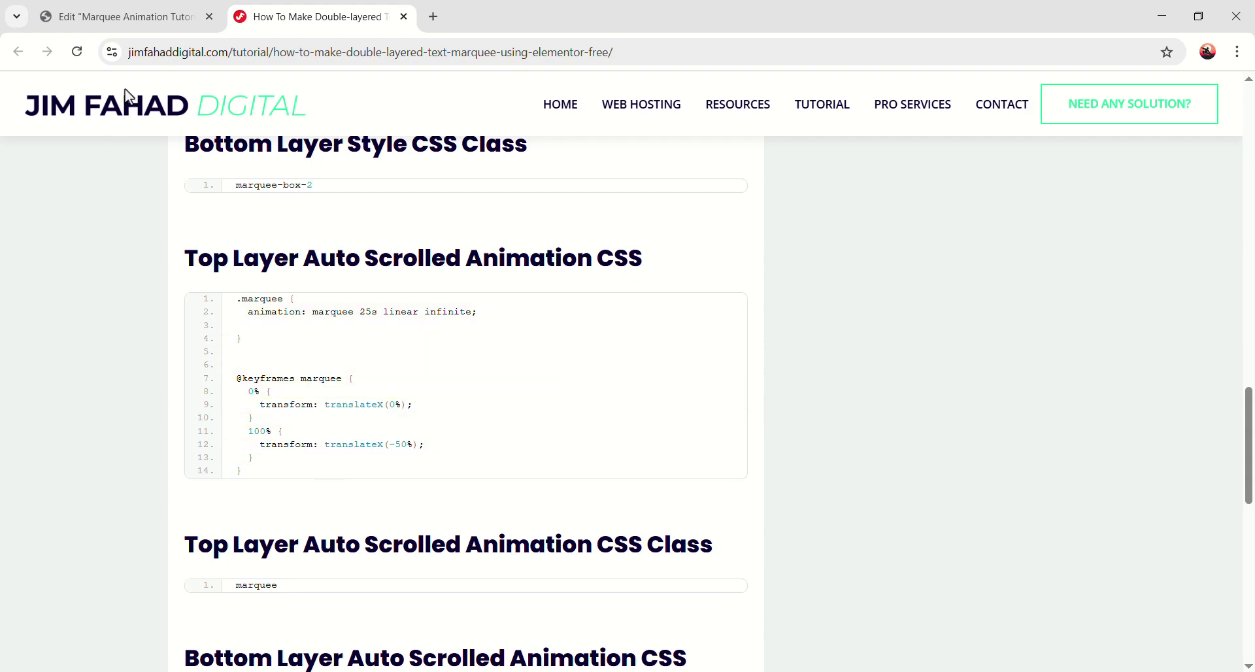
left_click(143, 21)
left_click(469, 608)
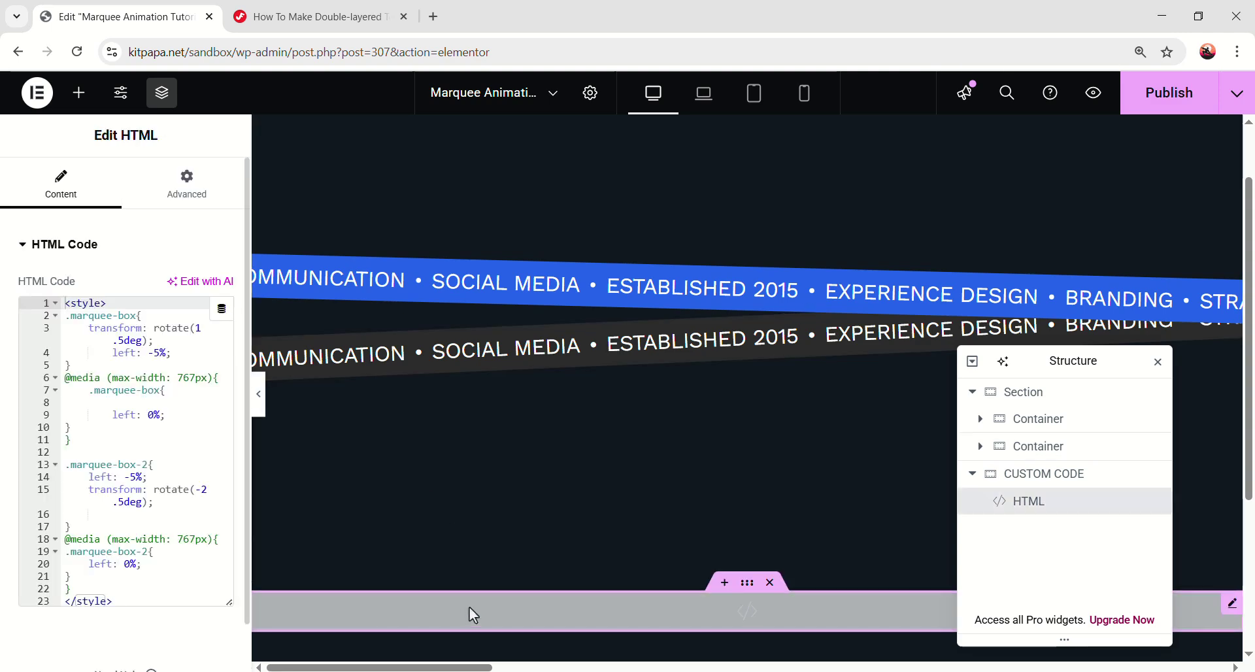
scroll(208, 574, "down", 1)
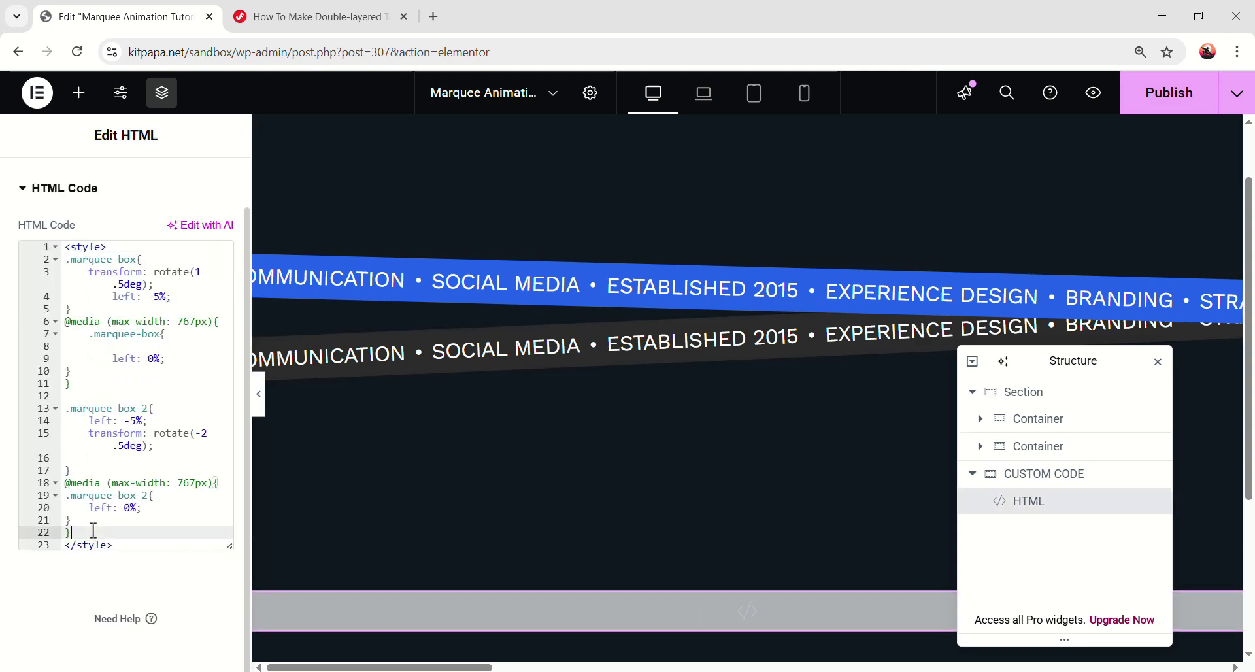
key("Return")
key("Return")
key("ctrl+v")
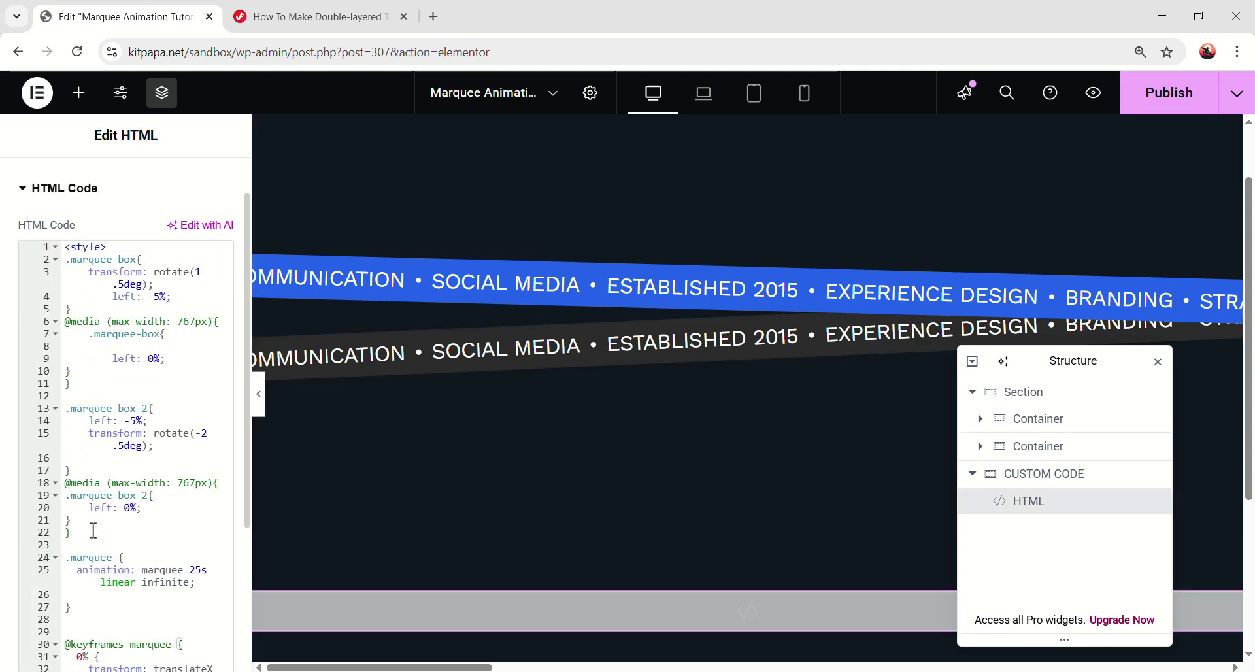
Copy the top layer animation class name marquee from the tutorial page
left_click(356, 17)
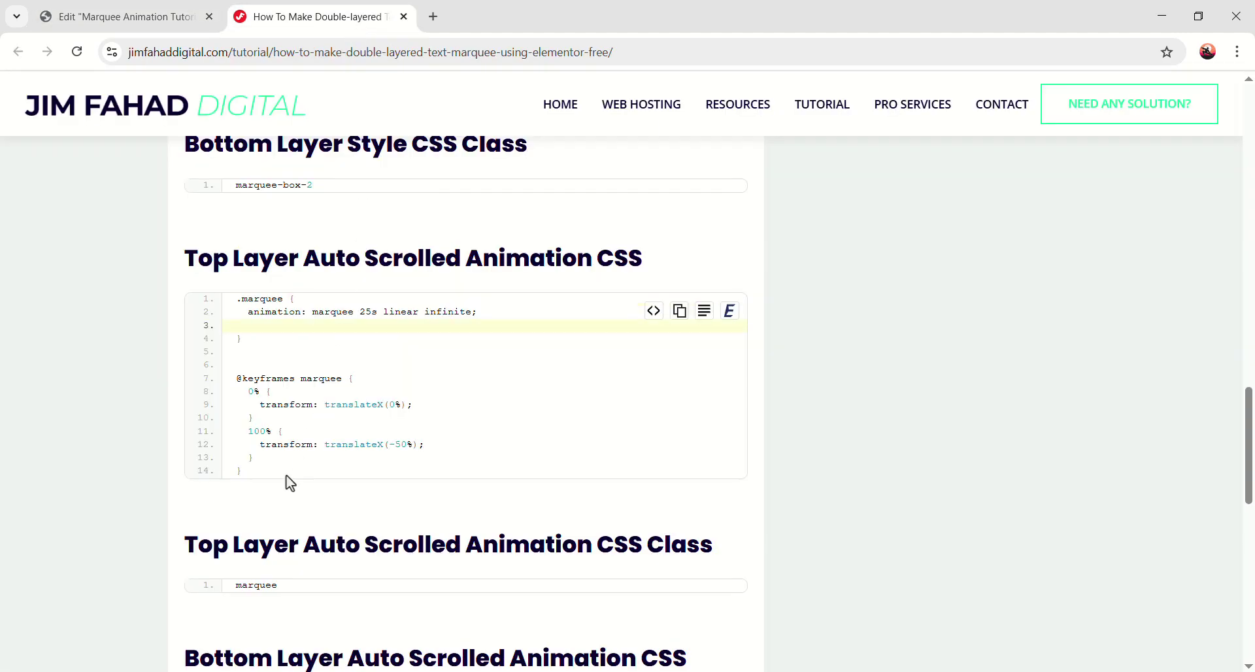
scroll(281, 500, "down", 1)
double_click(262, 503)
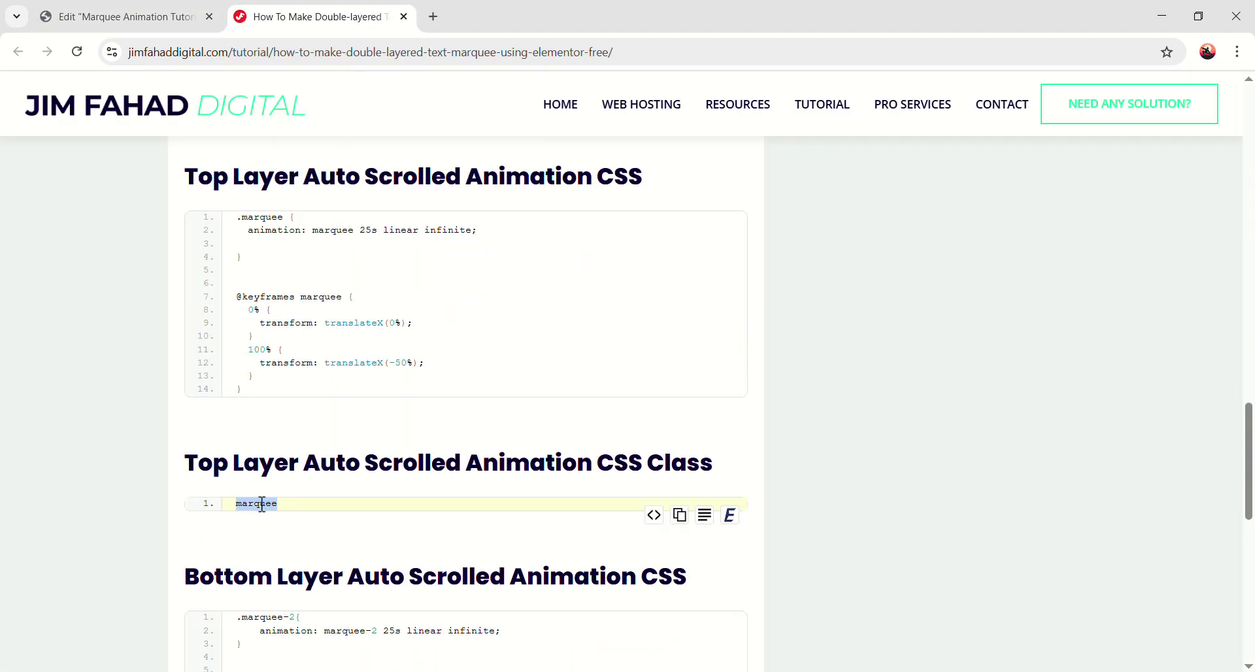
Assign the CSS class marquee to the inner container of the blue banner in Elementor and preview its scrolling at full width
left_click(133, 20)
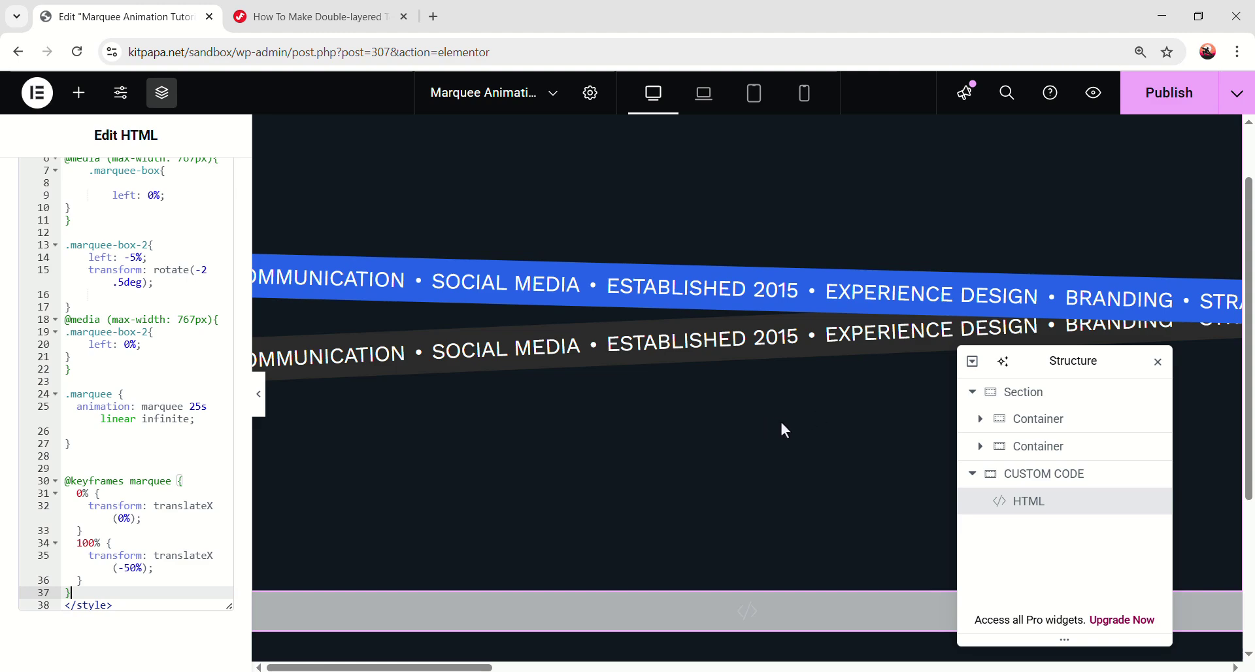
left_click(1055, 428)
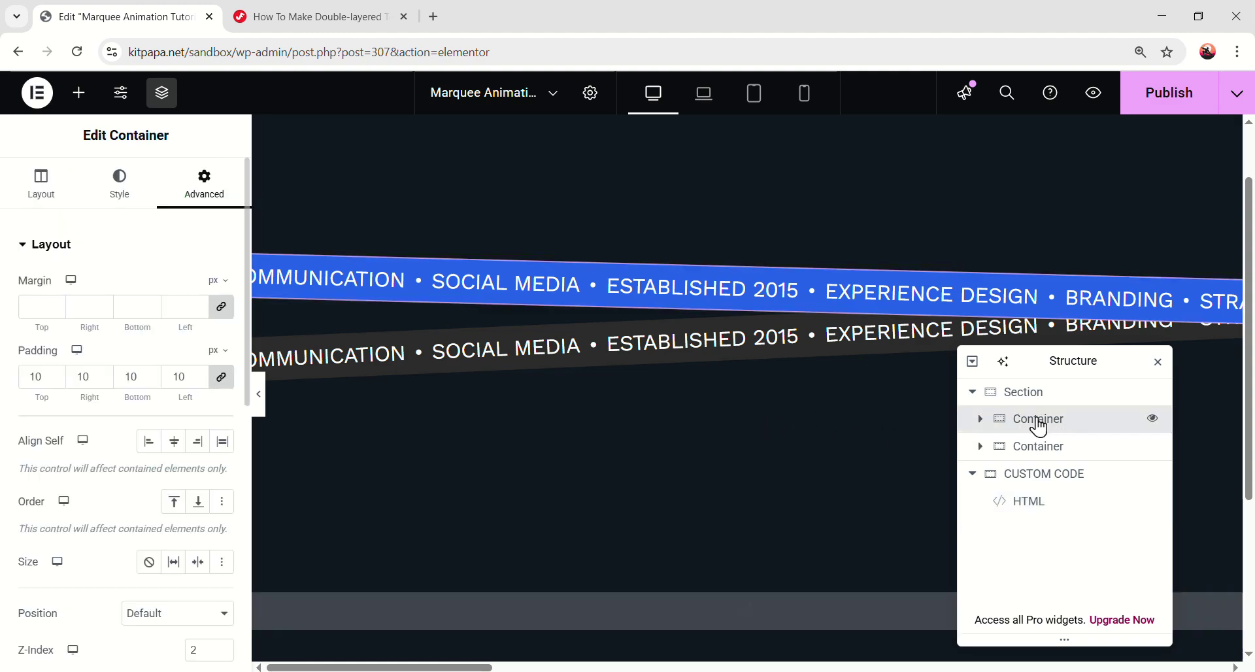
left_click(982, 419)
left_click(1045, 454)
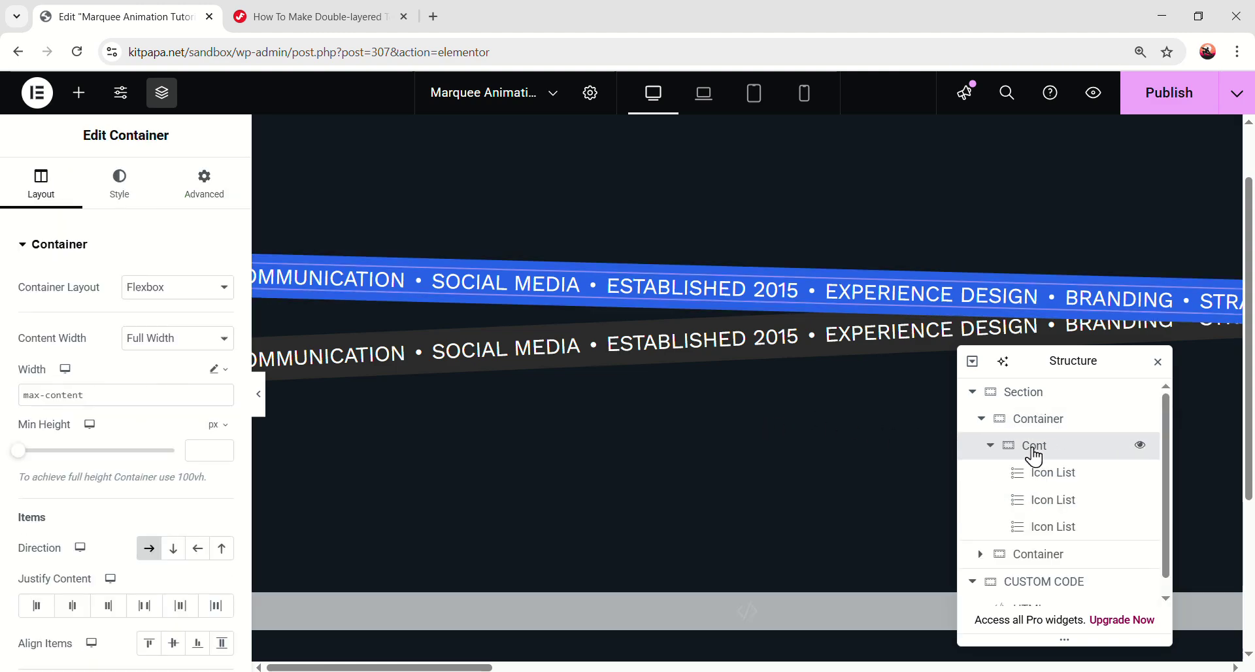
left_click(215, 190)
scroll(149, 324, "down", 4)
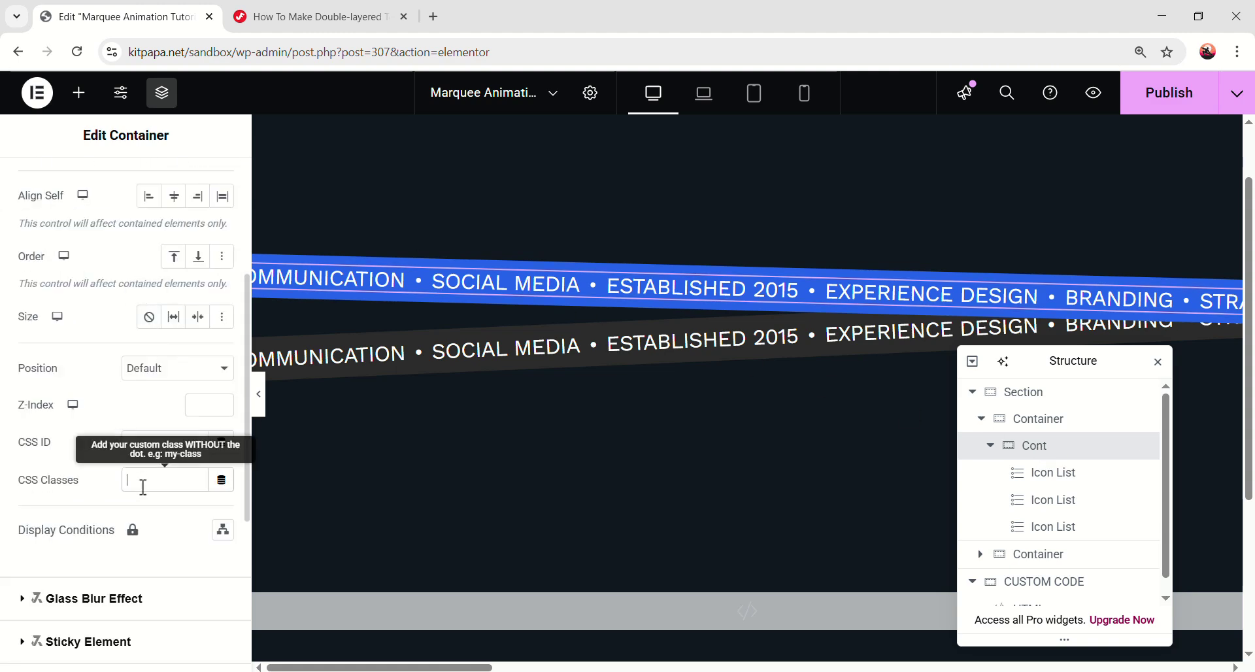
left_click(261, 396)
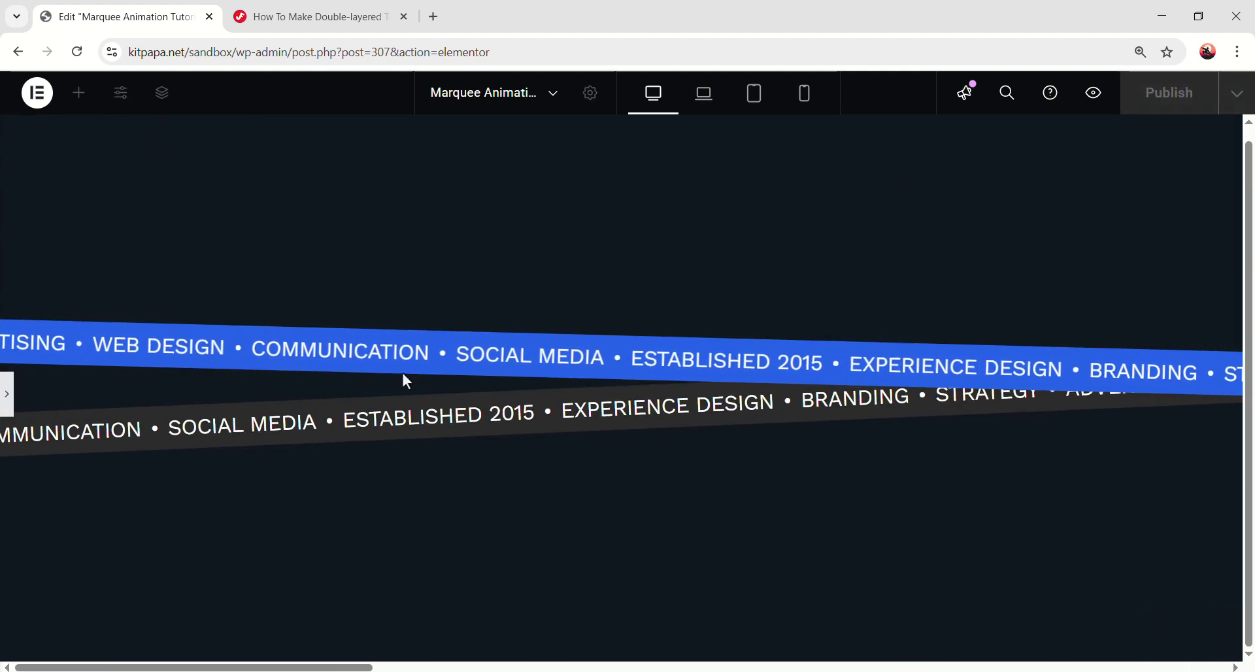
left_click(7, 394)
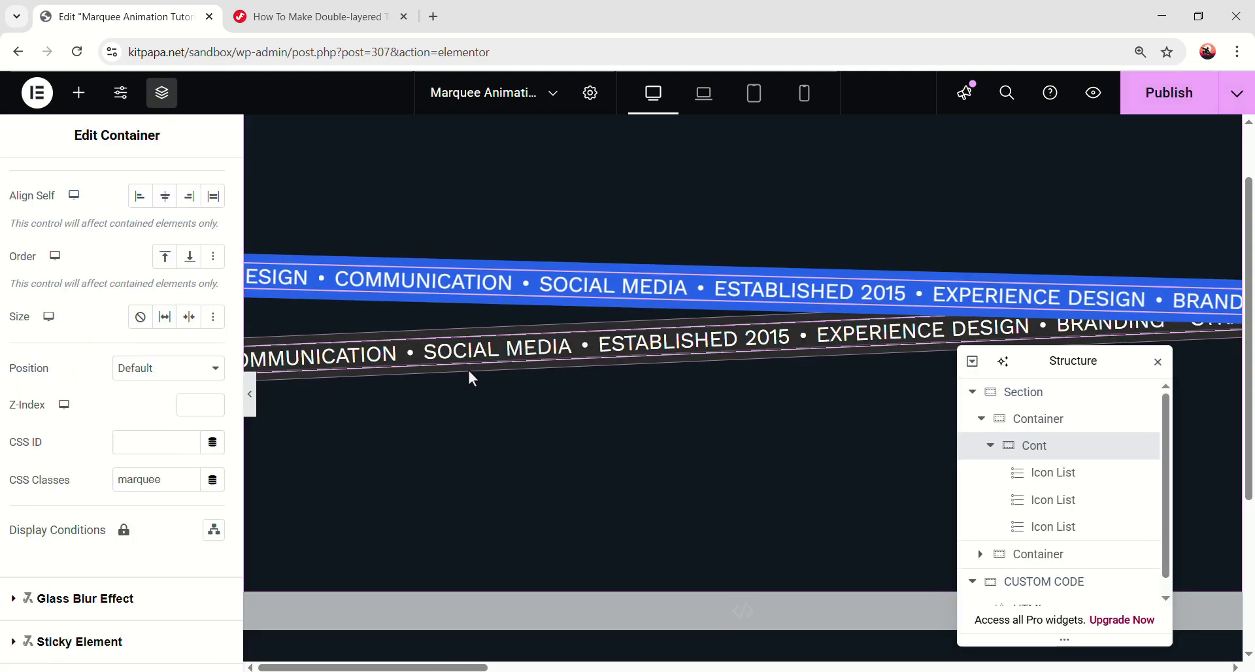
Copy the Bottom Layer Auto Scrolled Animation CSS from the tutorial page and paste it below the marquee keyframes in the HTML widget's code
left_click(361, 8)
scroll(330, 313, "down", 4)
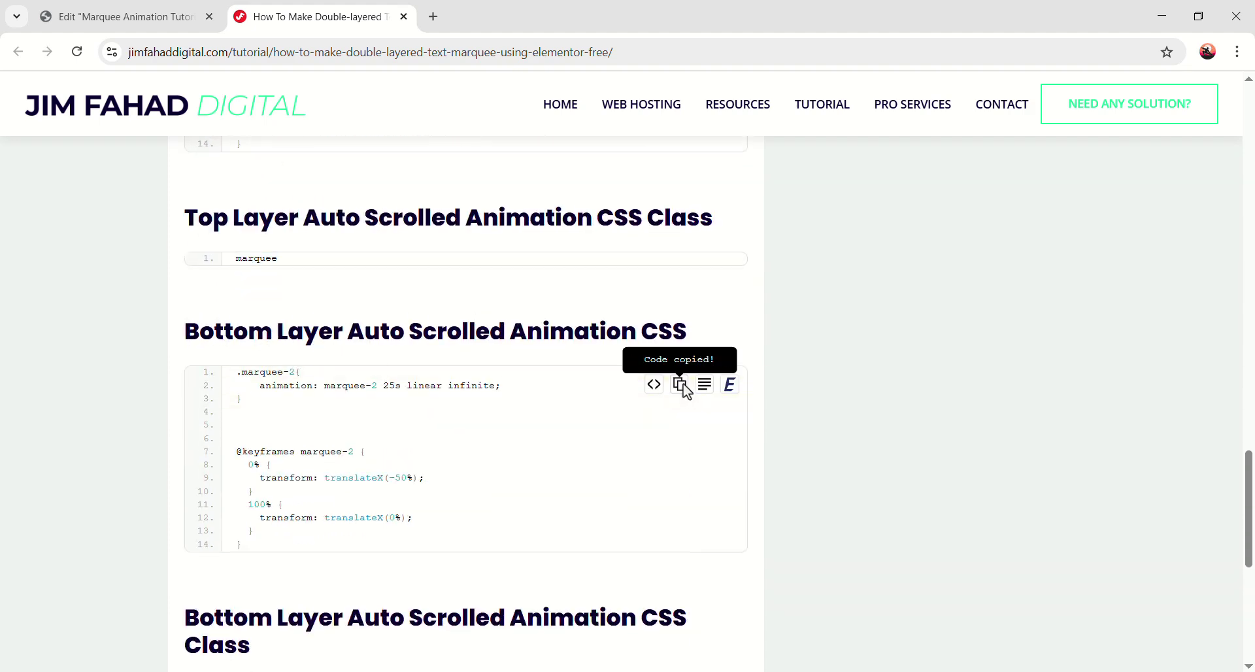
left_click(121, 17)
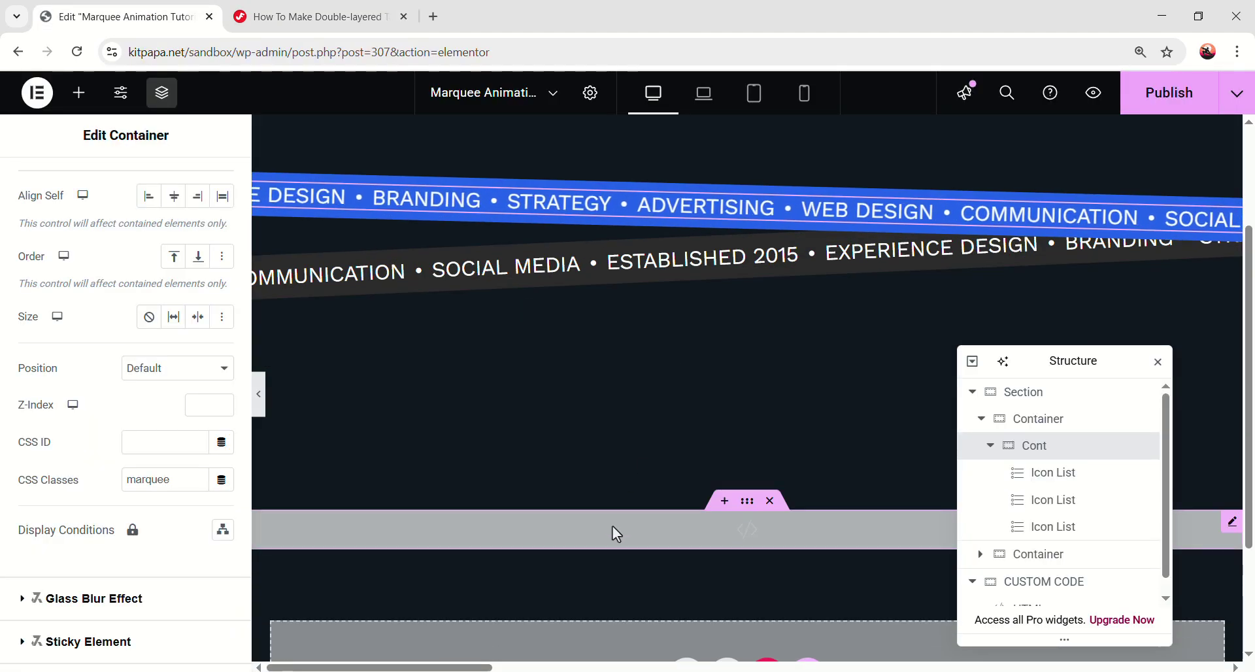
left_click(613, 527)
scroll(161, 484, "down", 4)
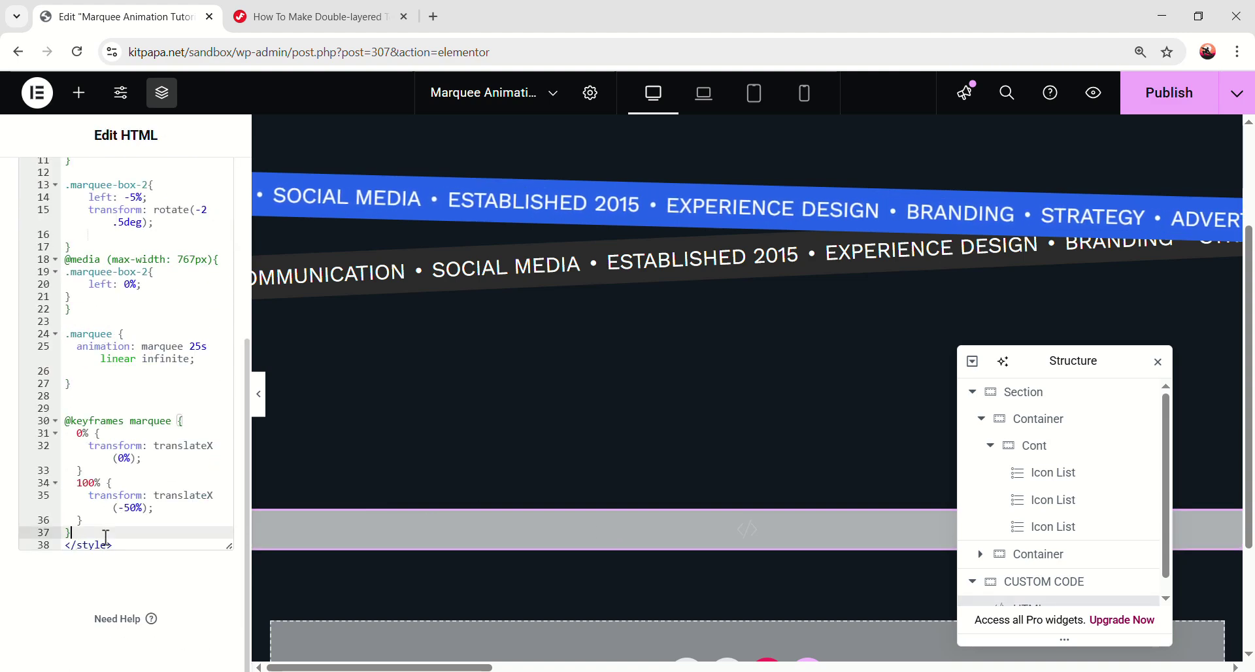
key("Return")
key("Return")
key("ctrl+v")
Copy the class name marquee-2 from the tutorial page and assign it as CSS class to the dark banner's inner container in Elementor
left_click(358, 6)
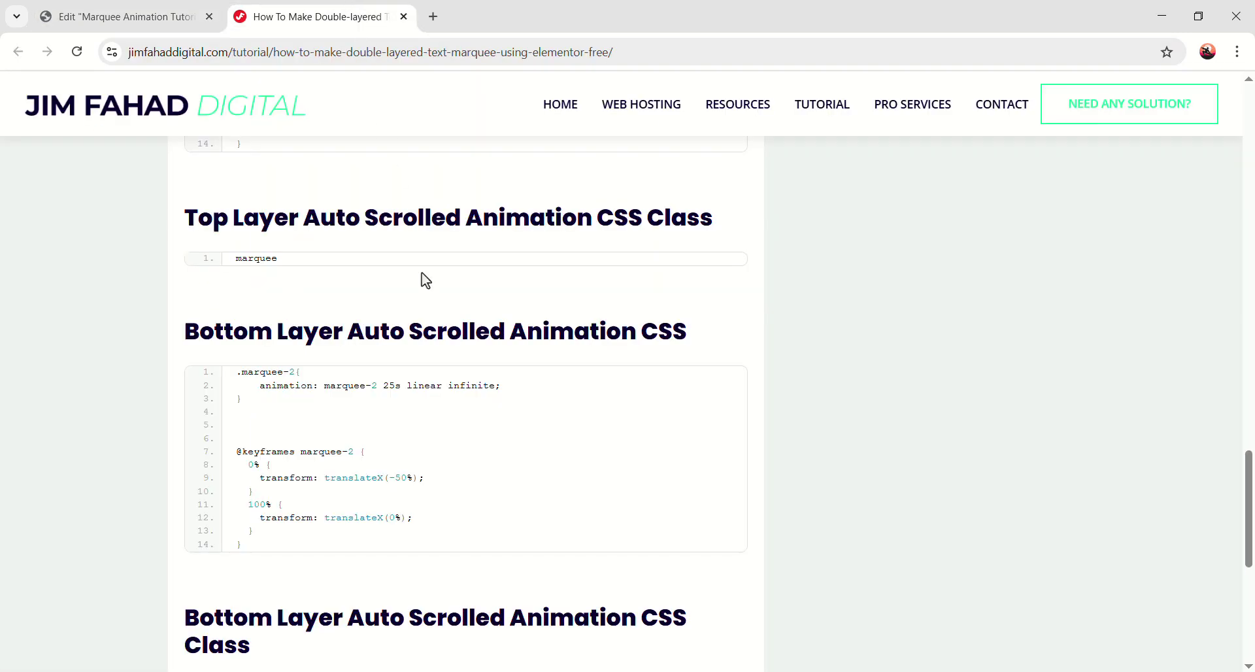
scroll(440, 327, "down", 4)
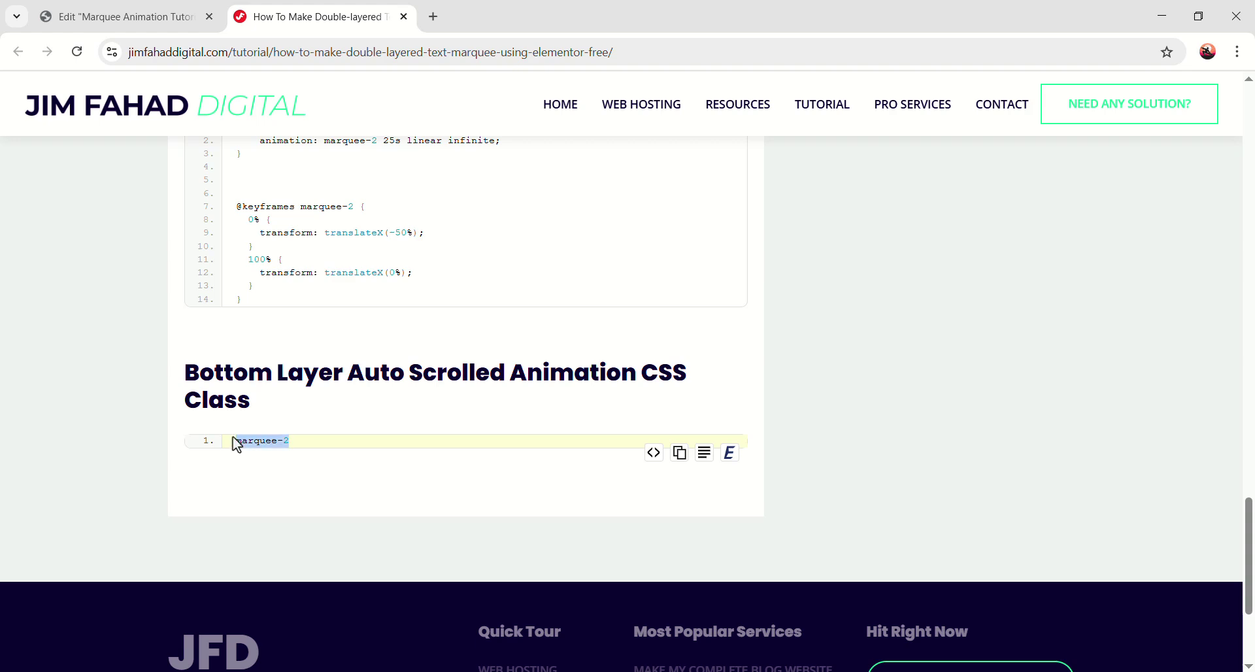
left_click(207, 6)
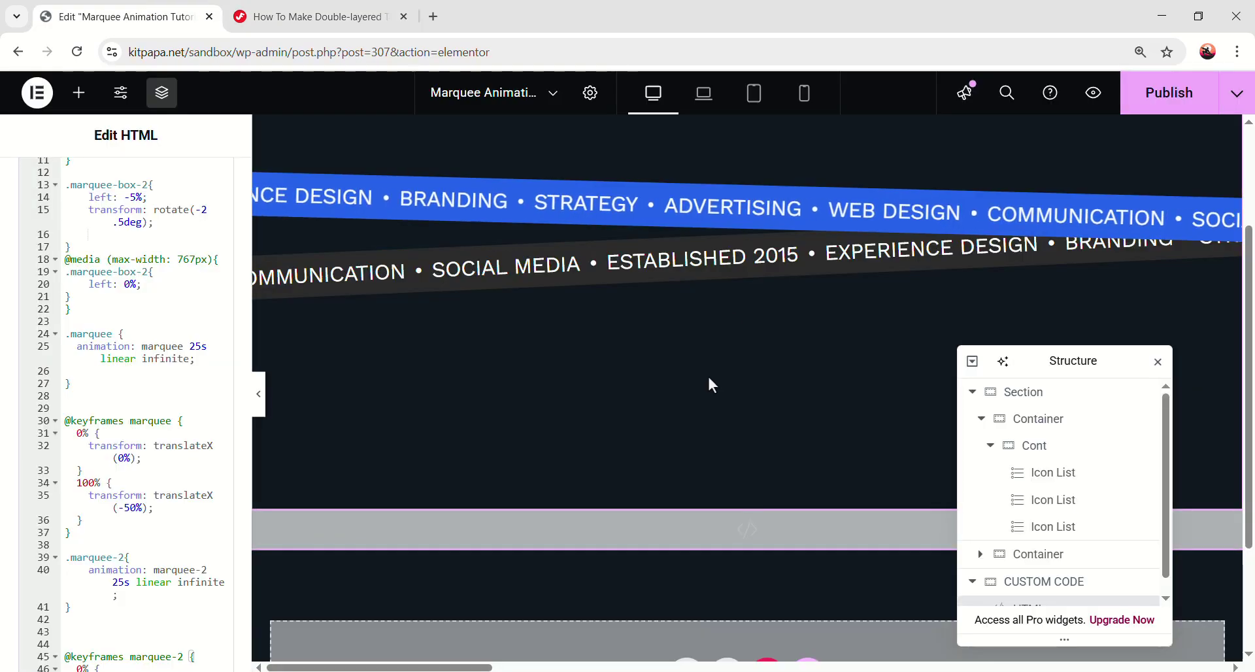
left_click(990, 446)
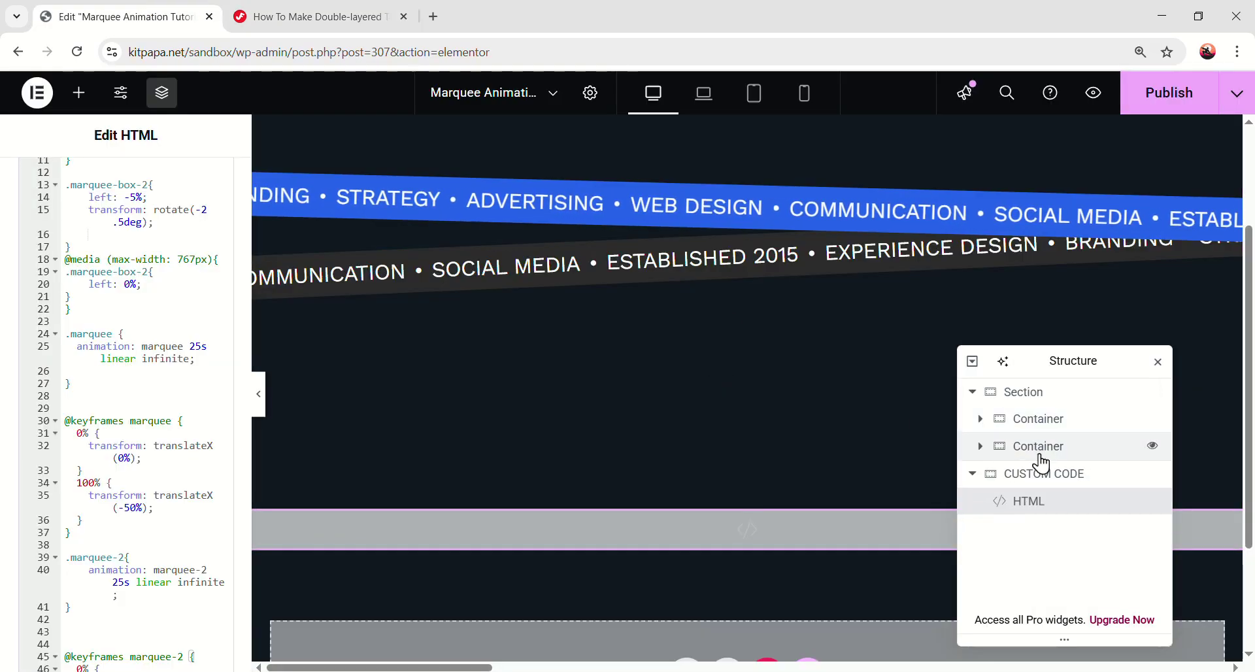
left_click(979, 449)
left_click(980, 451)
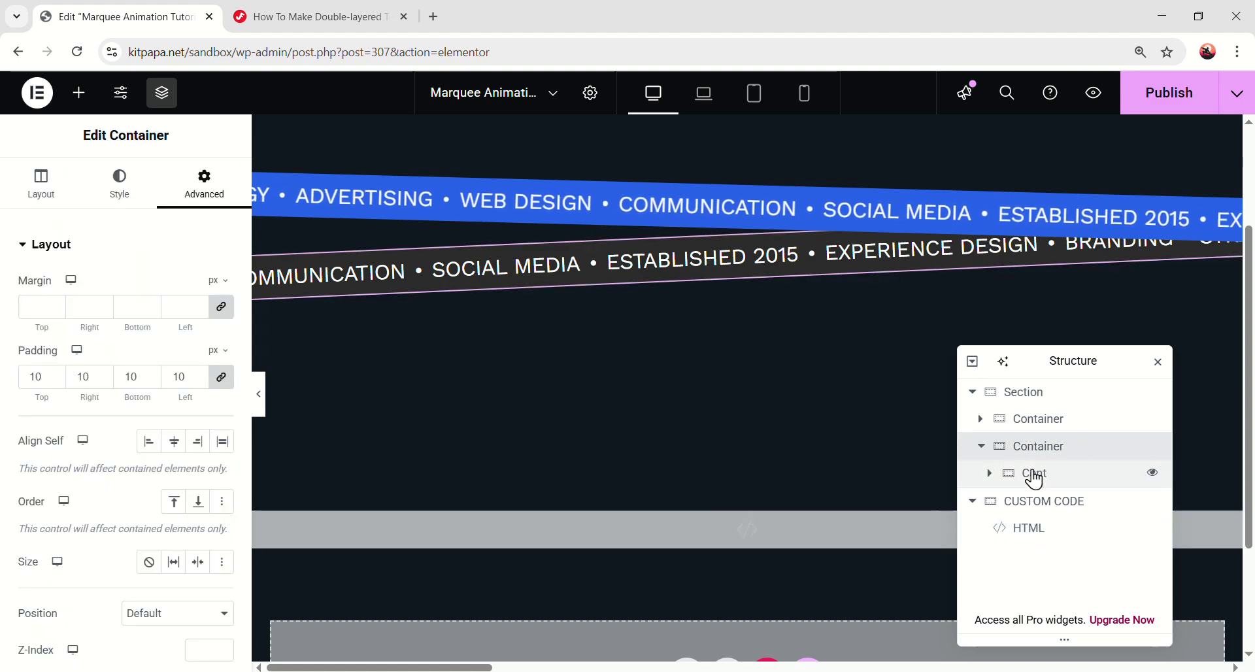
left_click(1059, 482)
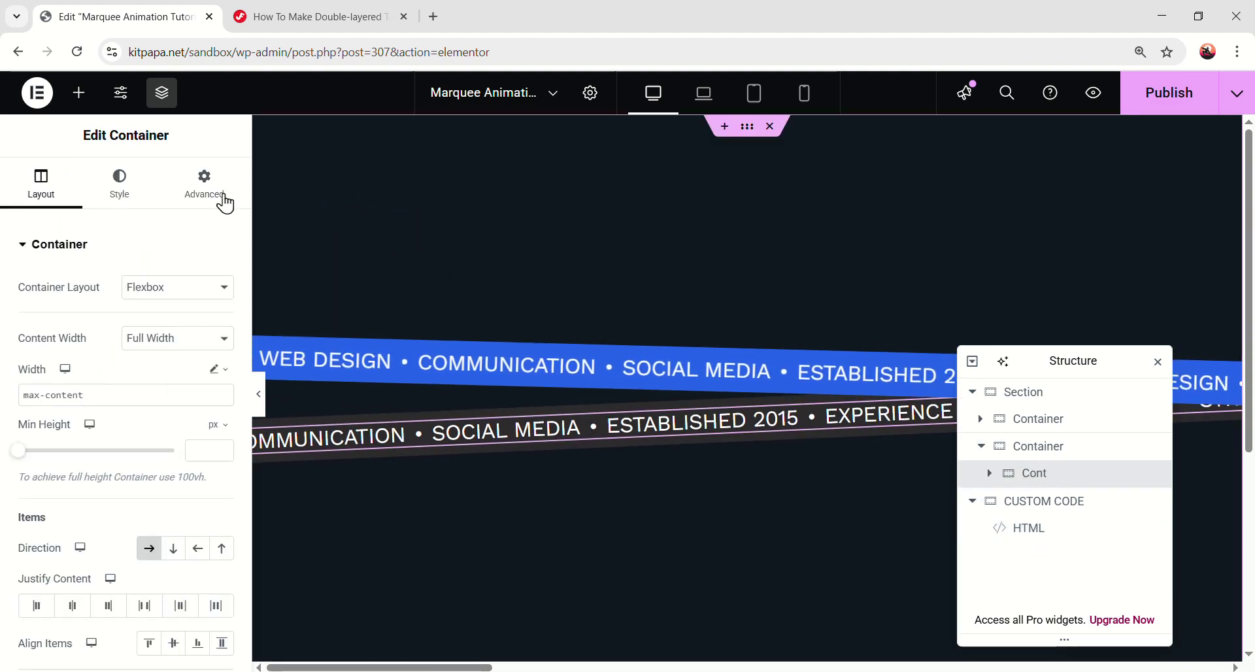
left_click(225, 203)
scroll(150, 451, "down", 3)
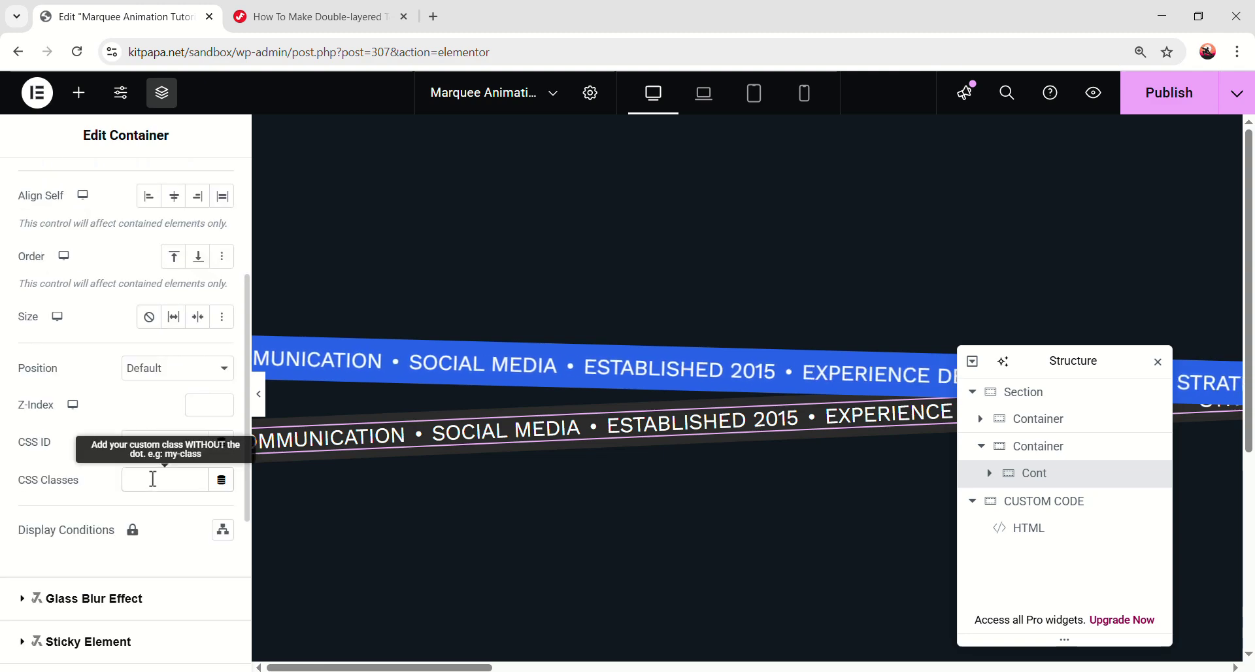
left_click(153, 479)
type("marquee-2")
Preview both animated rows at full width and check the page for horizontal overflow
left_click(258, 393)
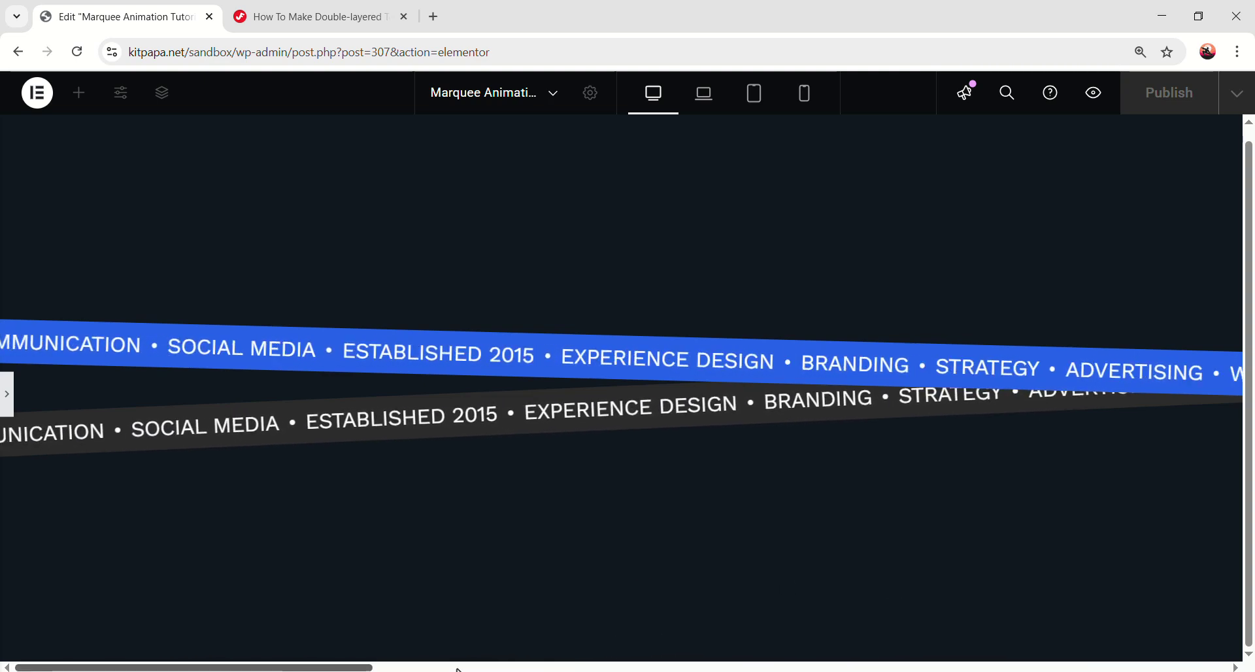
left_click_drag(468, 668, 131, 667)
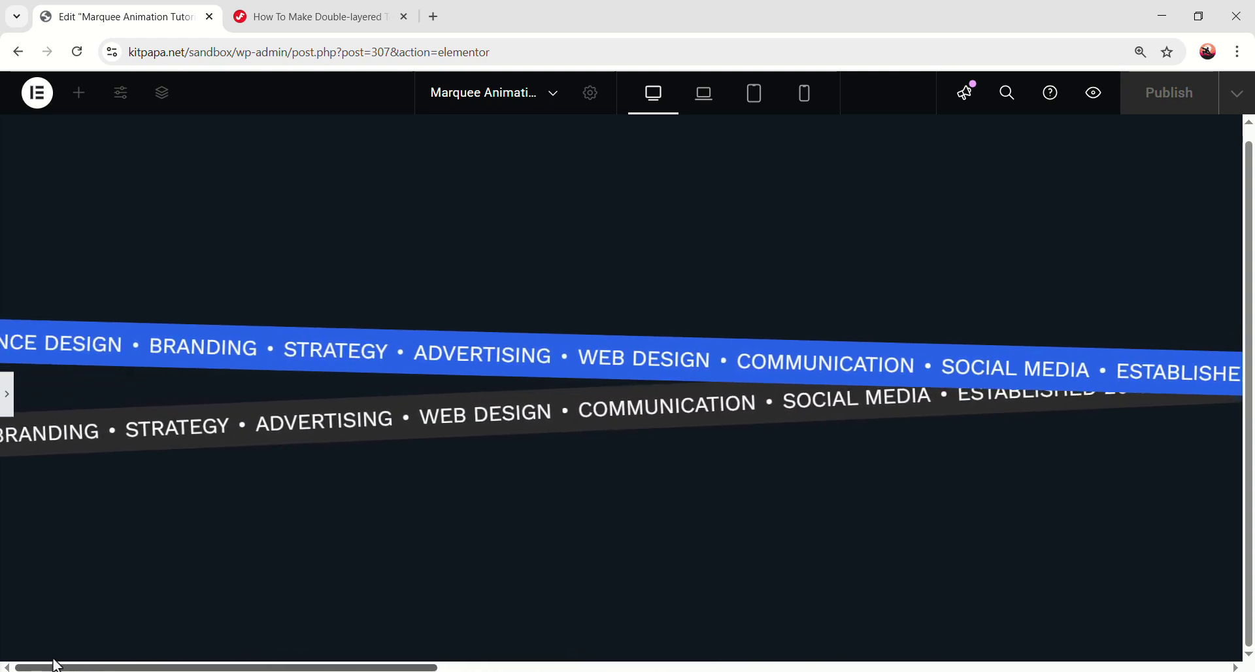
left_click(8, 396)
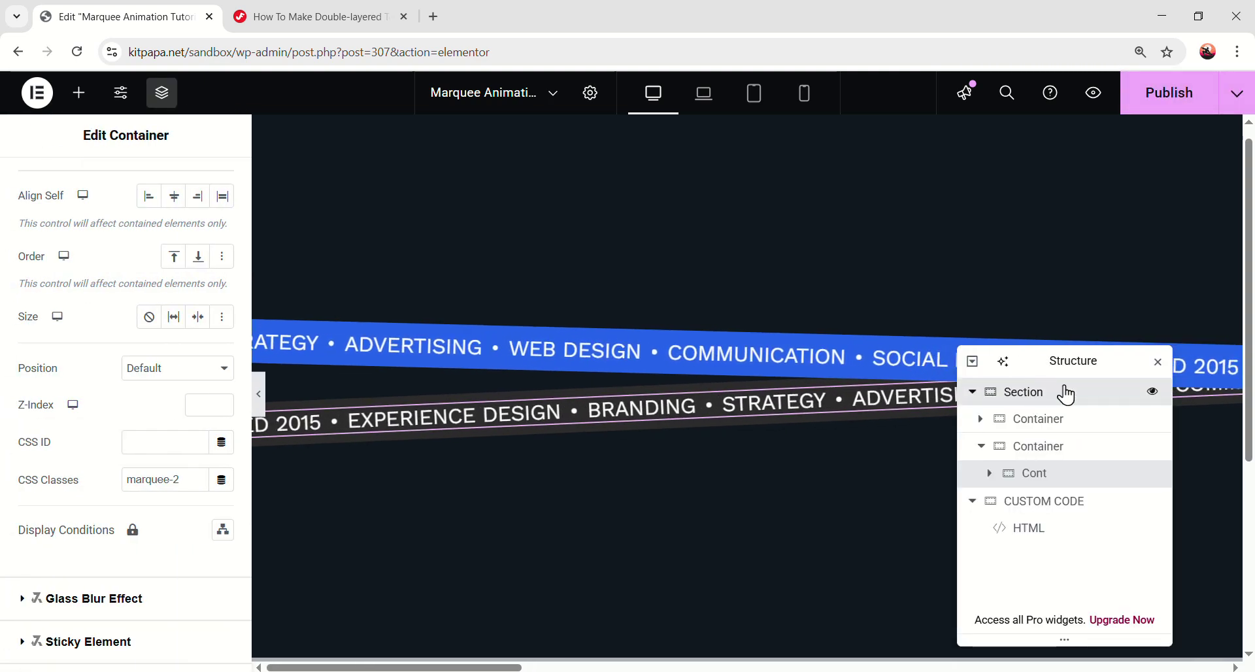
Set the overflow of the outer Section container to Hidden
left_click(1067, 395)
left_click(47, 204)
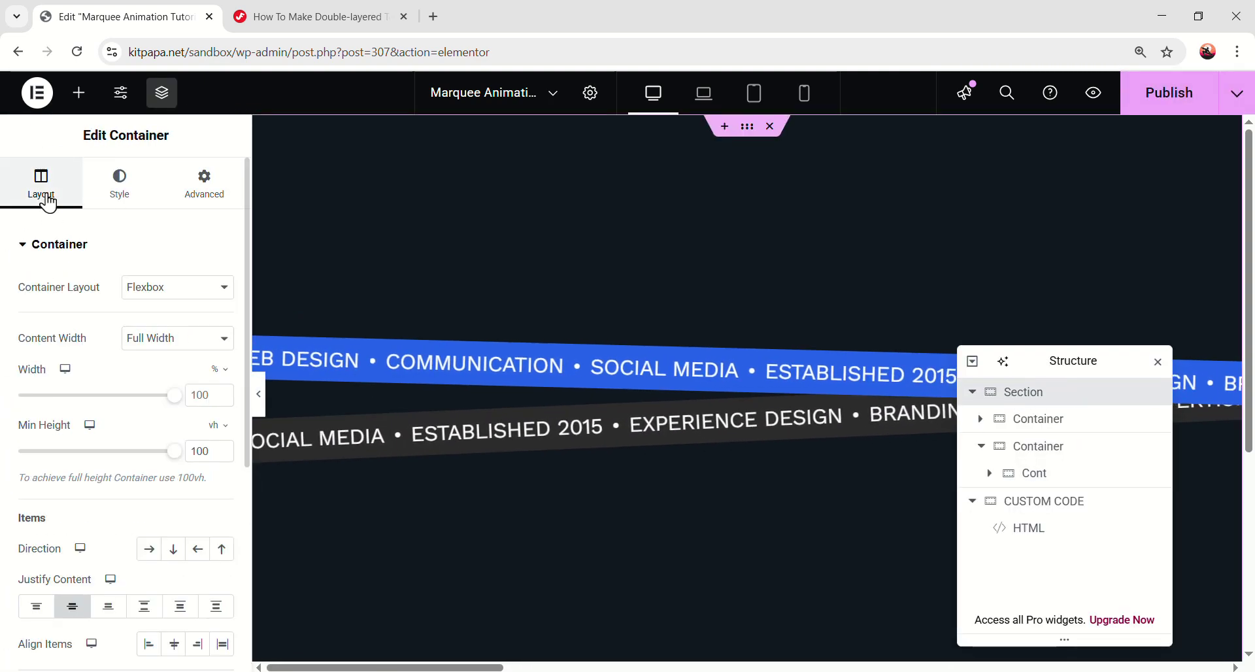
scroll(95, 422, "down", 5)
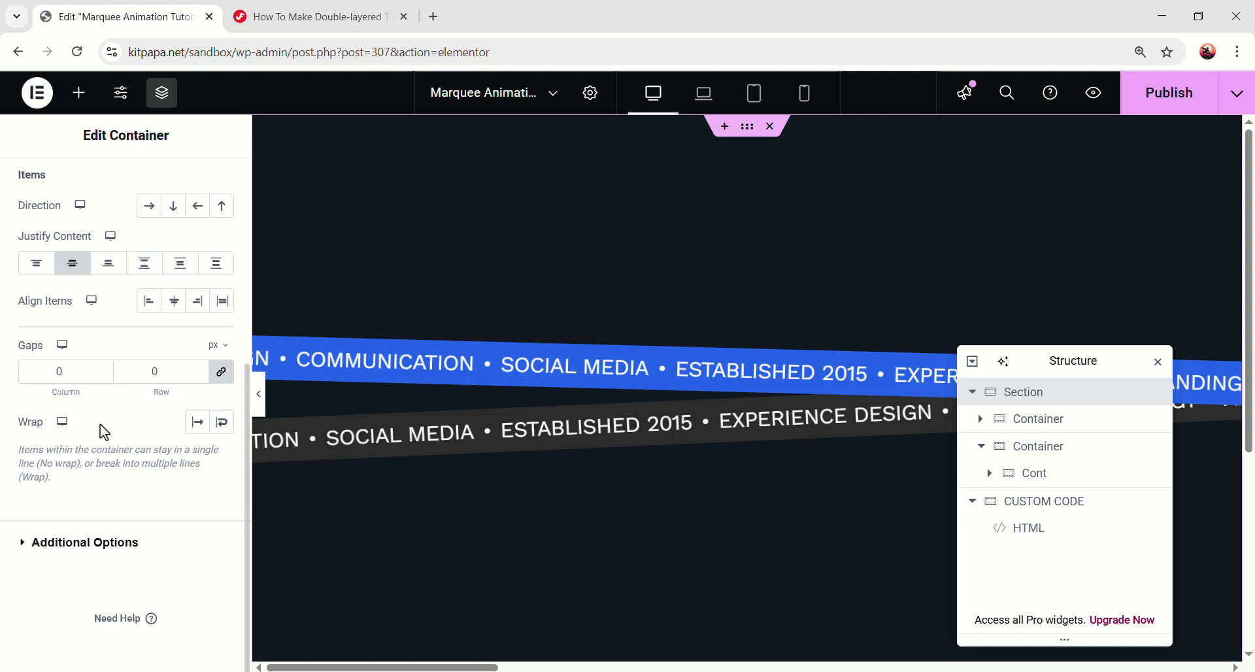
left_click(119, 556)
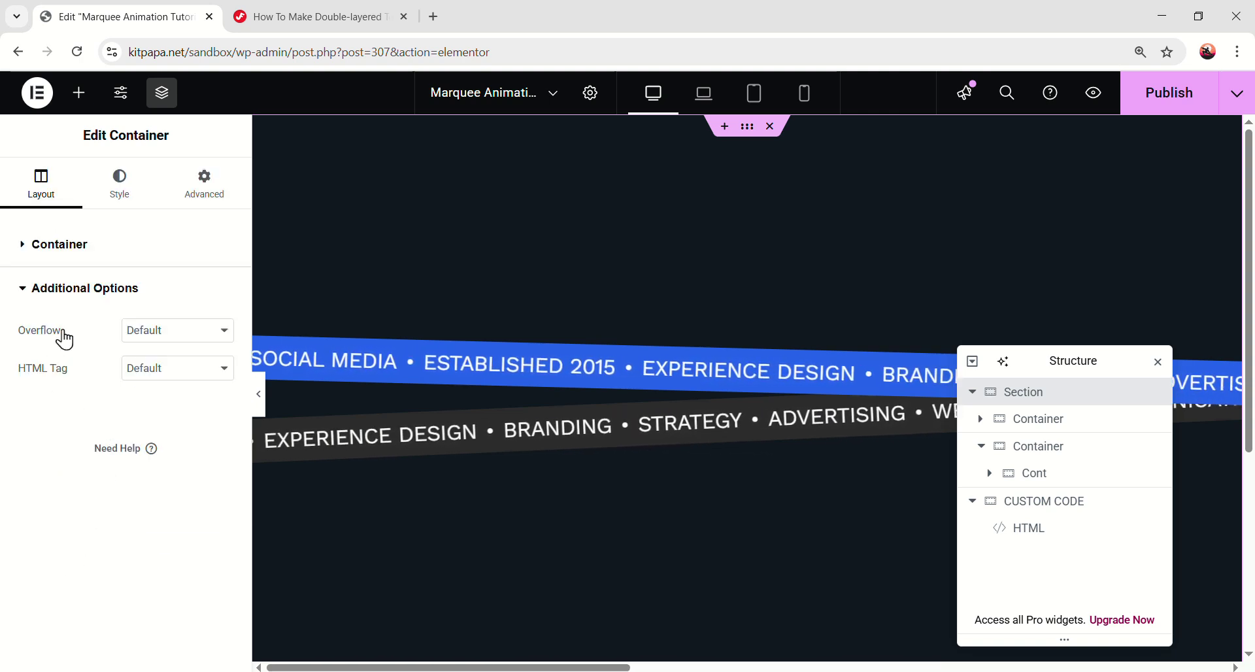
left_click(149, 335)
left_click(164, 371)
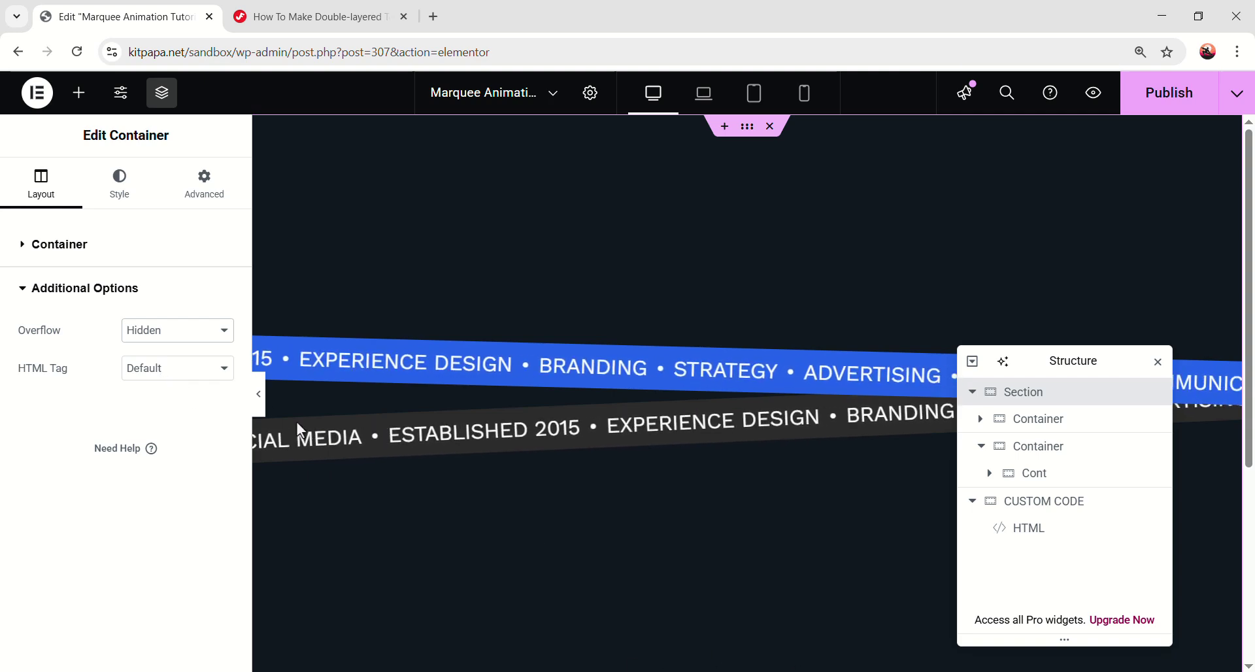
Preview the marquee section at full width and compare it in the laptop, tablet and desktop views
left_click(259, 393)
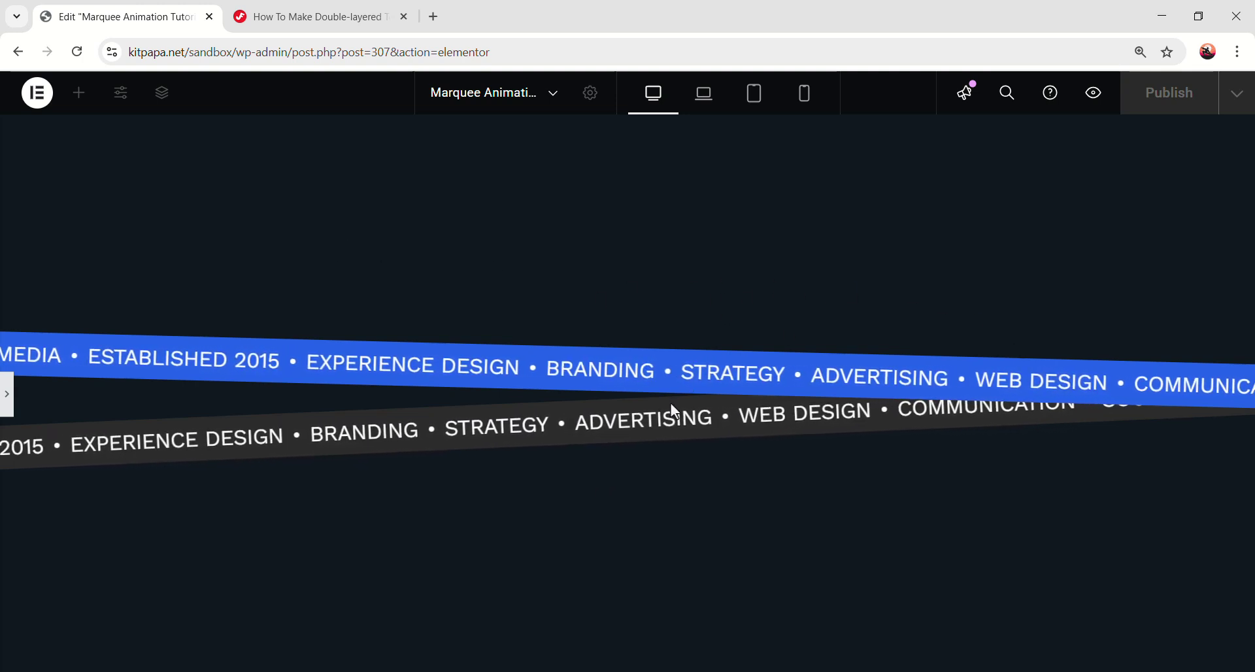
left_click(705, 108)
left_click(752, 105)
left_click(665, 96)
left_click(6, 394)
Set the Section container's minimum height to 80 vh for laptop and 60 vh for tablet
left_click(708, 99)
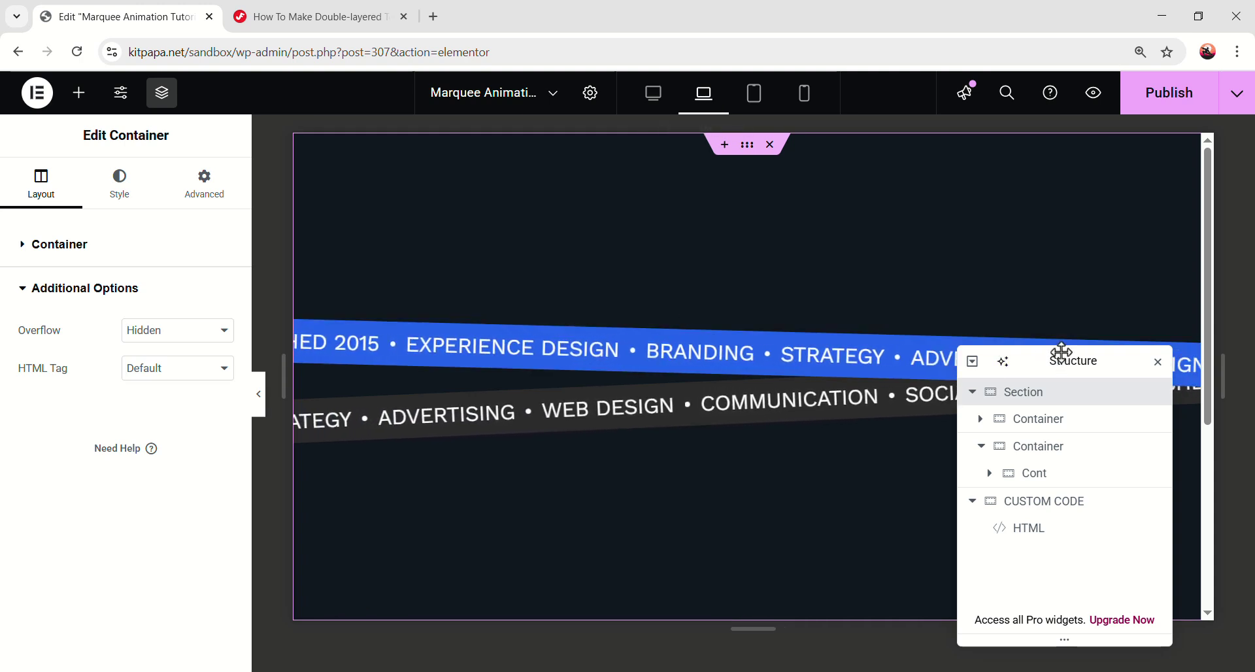
left_click_drag(1062, 339, 1093, 231)
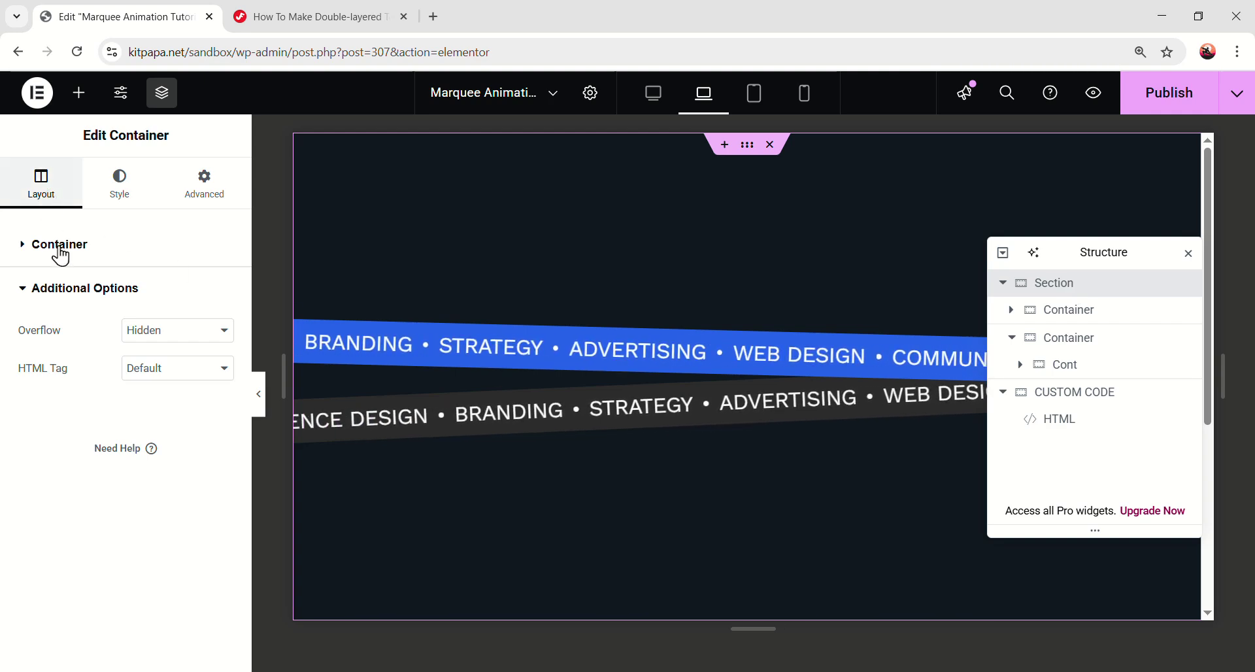
left_click(115, 257)
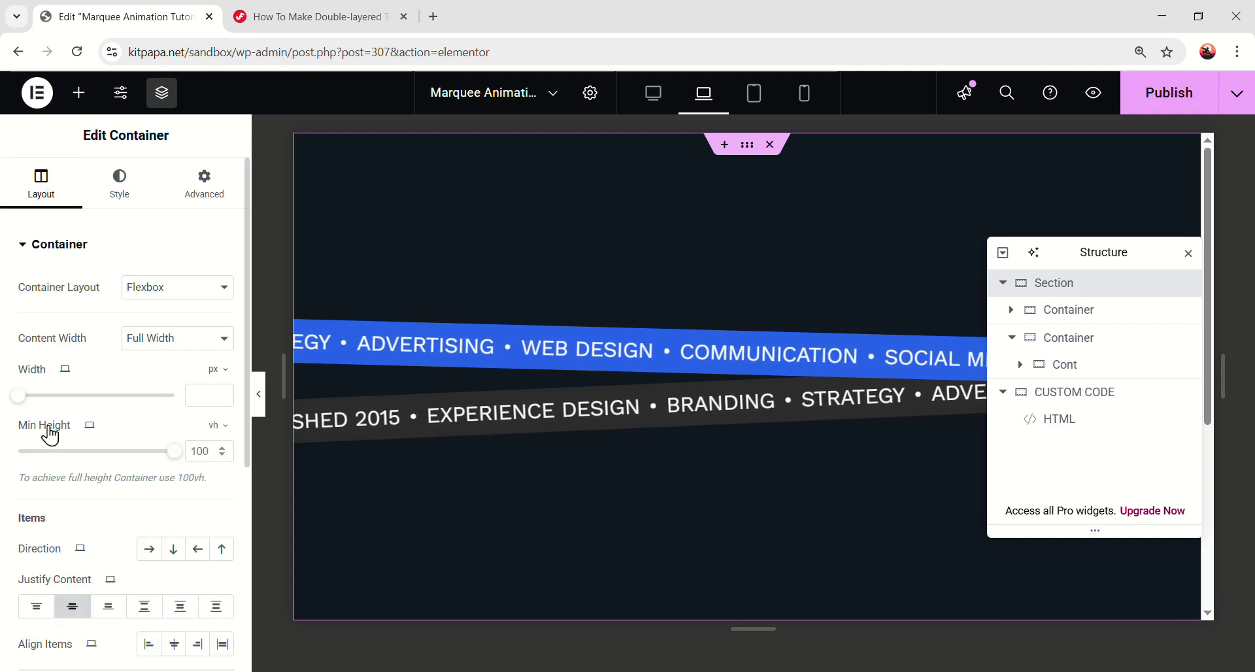
left_click_drag(173, 462, 143, 452)
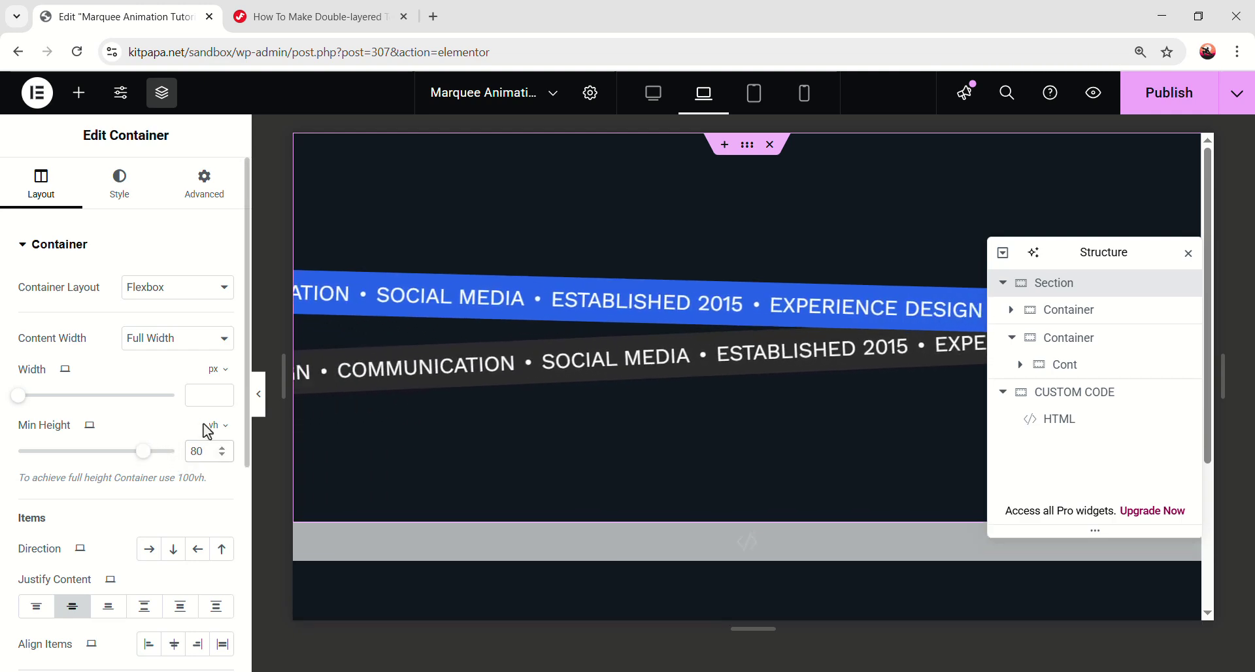
left_click(751, 108)
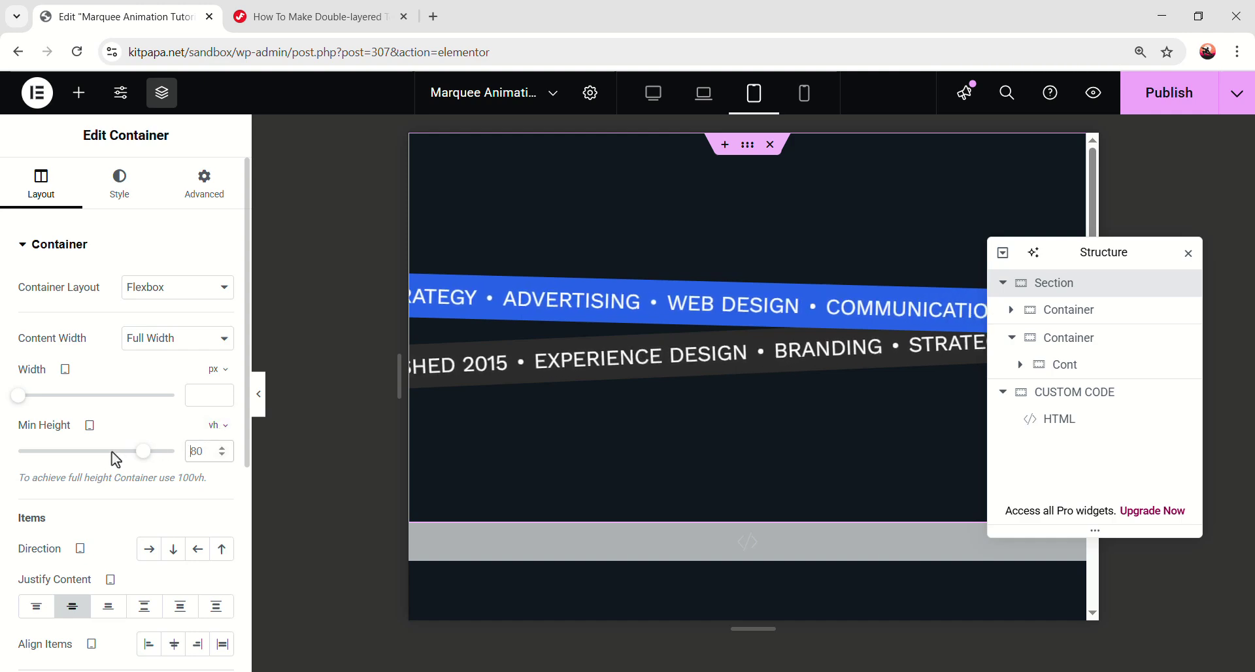
left_click_drag(143, 451, 112, 451)
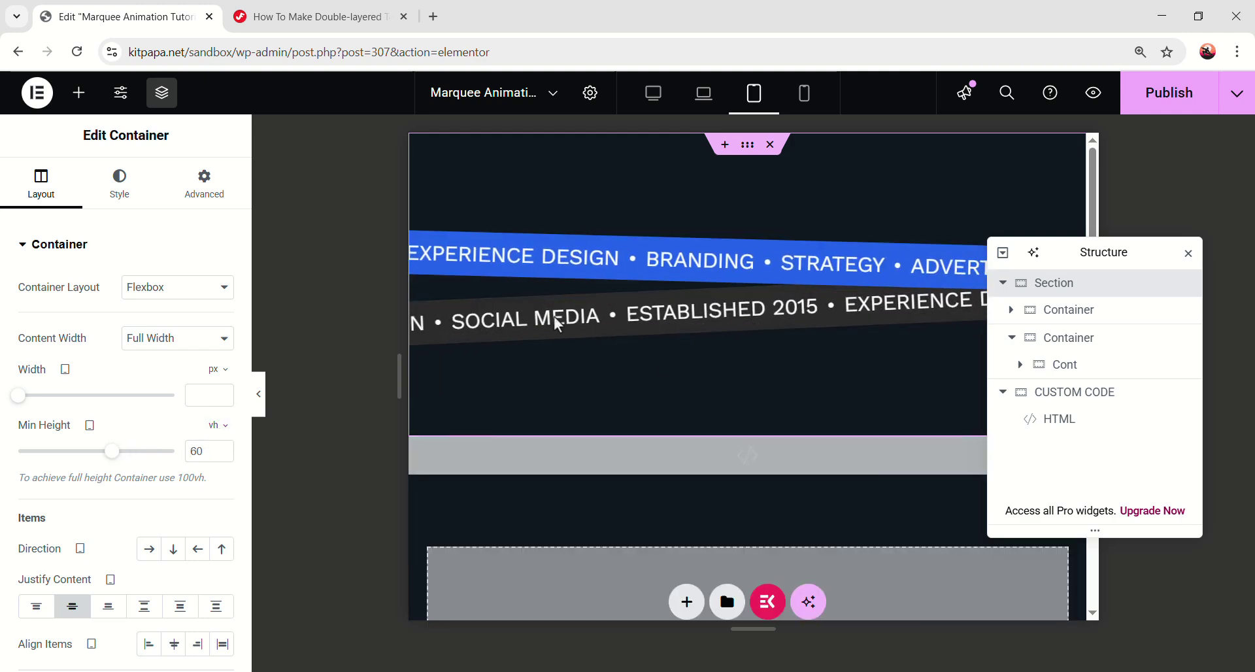
Check both banners in the mobile view and open the layout settings of the blue banner's inner container
left_click(805, 112)
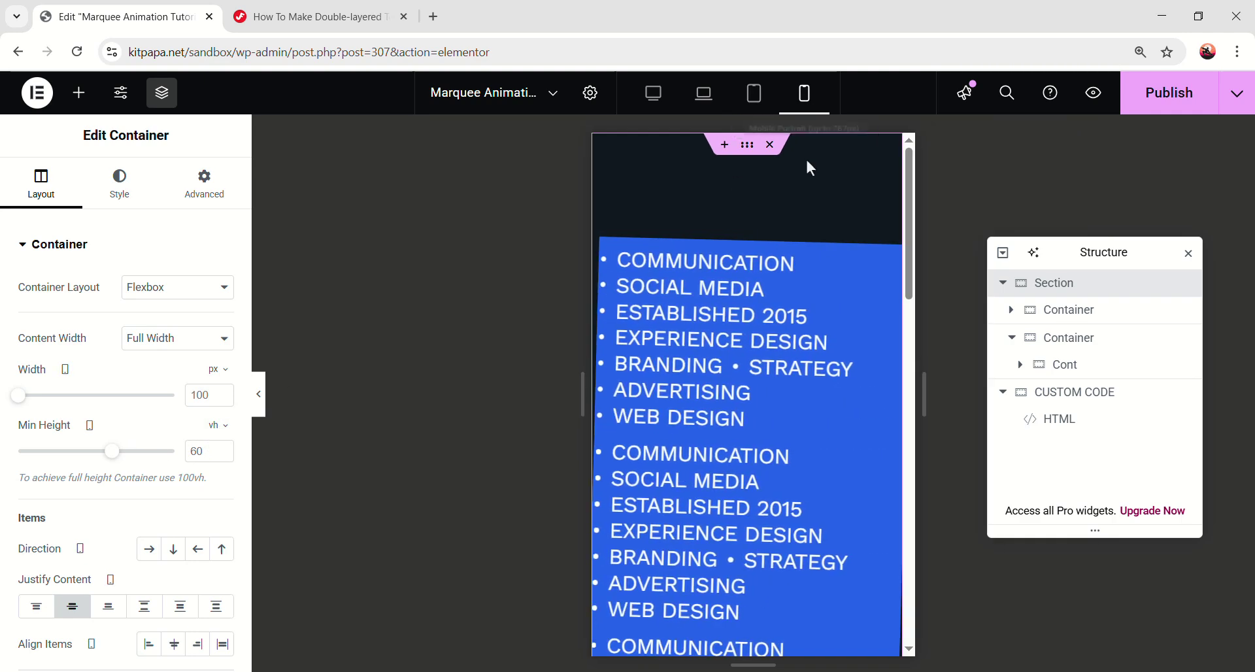
scroll(785, 418, "down", 2)
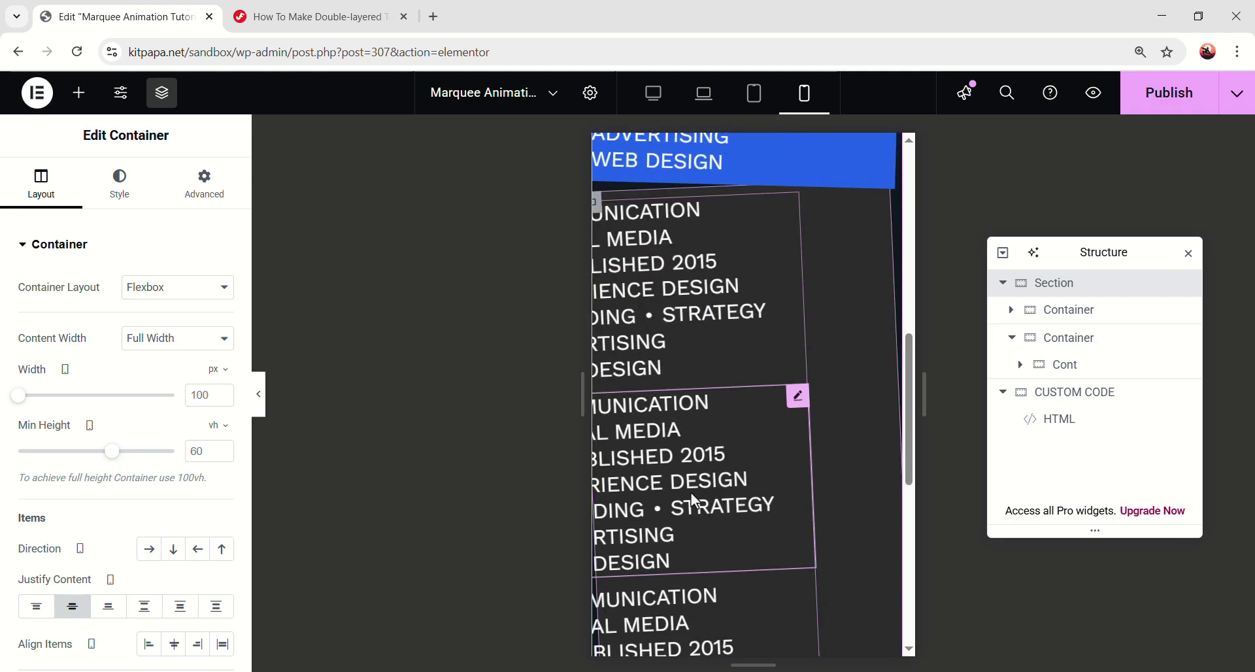
scroll(732, 311, "up", 3)
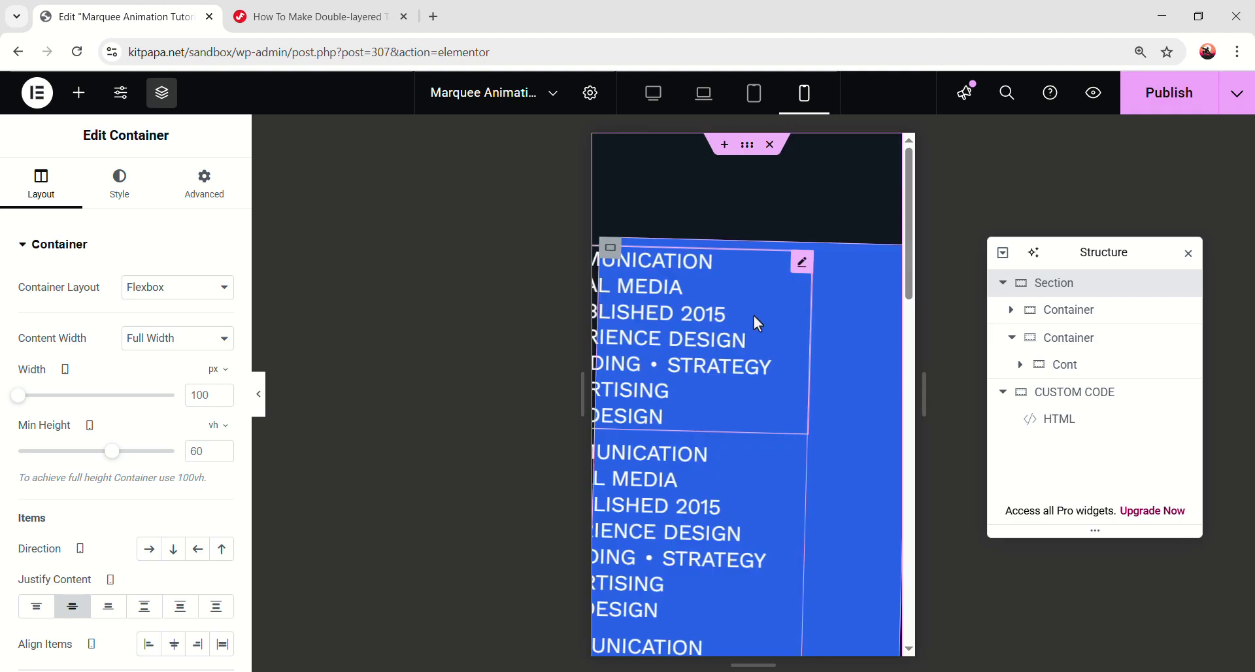
left_click(774, 363)
left_click(1012, 310)
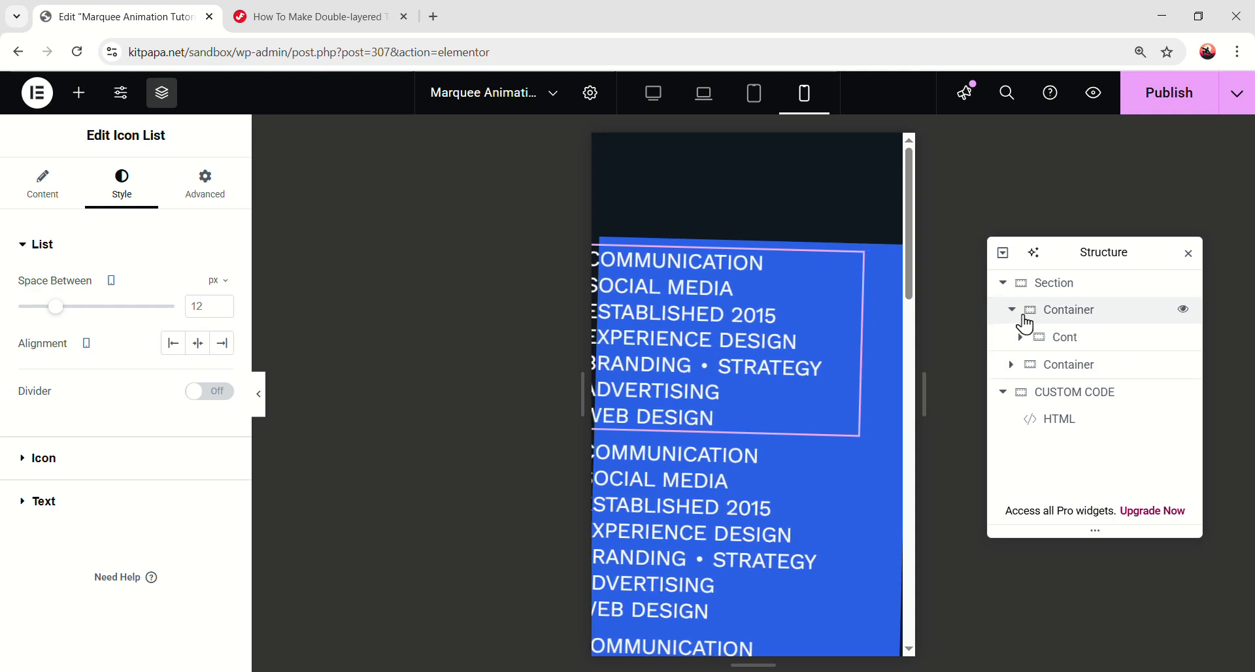
left_click(1062, 336)
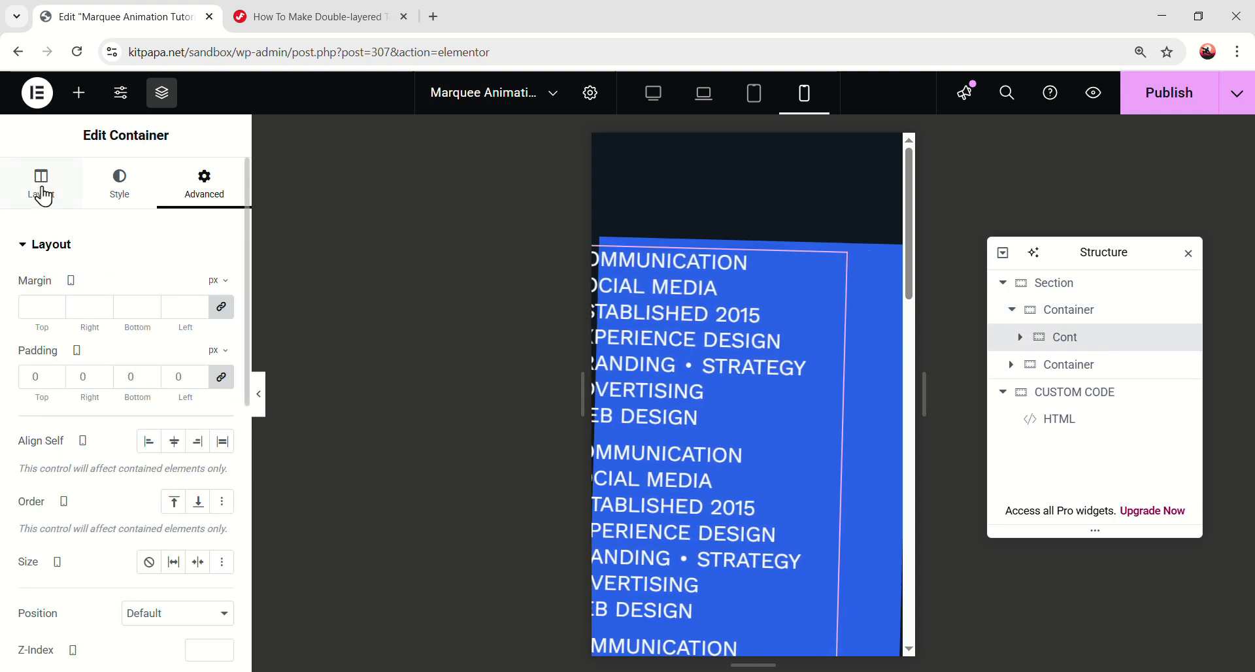
left_click(41, 189)
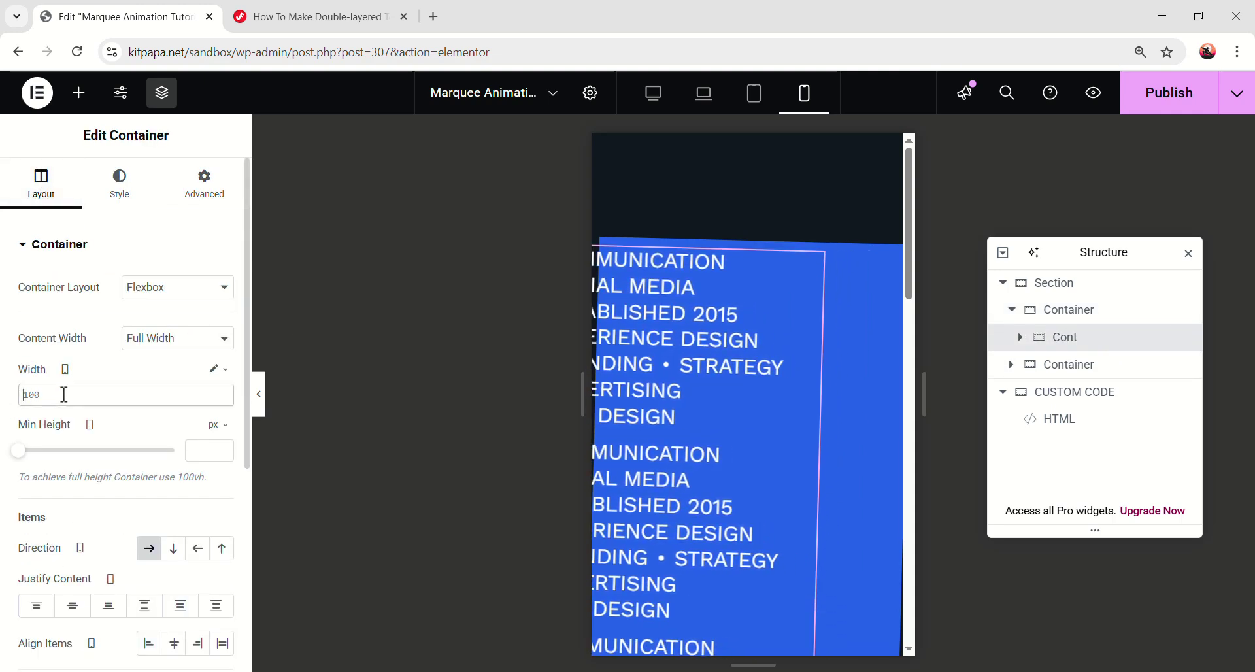
Copy the custom width max-content from the blue inner container's desktop layout and apply it as its mobile width
left_click(653, 92)
left_click(107, 393)
triple_click(71, 398)
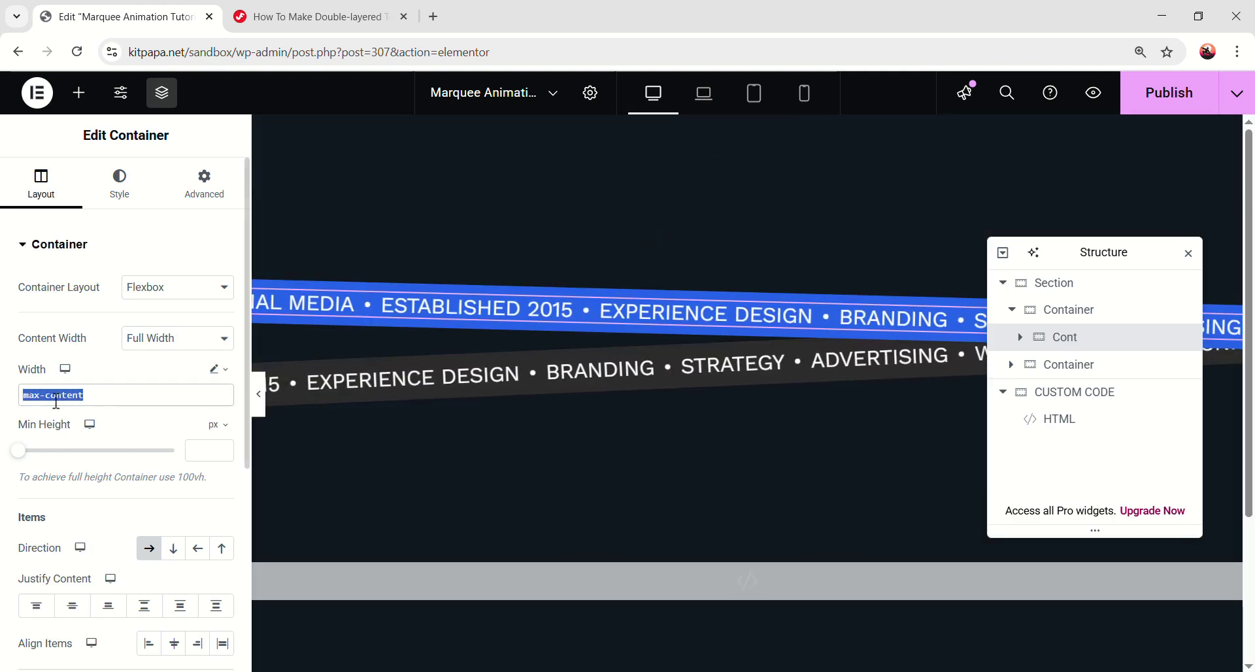
left_click(107, 395)
left_click_drag(106, 395, 19, 394)
key("ctrl+c")
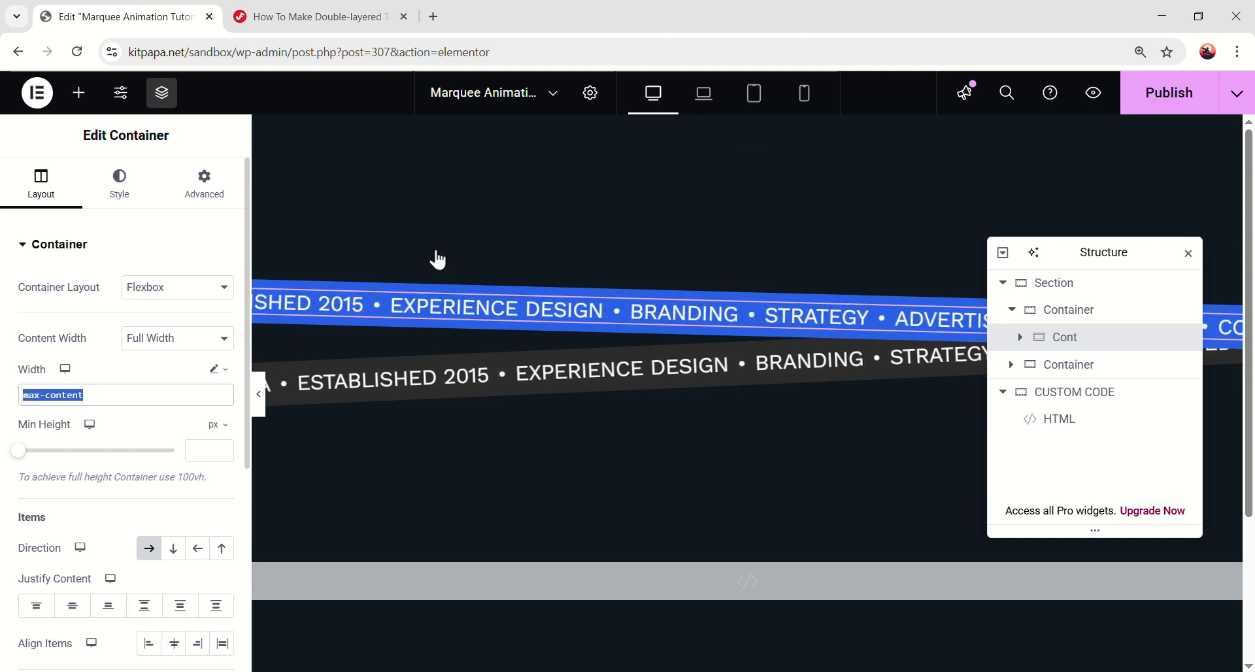
left_click(802, 93)
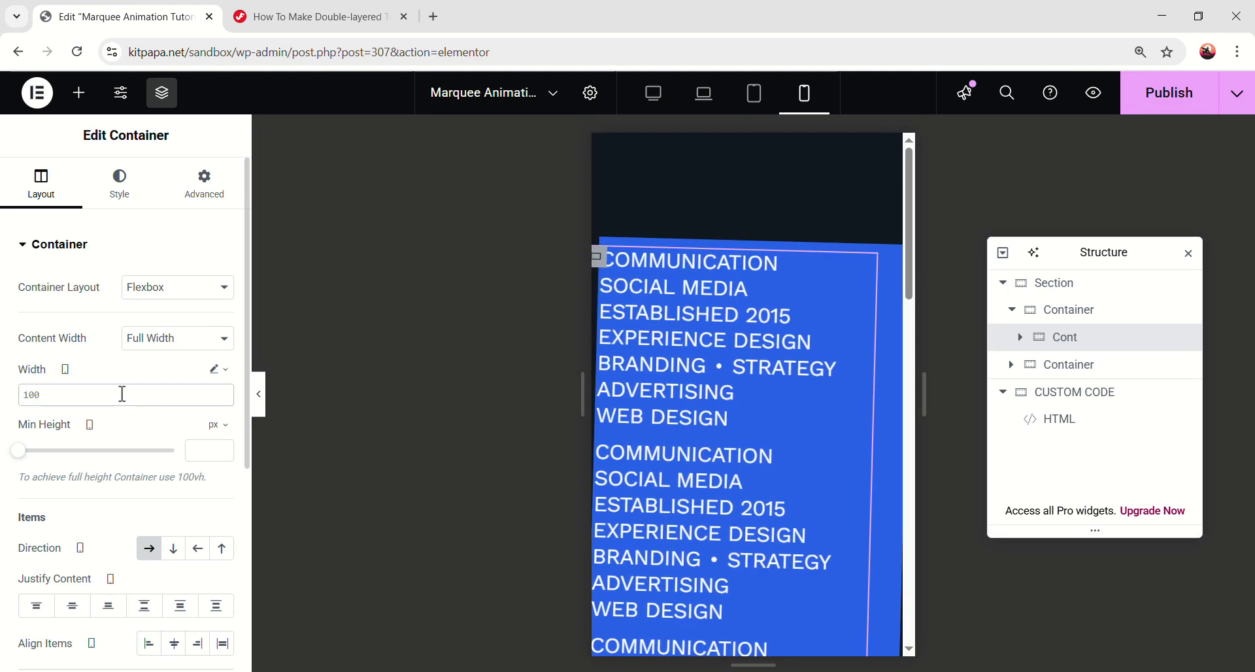
key("ctrl+v")
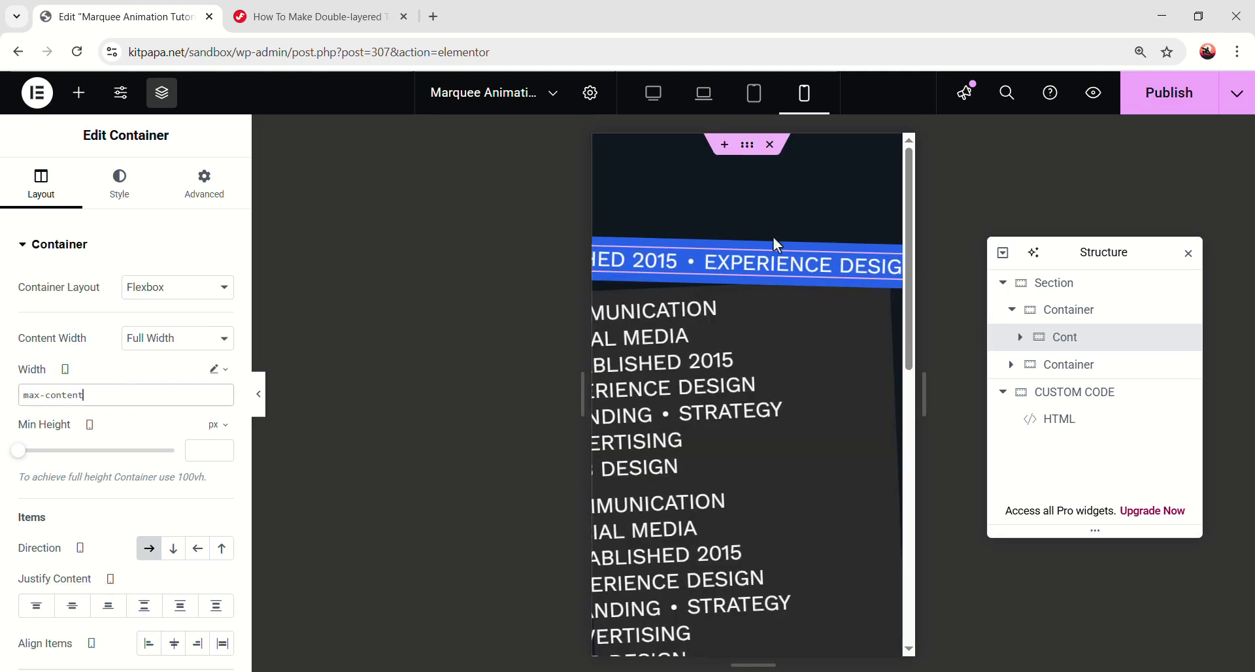
Set the mobile width of the dark banner's inner container to max-content
left_click(1011, 310)
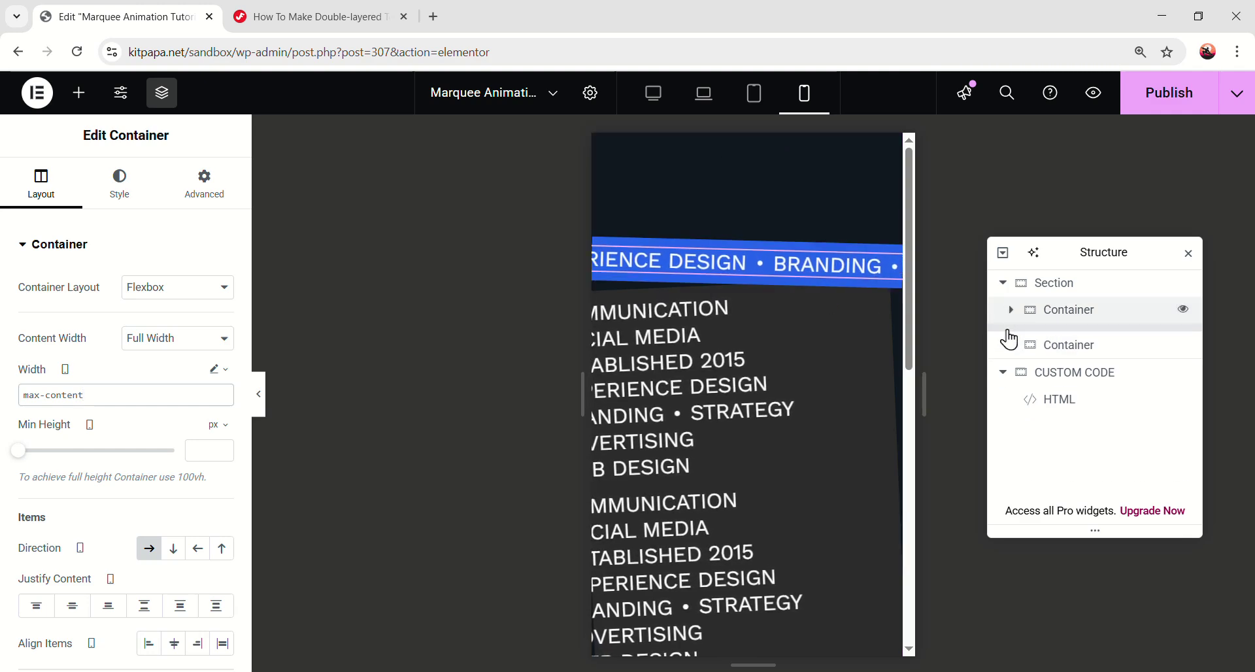
left_click(1011, 338)
left_click(1060, 364)
left_click(54, 196)
left_click(110, 394)
key("ctrl+v")
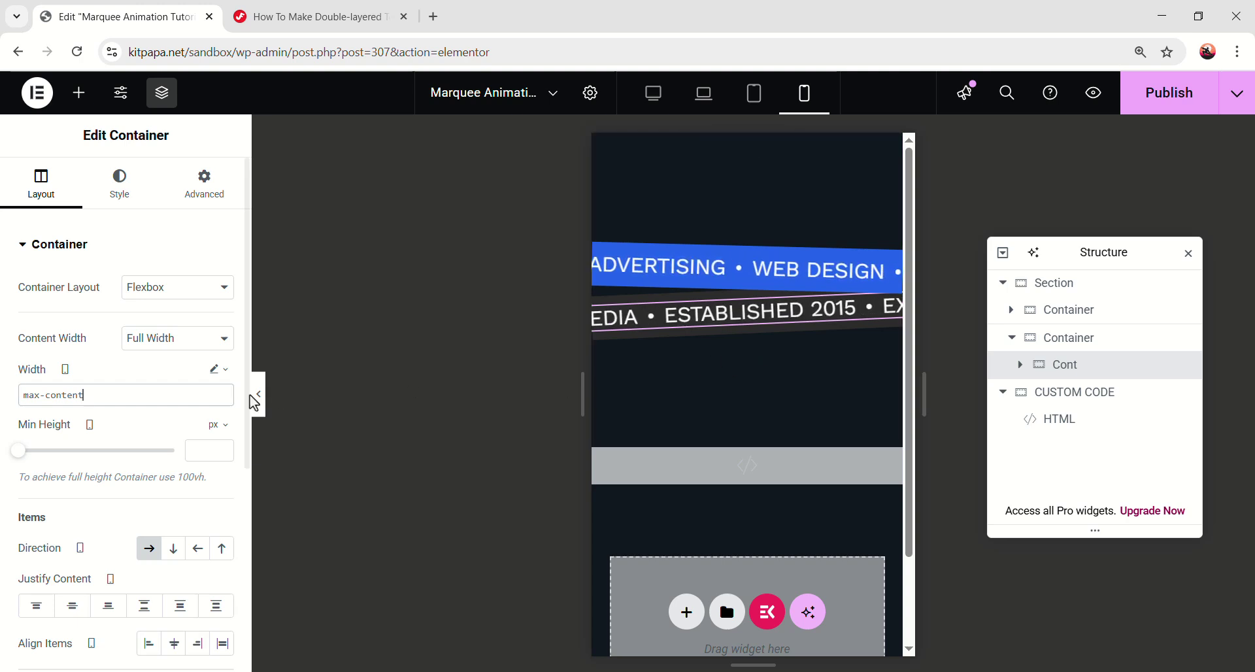
Set the Section container's mobile minimum height to 50 vh and its mobile padding to 0 on all sides
left_click(1066, 294)
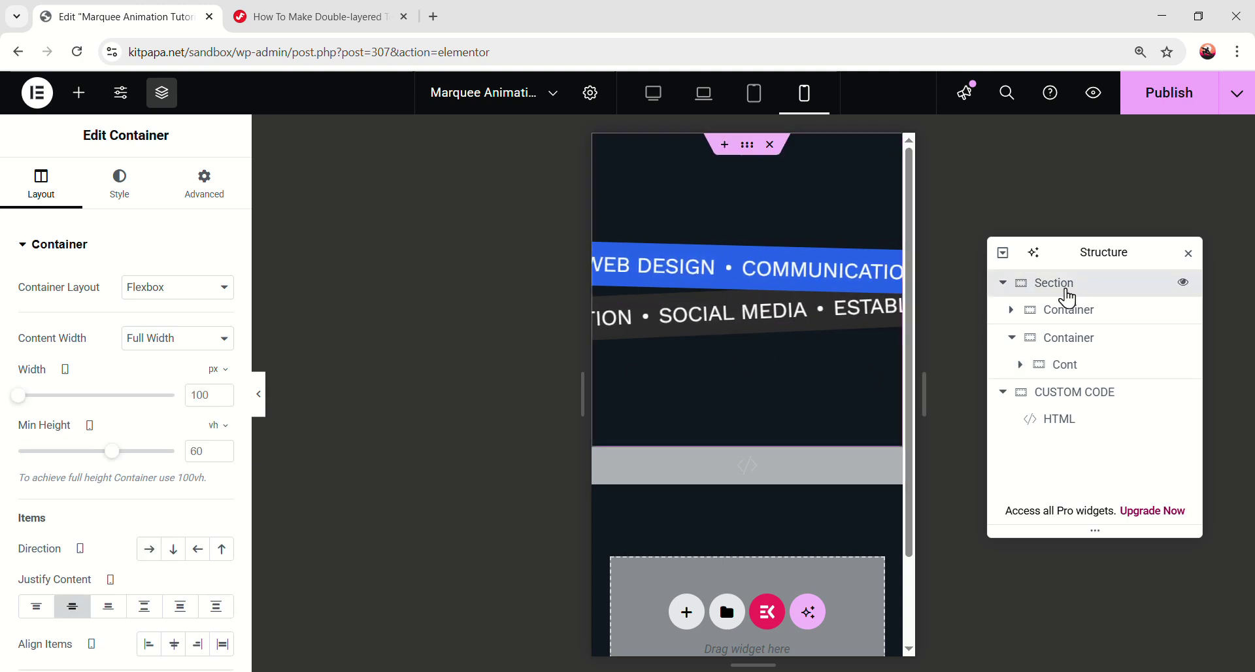
left_click_drag(113, 454, 104, 455)
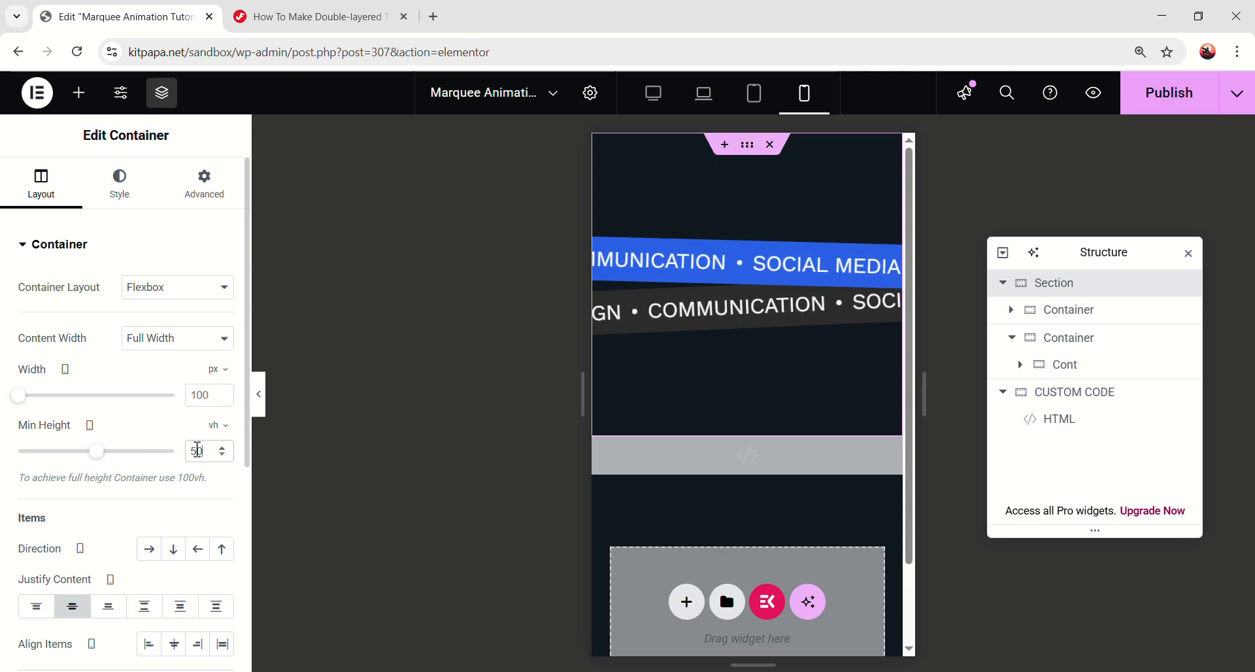
left_click(216, 203)
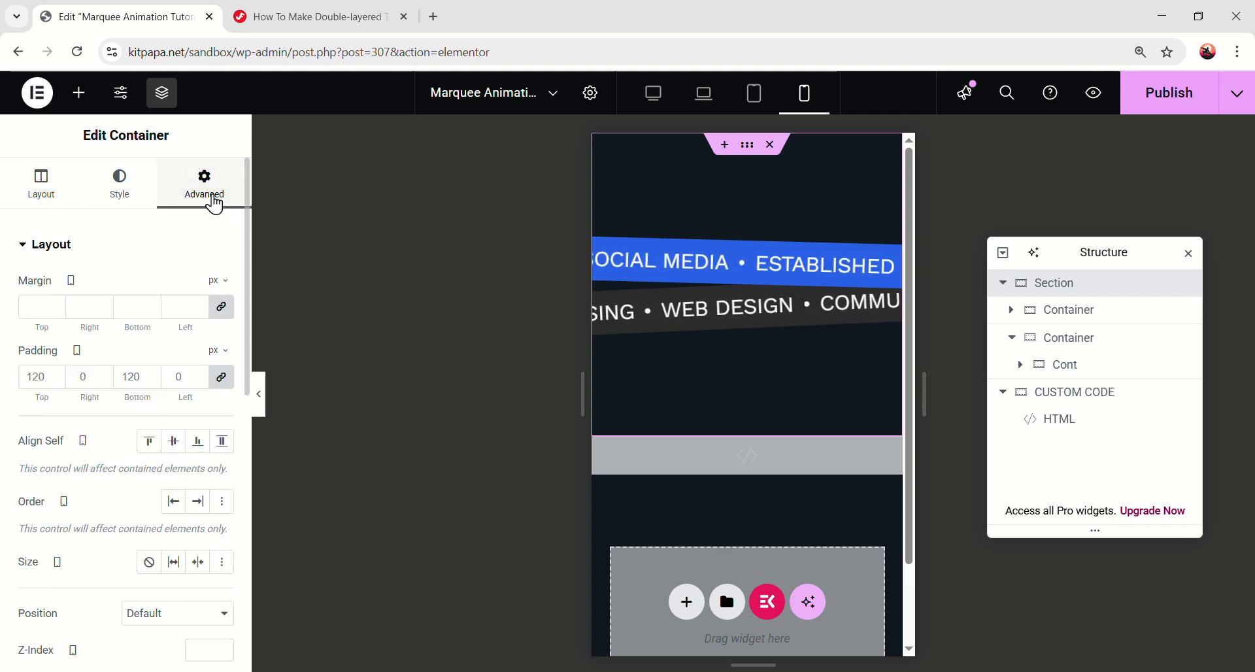
left_click(219, 378)
Preview the finished marquee without the settings panel in mobile, tablet, laptop and desktop views
left_click(259, 396)
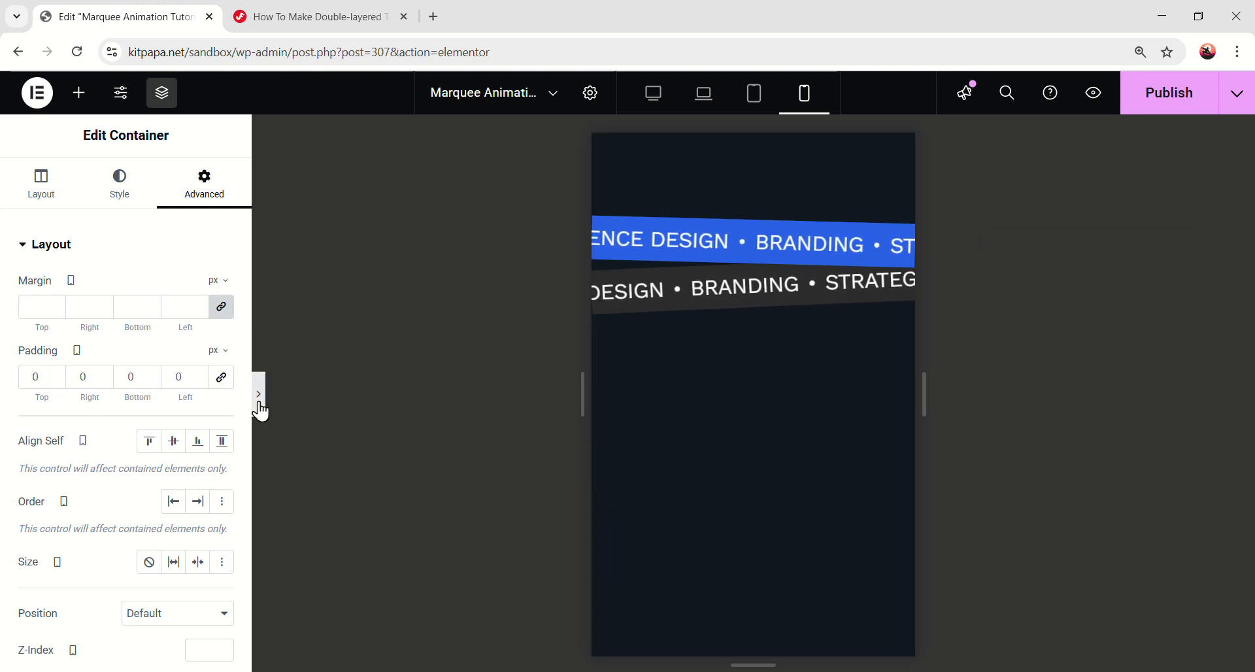
left_click(754, 95)
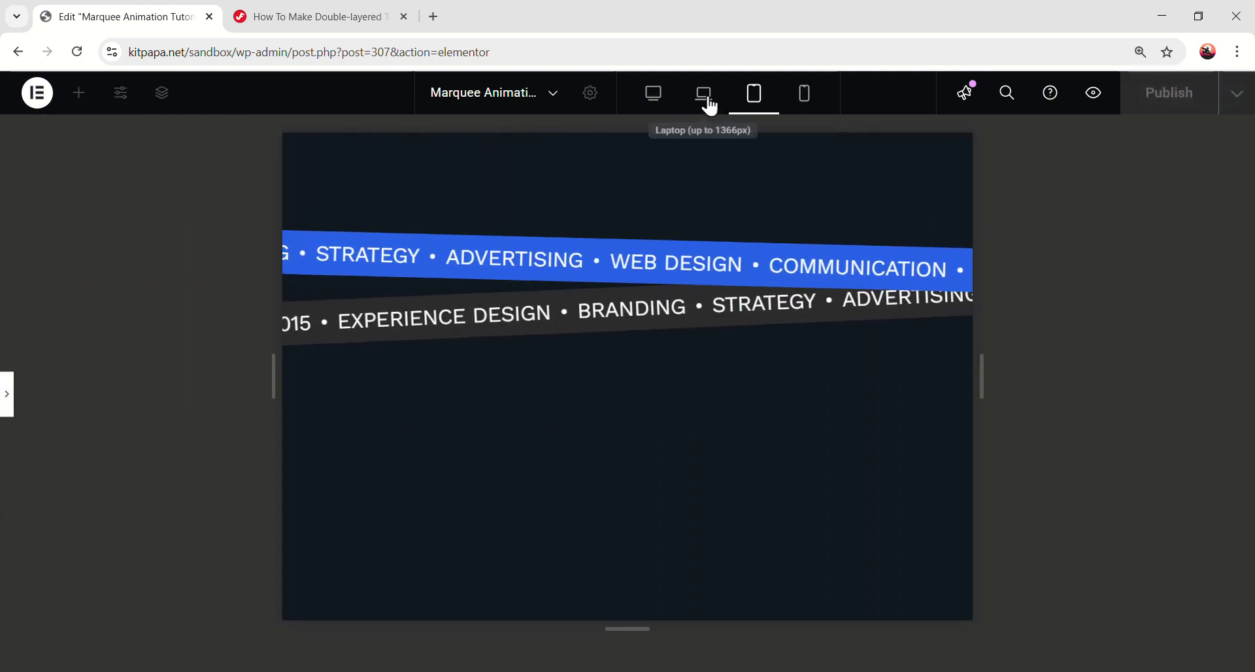
left_click(705, 98)
left_click(665, 104)
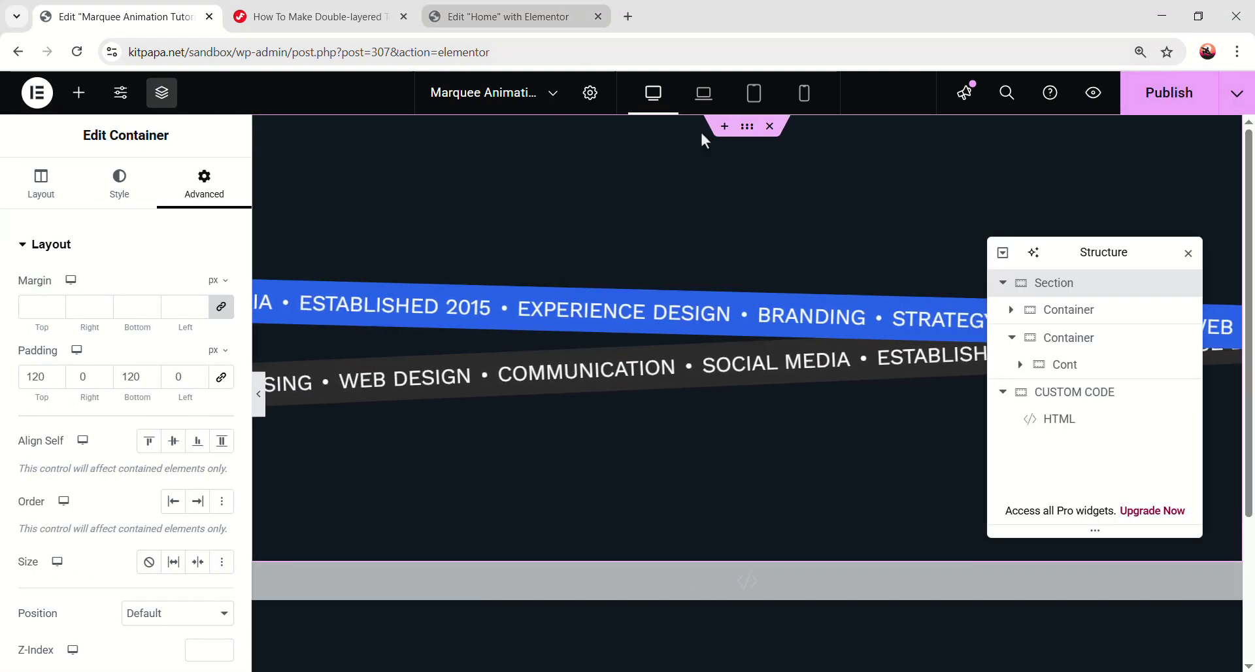
Switch to the Home page's Elementor editor and look through its sections down to the empty widget area above "Keep Your Clicks Safe Online!"
key("ctrl+Tab")
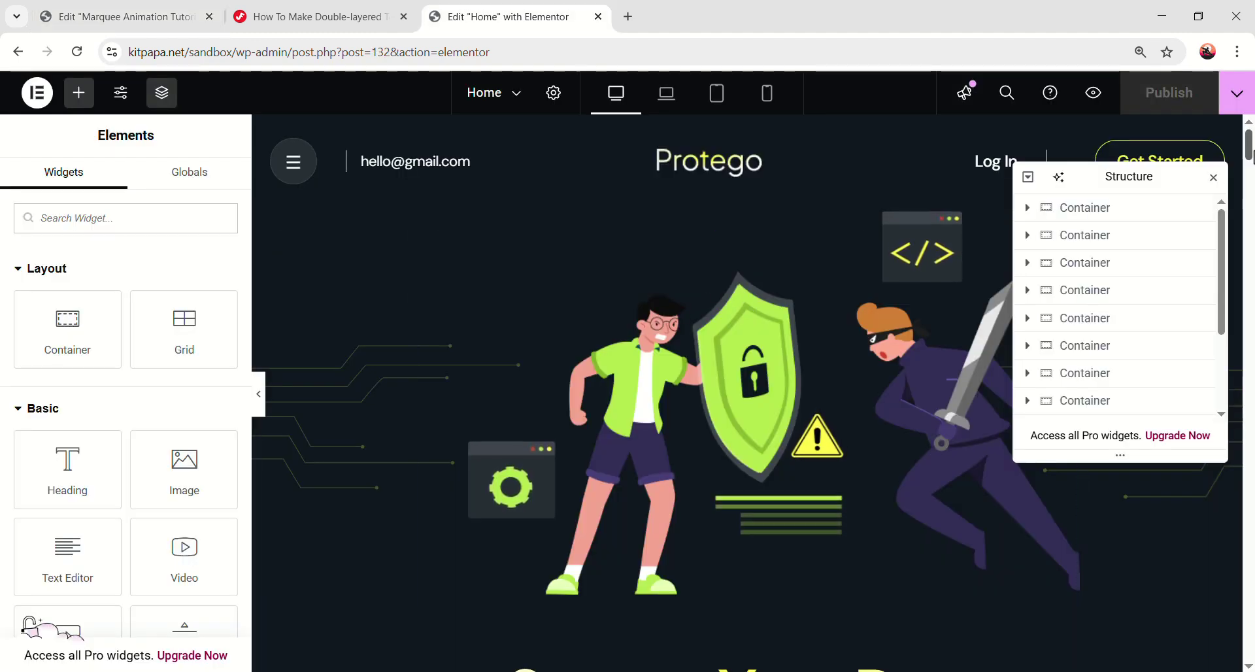
left_click_drag(1250, 157, 1249, 353)
scroll(770, 395, "up", 1)
scroll(768, 381, "down", 1)
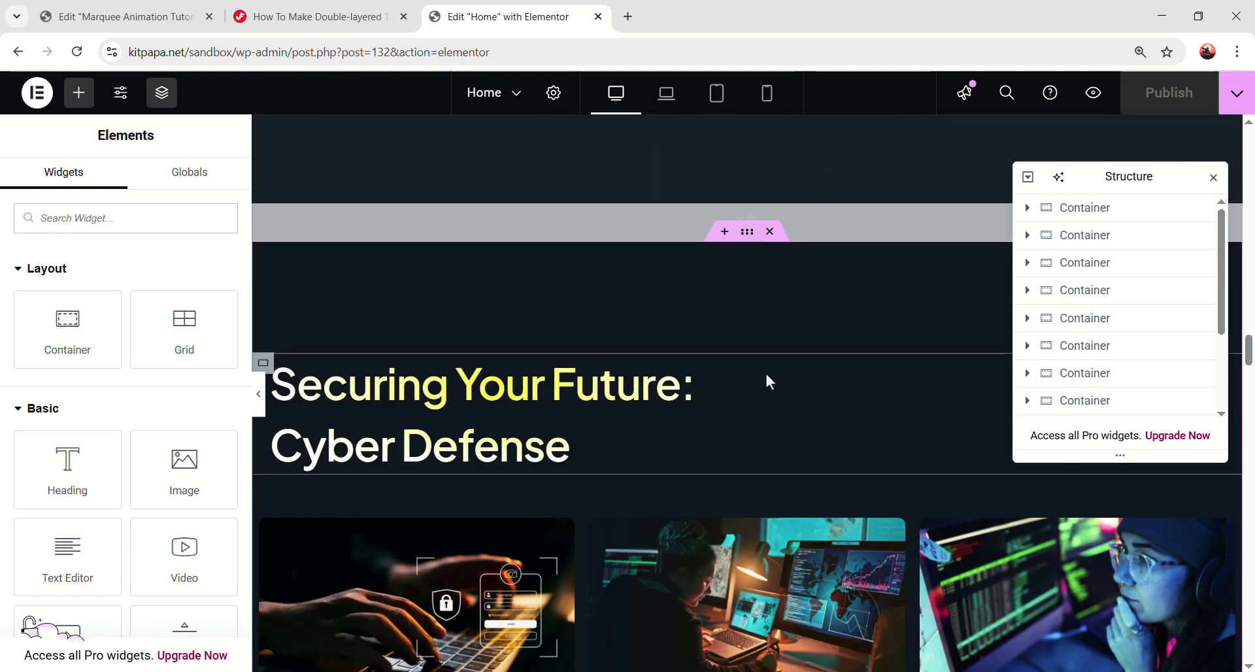
scroll(768, 381, "down", 12)
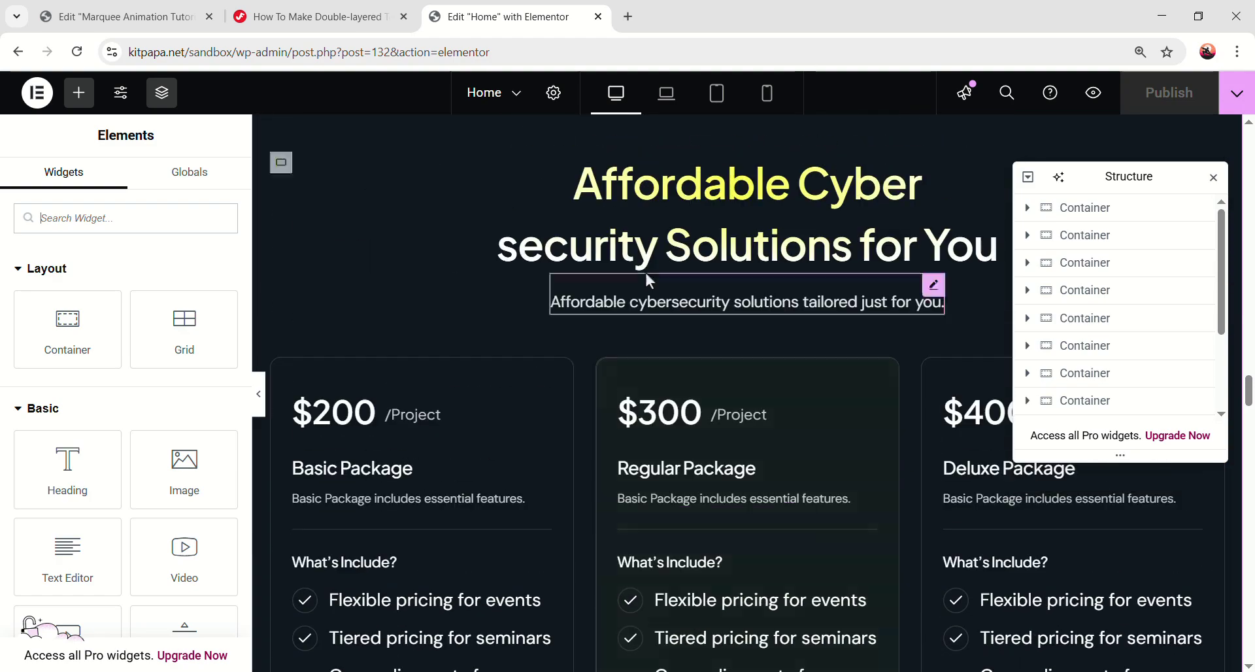
scroll(647, 280, "down", 15)
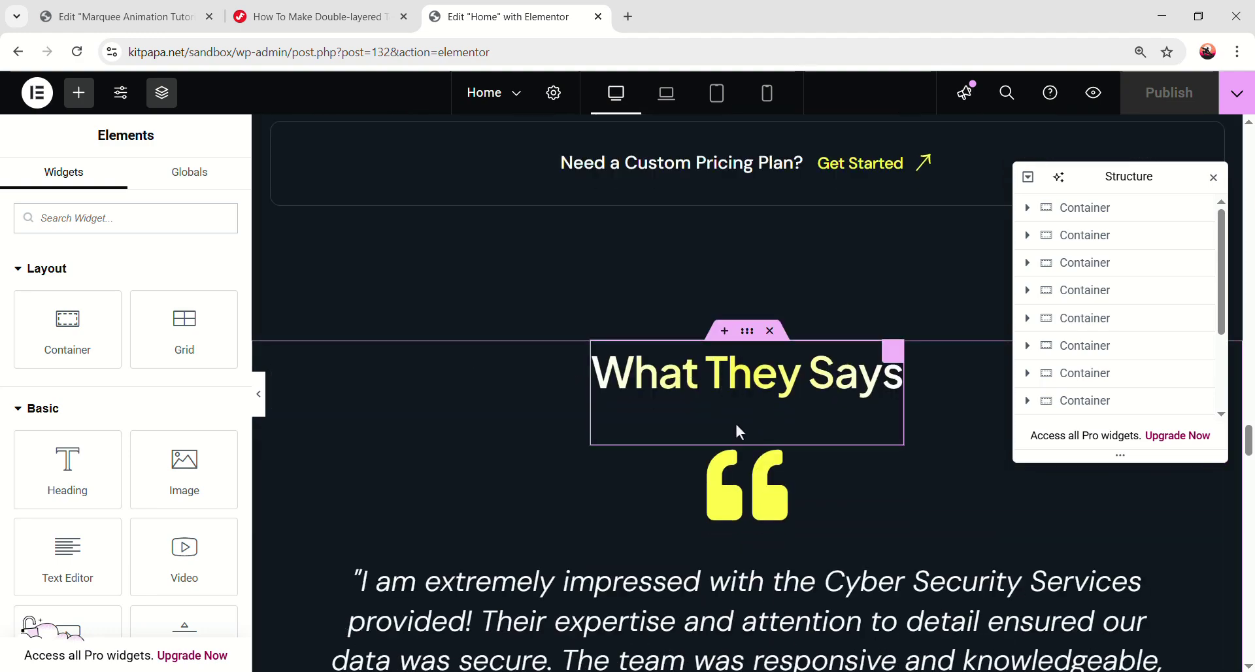
scroll(720, 504, "down", 7)
left_click(913, 382)
scroll(791, 367, "down", 20)
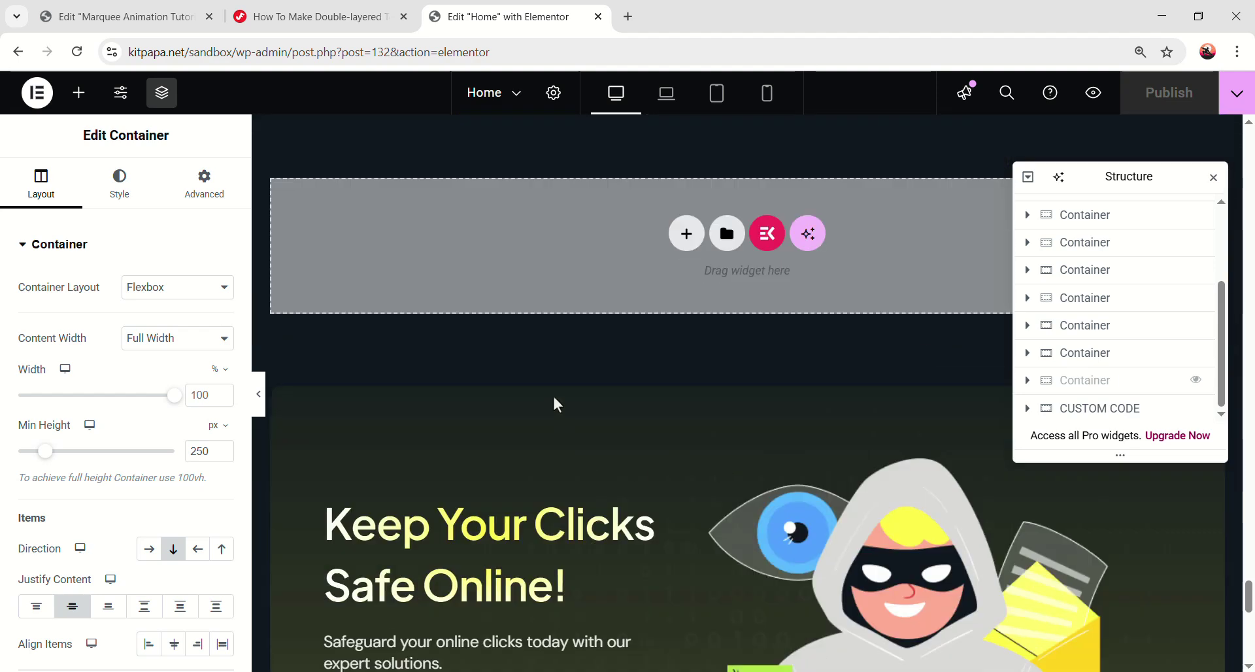
scroll(580, 366, "up", 2)
scroll(604, 340, "up", 2)
scroll(575, 360, "down", 1)
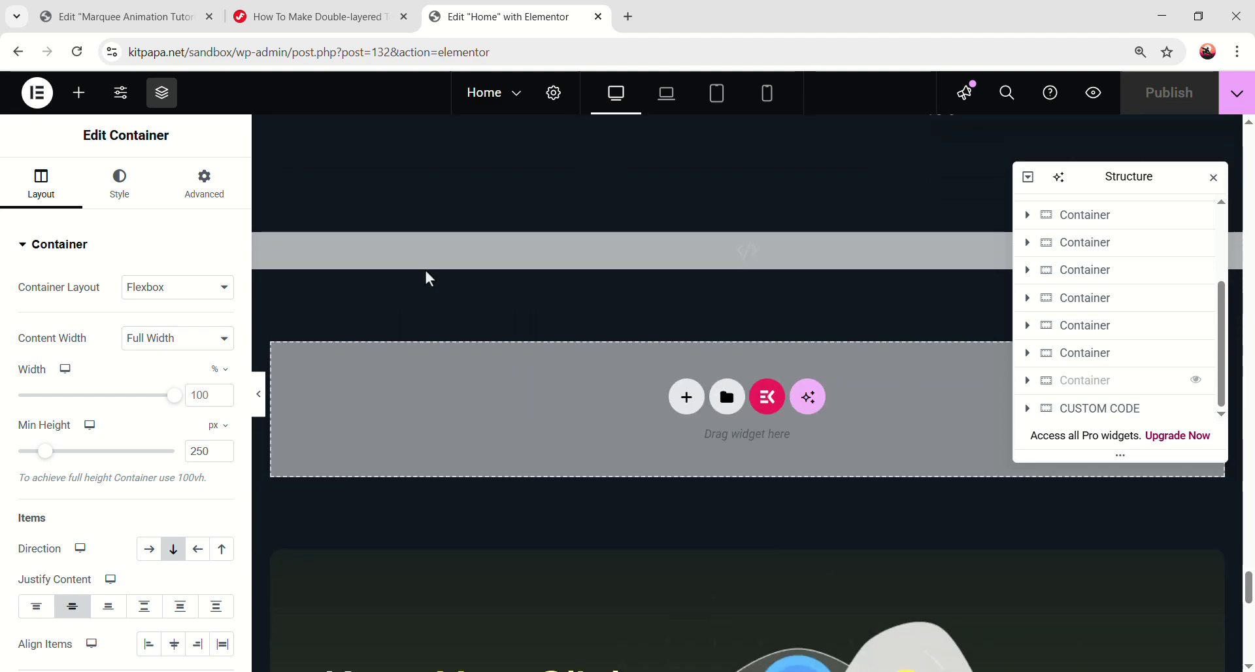
Copy the marquee Section from the Marquee Animation page and paste it into the Home page below the CUSTOM CODE container
left_click(159, 18)
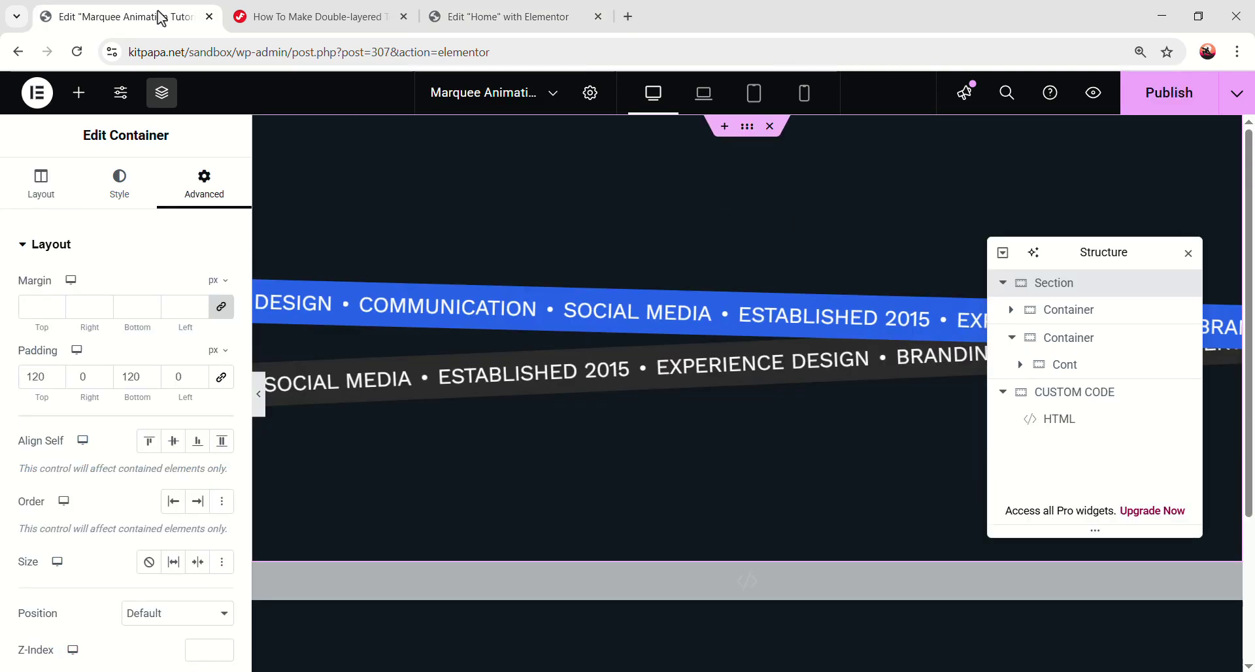
right_click(1062, 284)
left_click(536, 127)
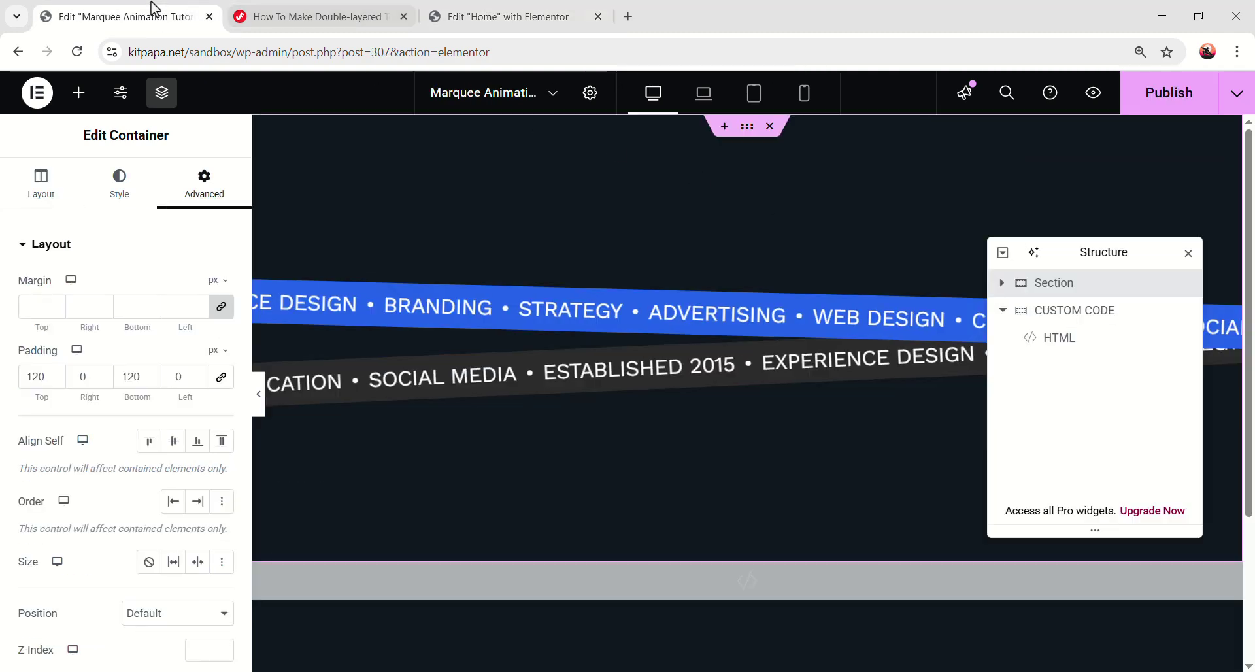
left_click(499, 16)
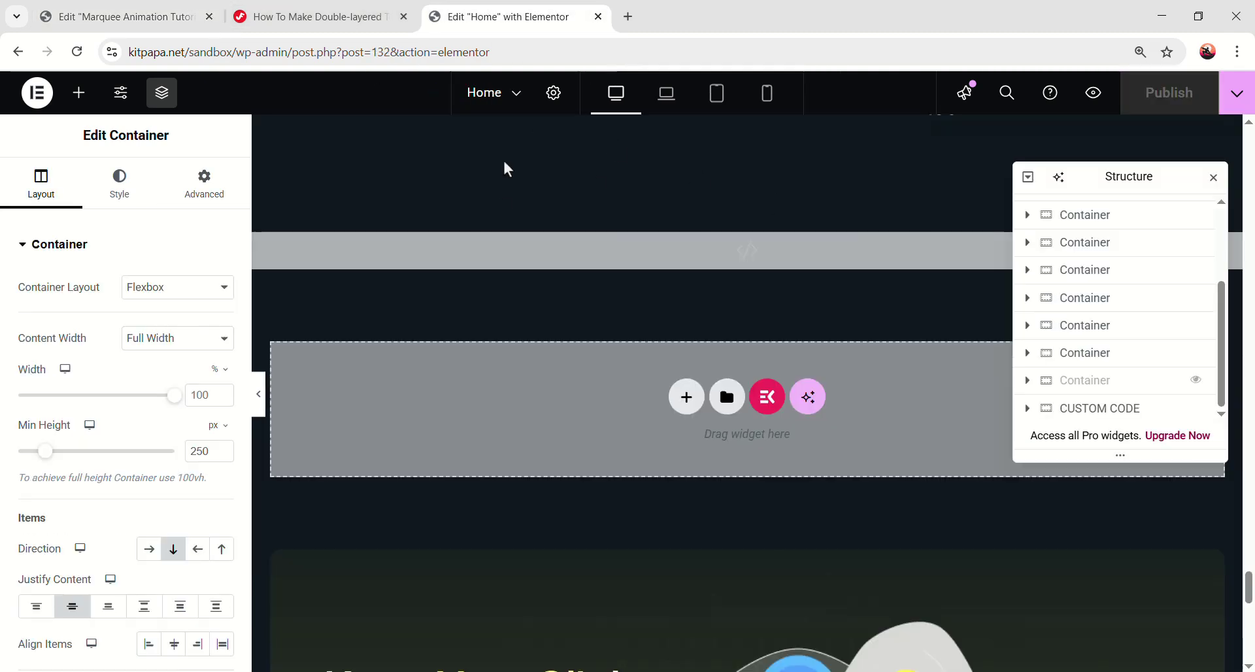
right_click(463, 386)
left_click(495, 407)
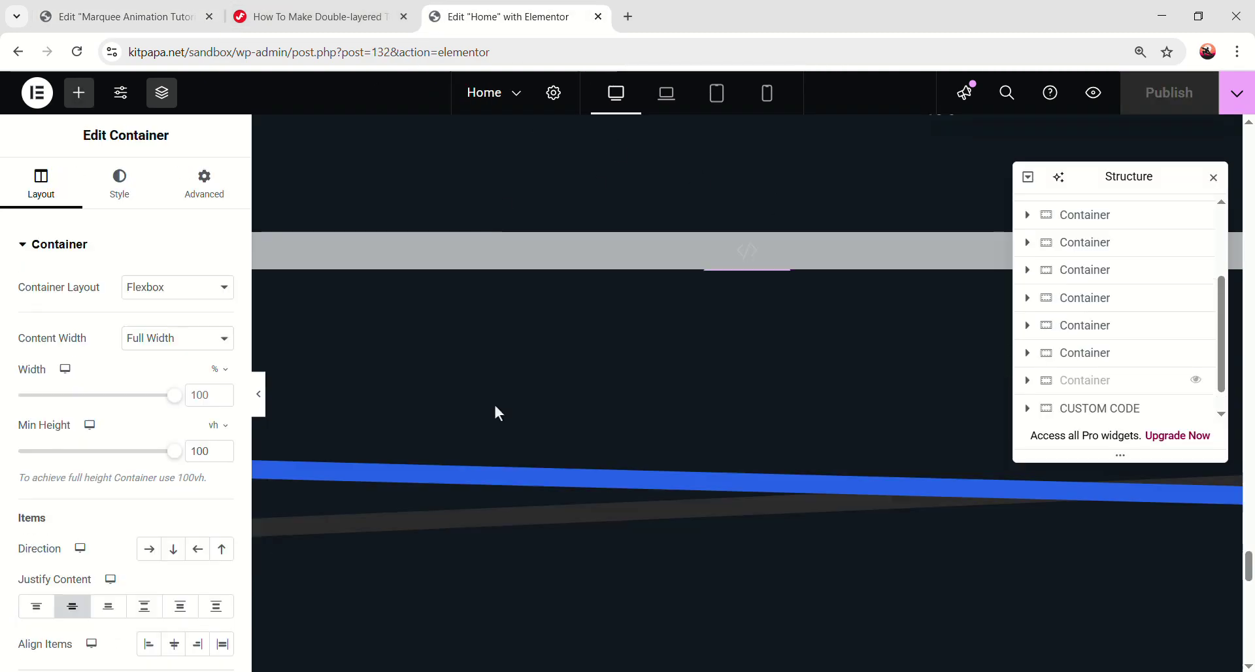
scroll(693, 412, "down", 1)
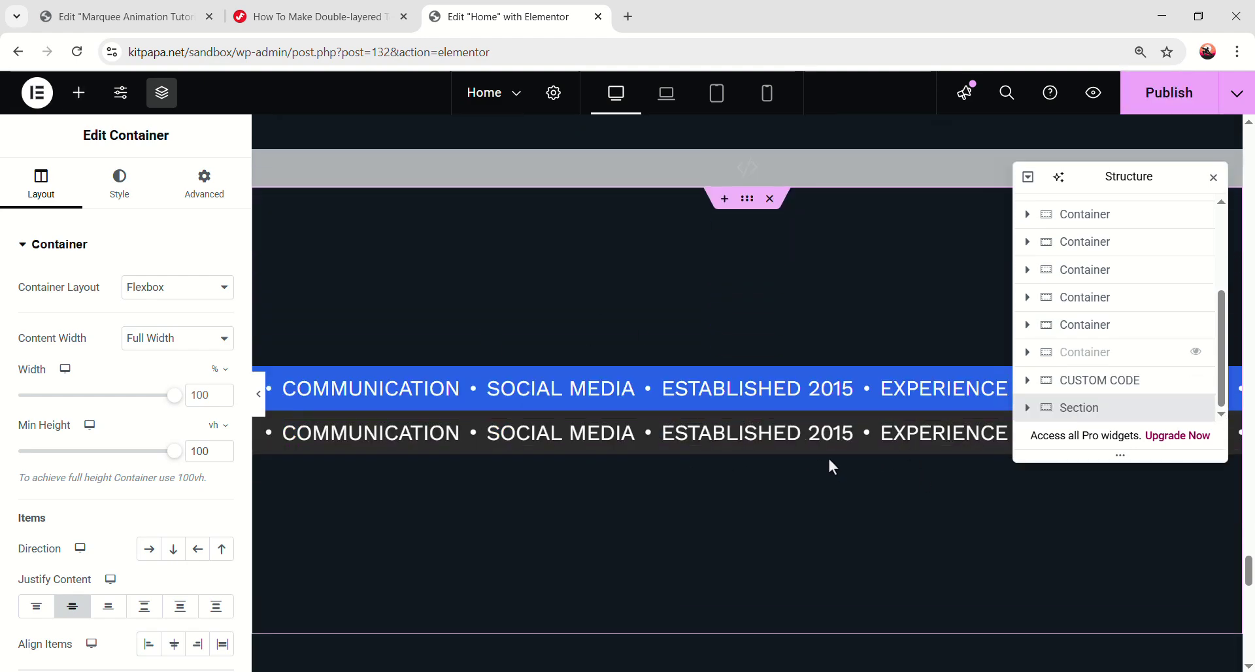
scroll(763, 465, "up", 1)
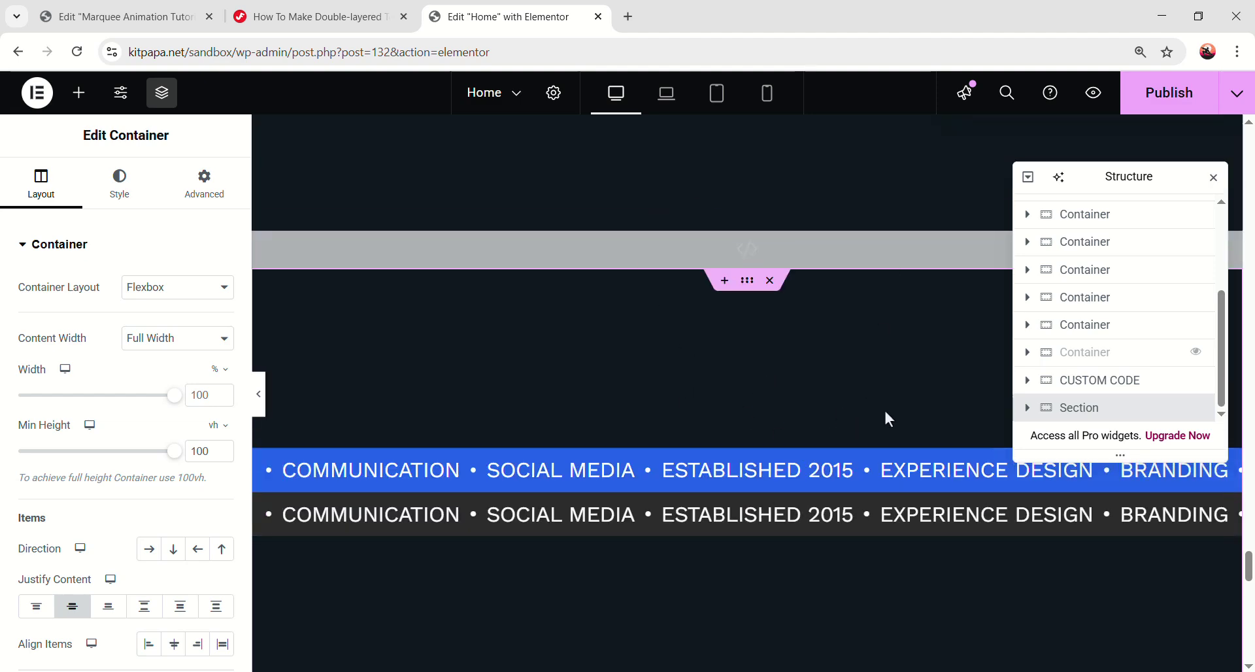
Switch back to the Marquee Animation page and copy all the CSS from its HTML widget
key("ctrl+Tab")
scroll(542, 434, "down", 2)
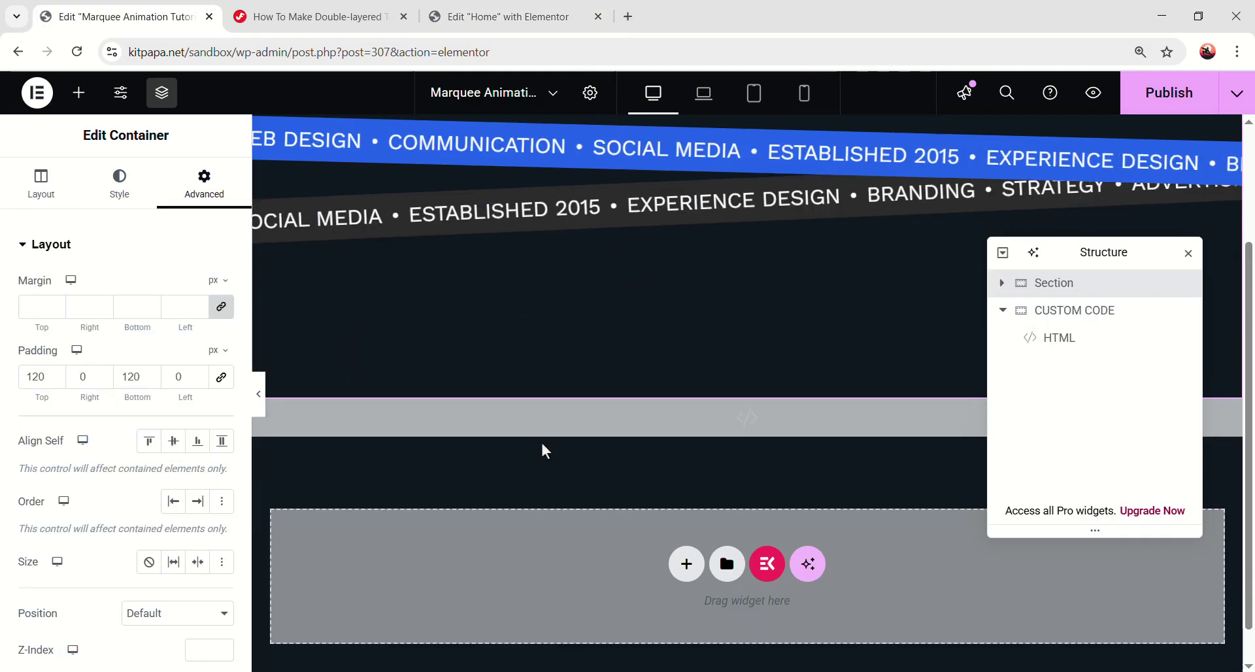
left_click(688, 426)
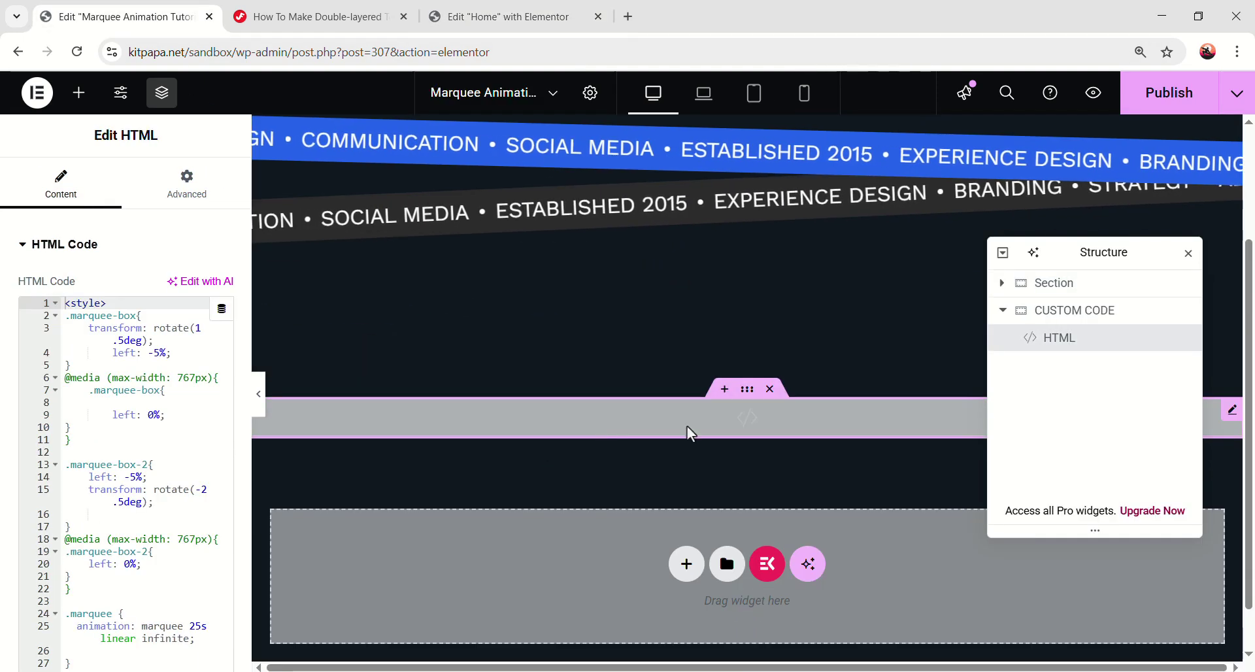
left_click(156, 381)
key("ctrl+a")
right_click(128, 393)
Paste the marquee CSS into the Home page's CUSTOM CODE HTML widget, on the empty line before the closing style tag
left_click(496, 19)
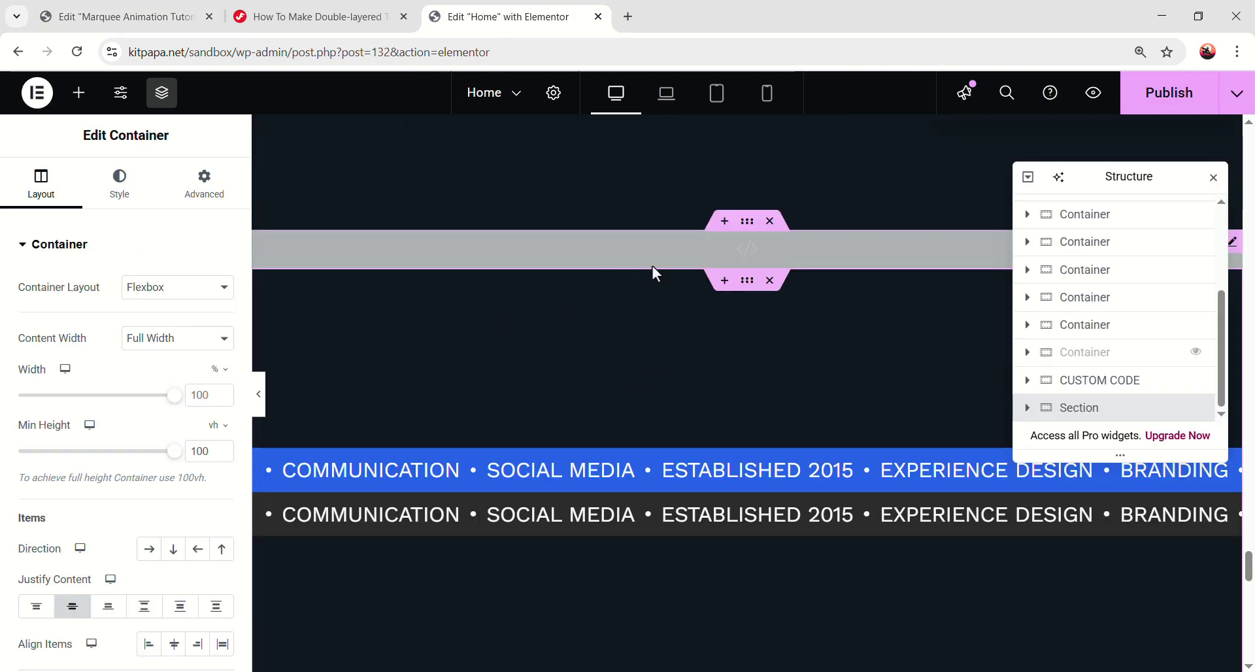
left_click(681, 262)
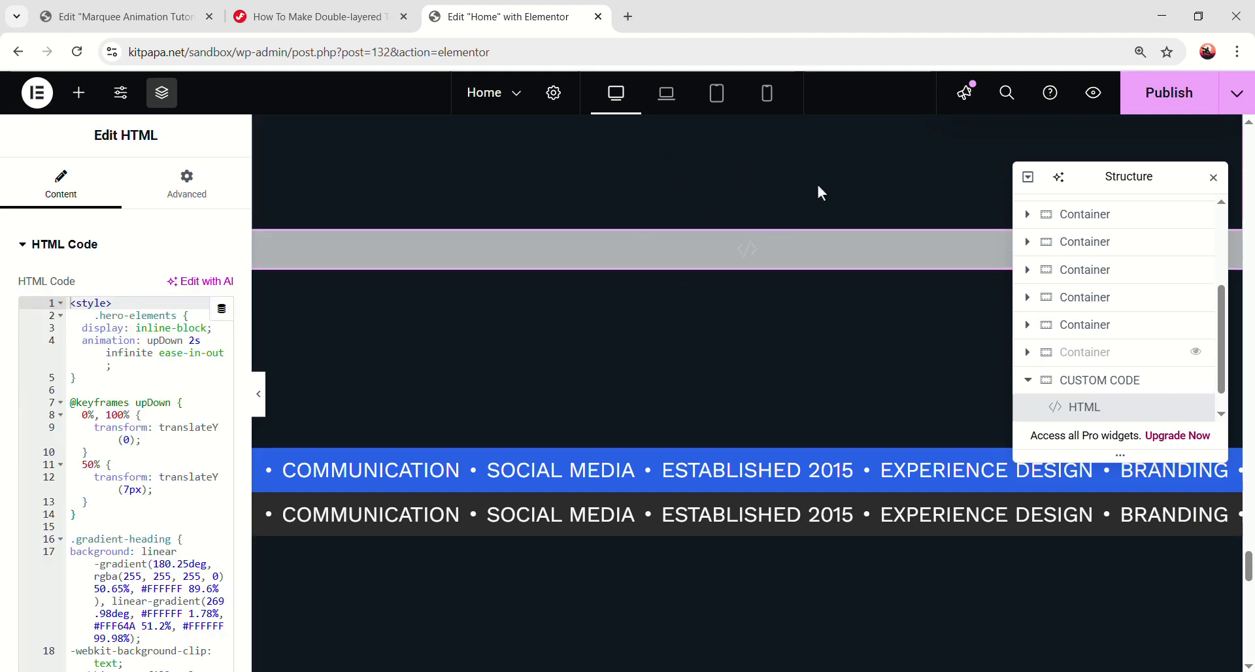
scroll(137, 384, "down", 15)
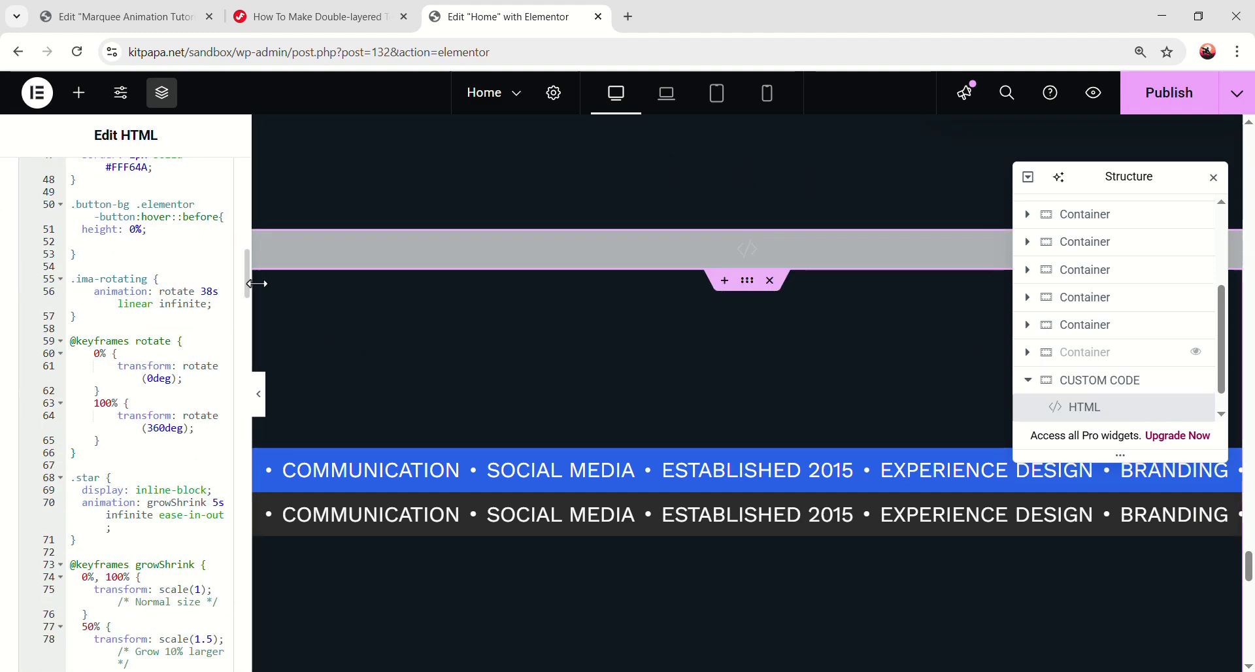
scroll(177, 297, "down", 20)
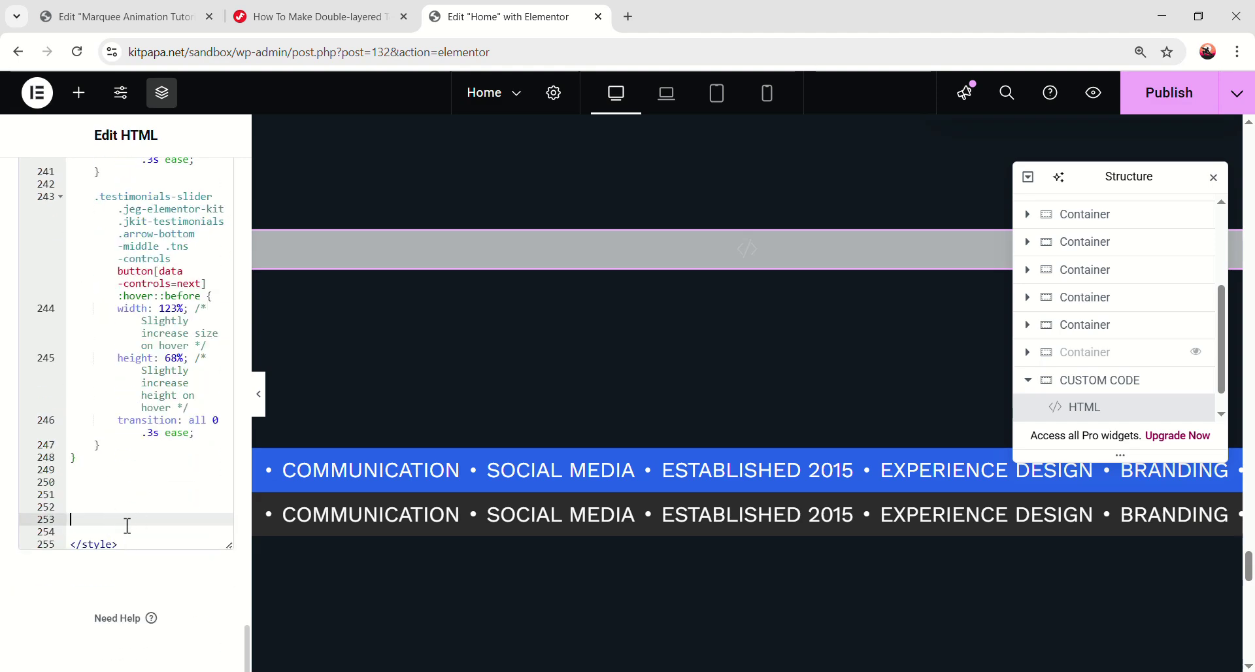
right_click(144, 495)
left_click(146, 347)
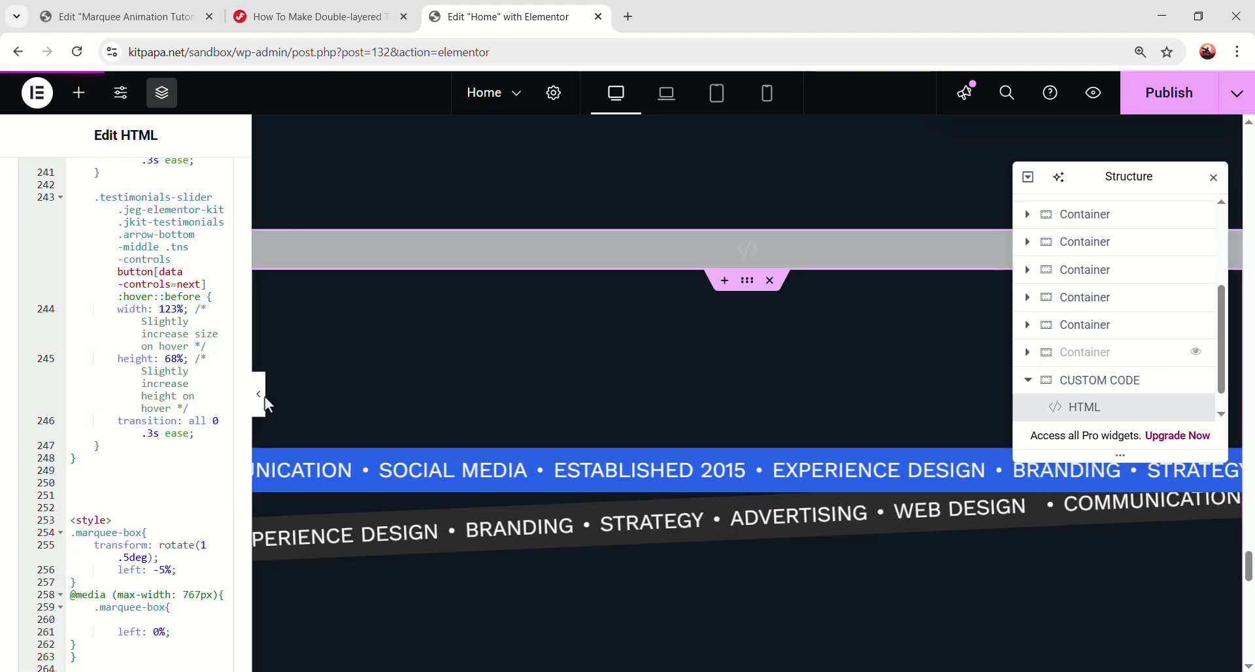
Preview the marquee on the Home page without the settings panel and look over the sections around it
left_click(259, 393)
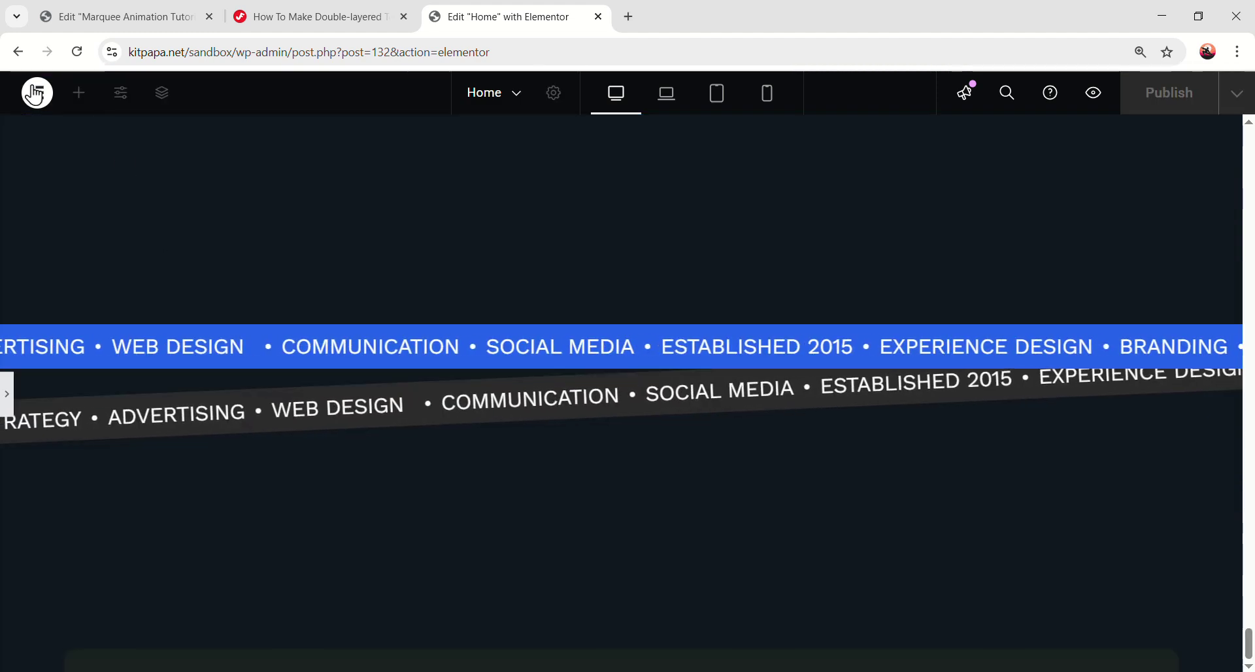
left_click(6, 393)
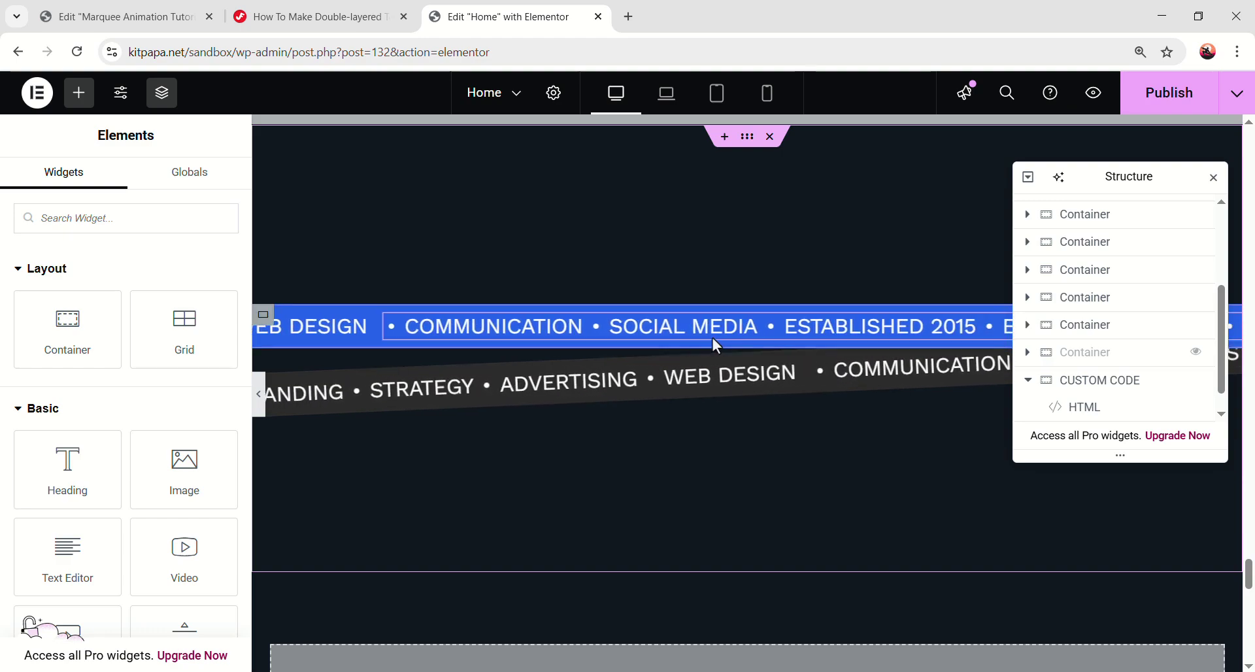
scroll(730, 358, "down", 8)
scroll(797, 394, "up", 5)
scroll(713, 393, "up", 10)
scroll(711, 397, "down", 6)
scroll(1036, 403, "down", 1)
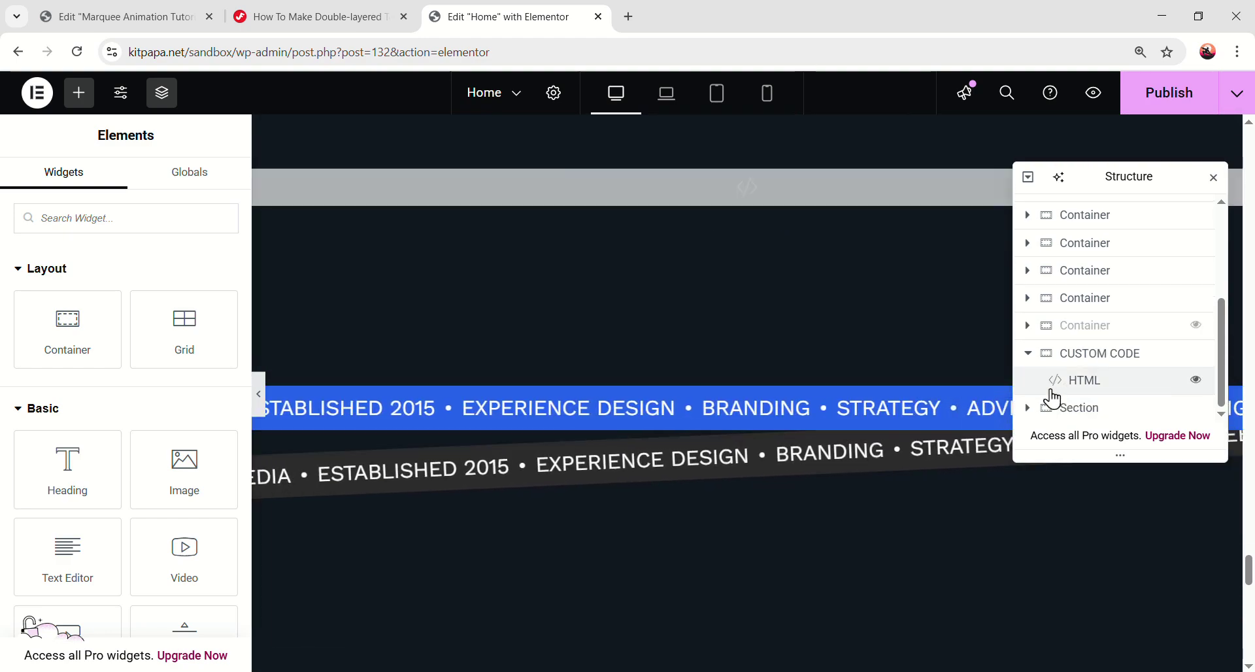
Set the background color of the upper blue banner container in the pasted Section to #FFF64A
scroll(1082, 396, "down", 2)
left_click(1092, 392)
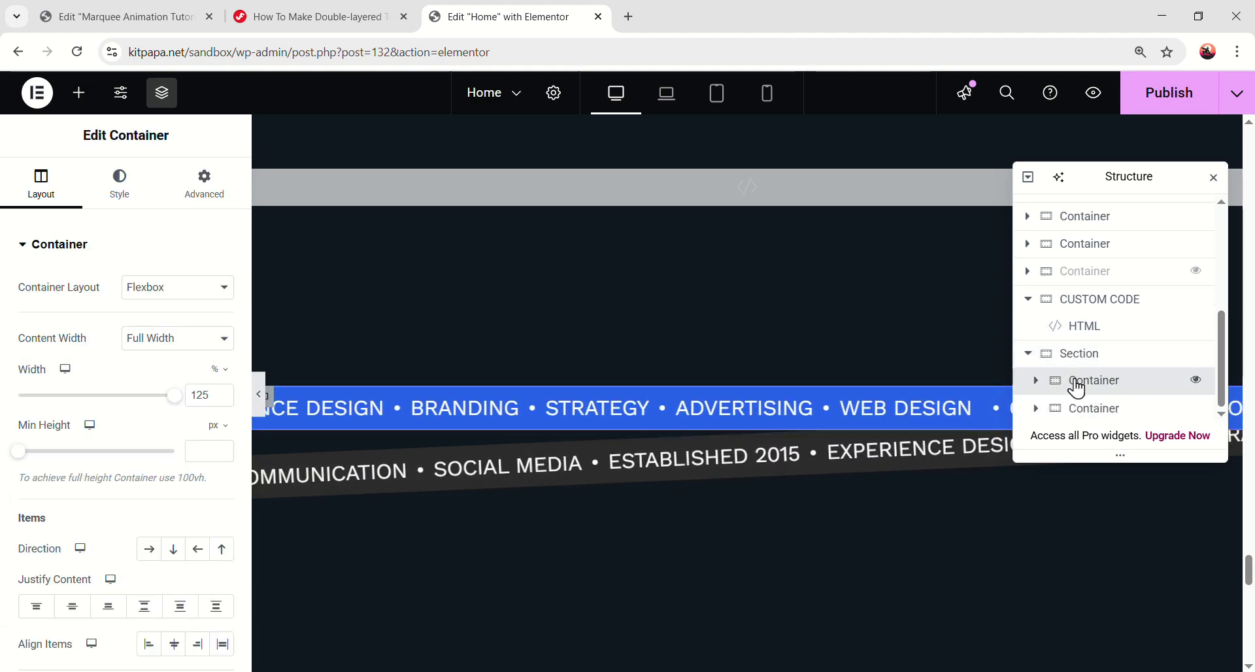
left_click(123, 184)
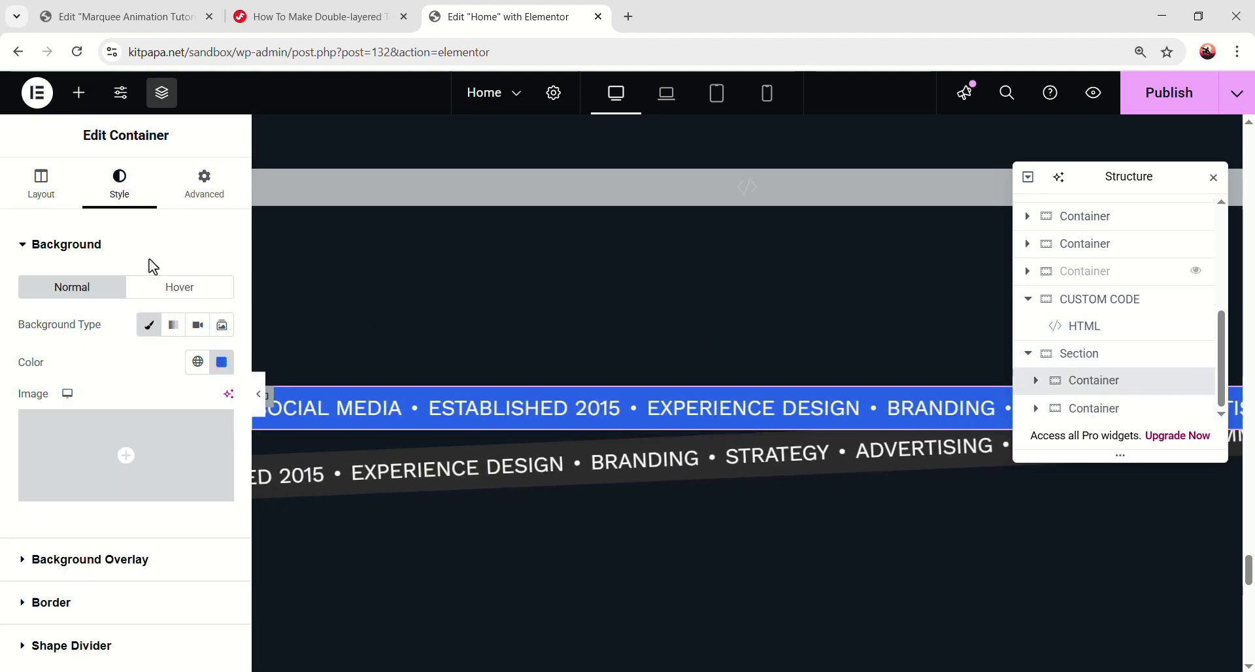
left_click(222, 364)
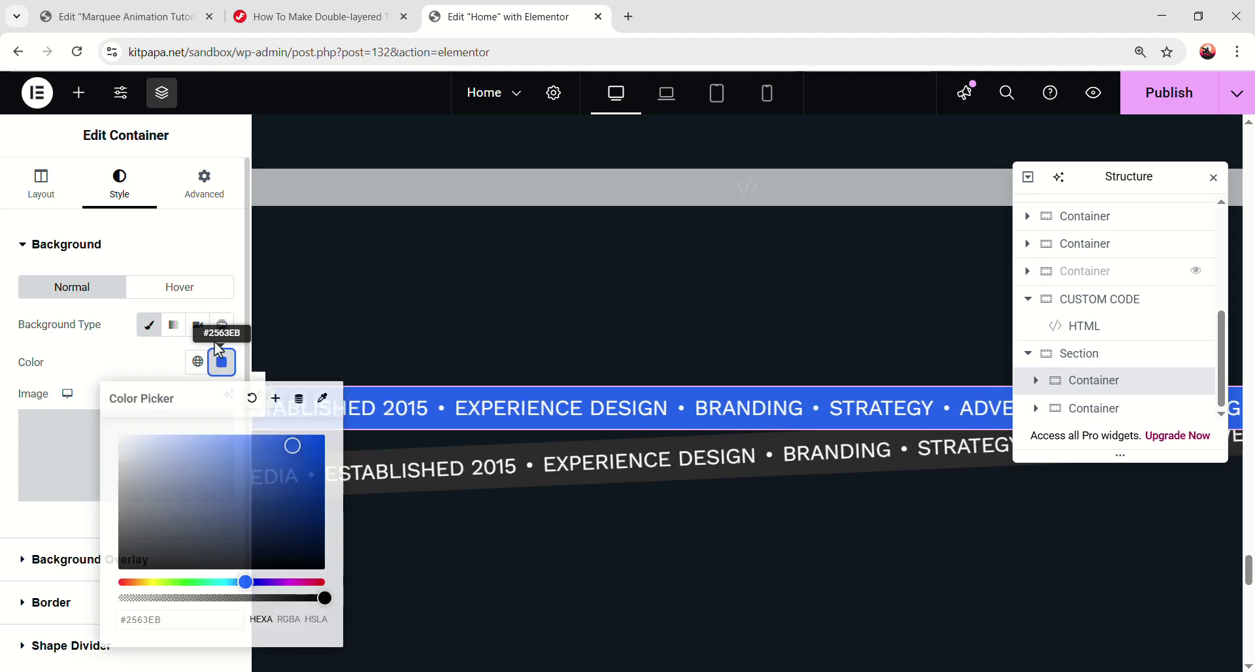
scroll(680, 364, "up", 5)
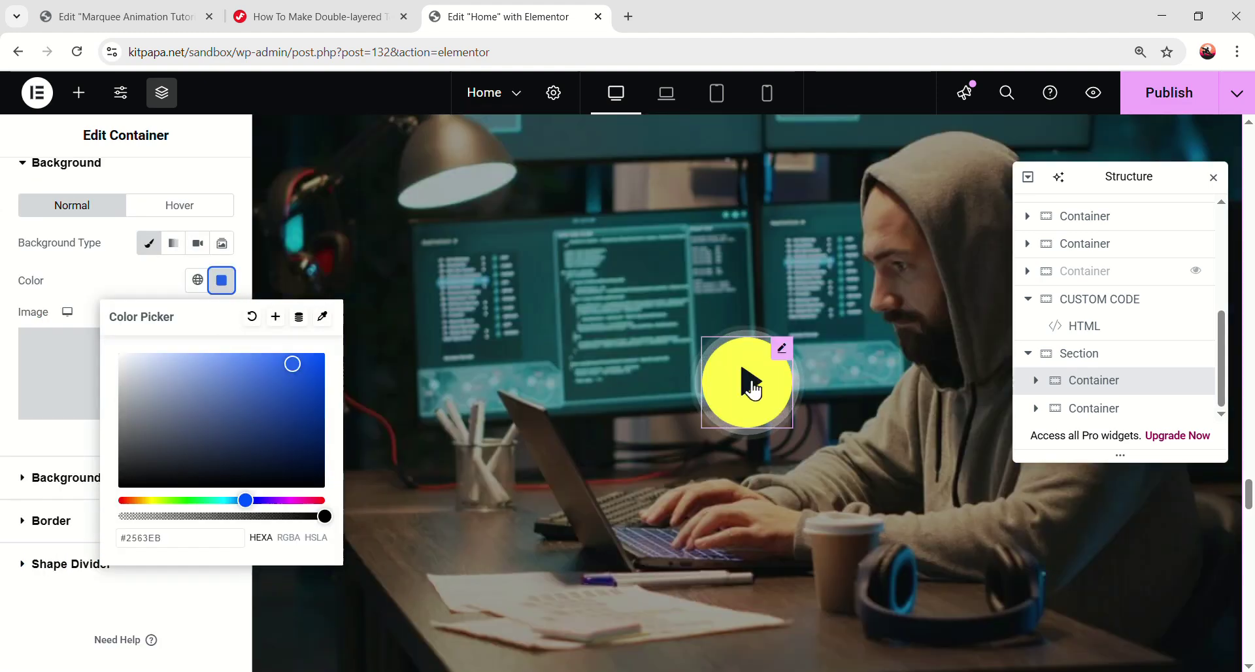
scroll(656, 370, "down", 10)
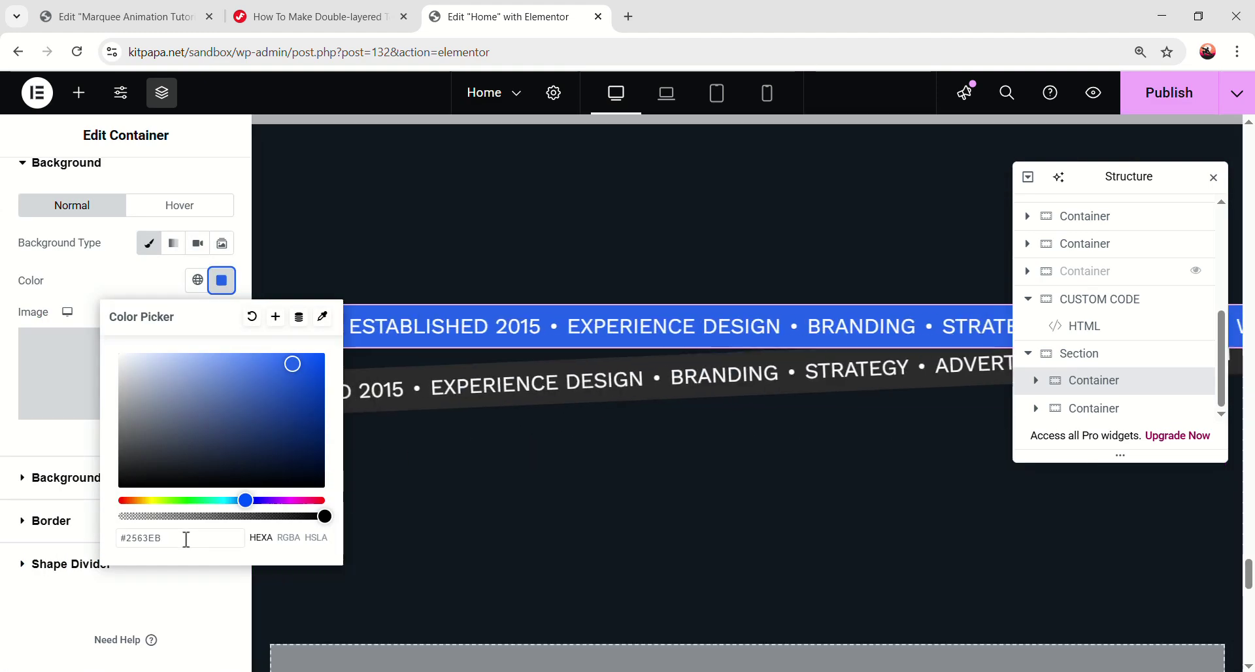
key("ctrl+v")
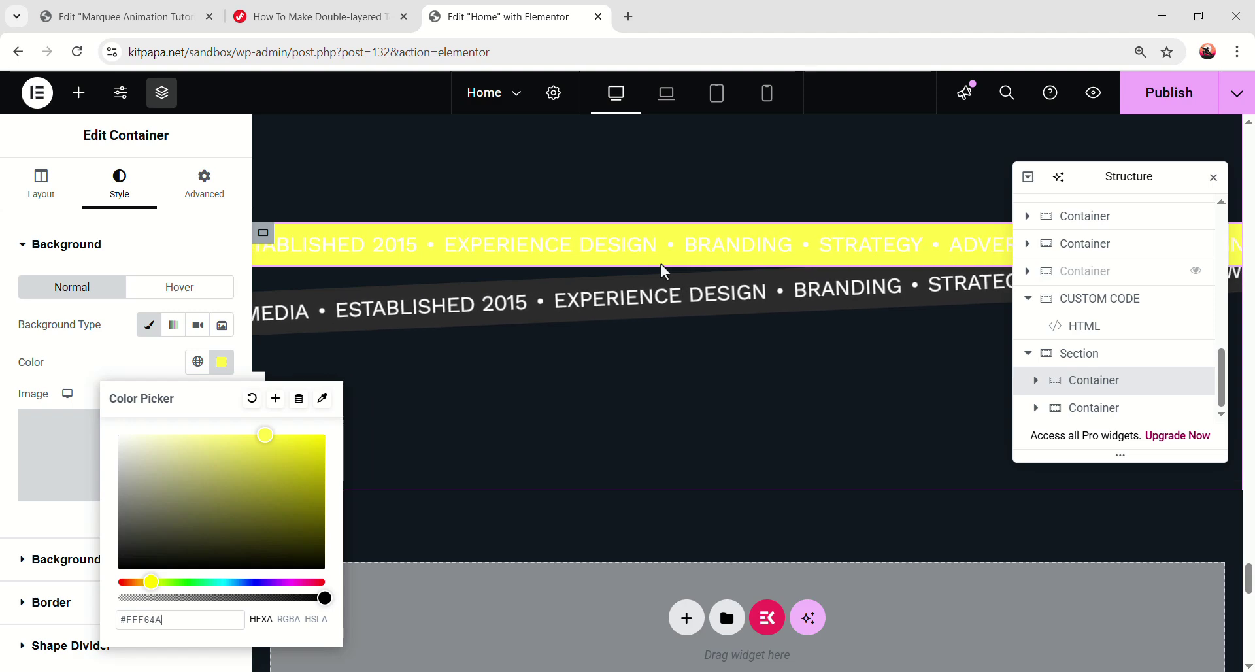
left_click(222, 362)
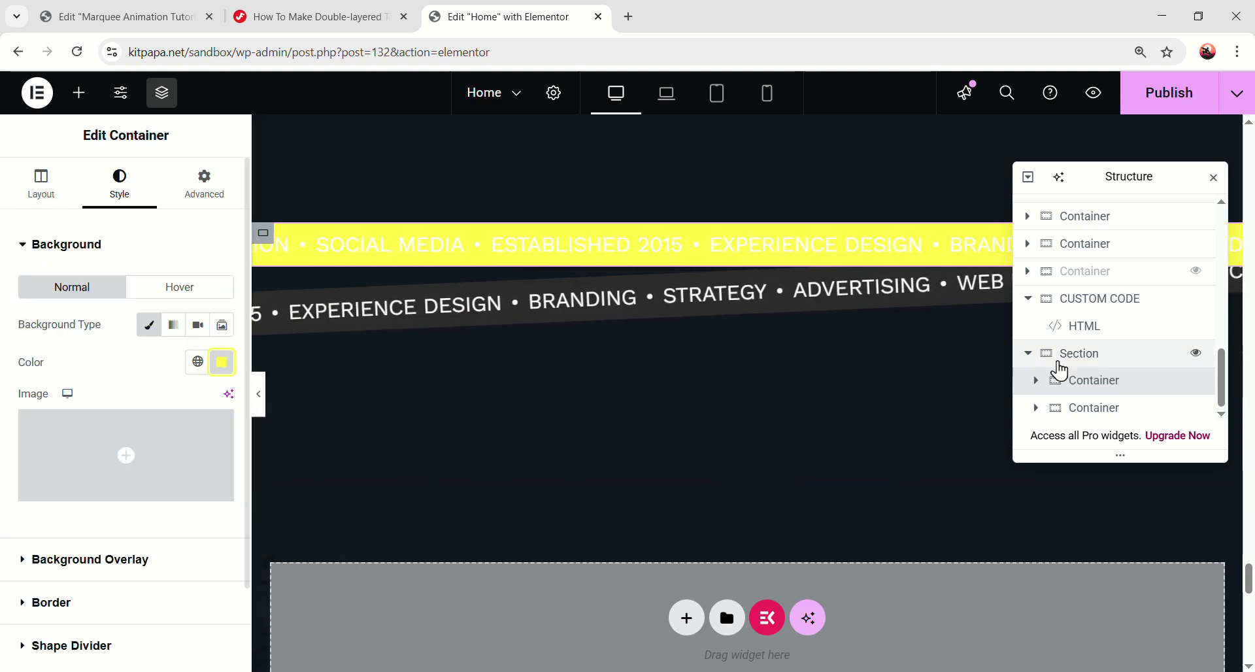
Set the text color and the icon color of the yellow banner's first Icon List to black
left_click(1035, 379)
left_click(1097, 330)
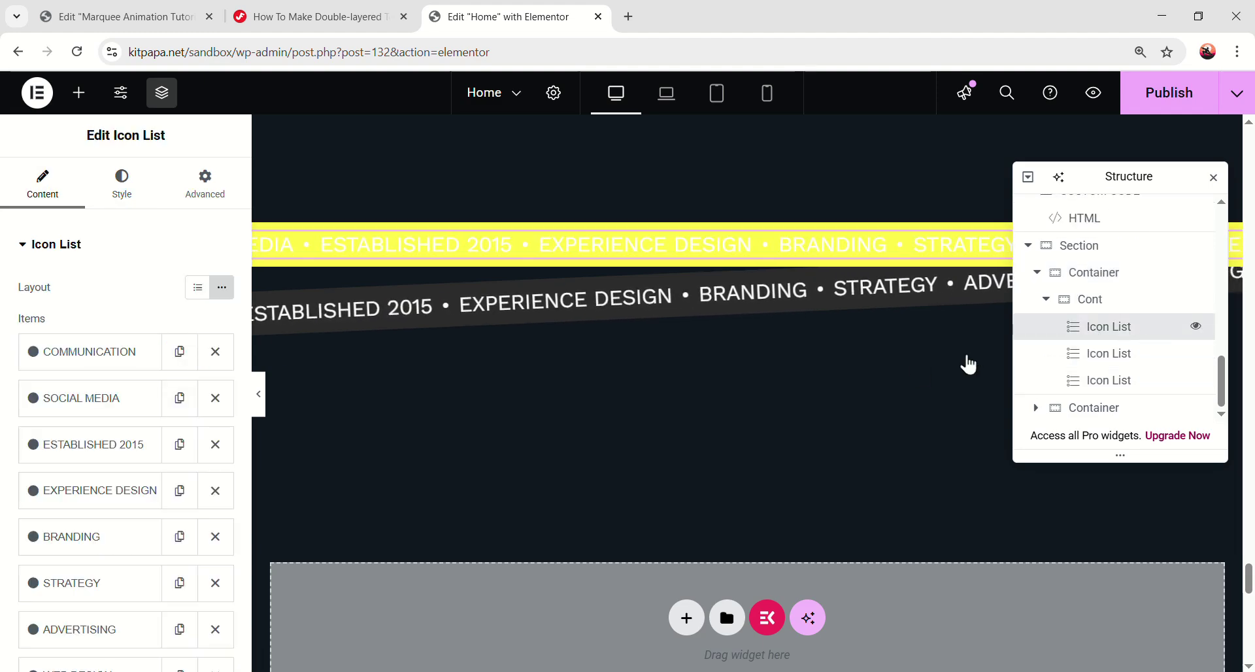
left_click(121, 184)
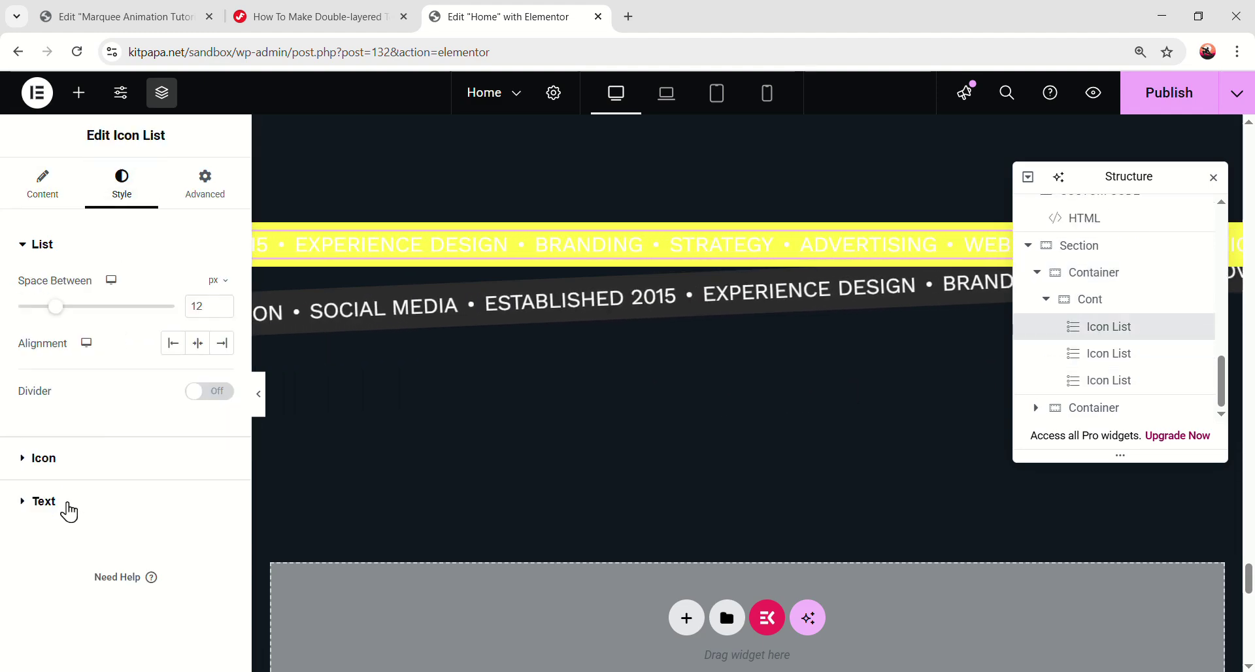
left_click(70, 499)
left_click(222, 486)
left_click(55, 581)
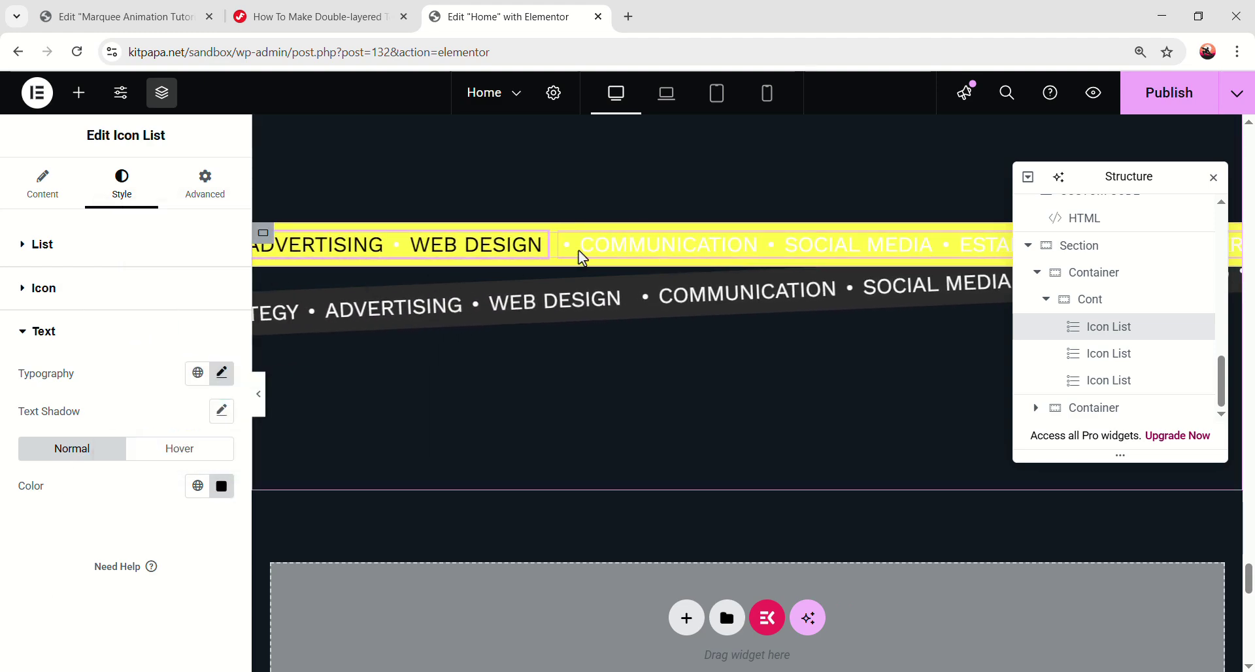
left_click(39, 288)
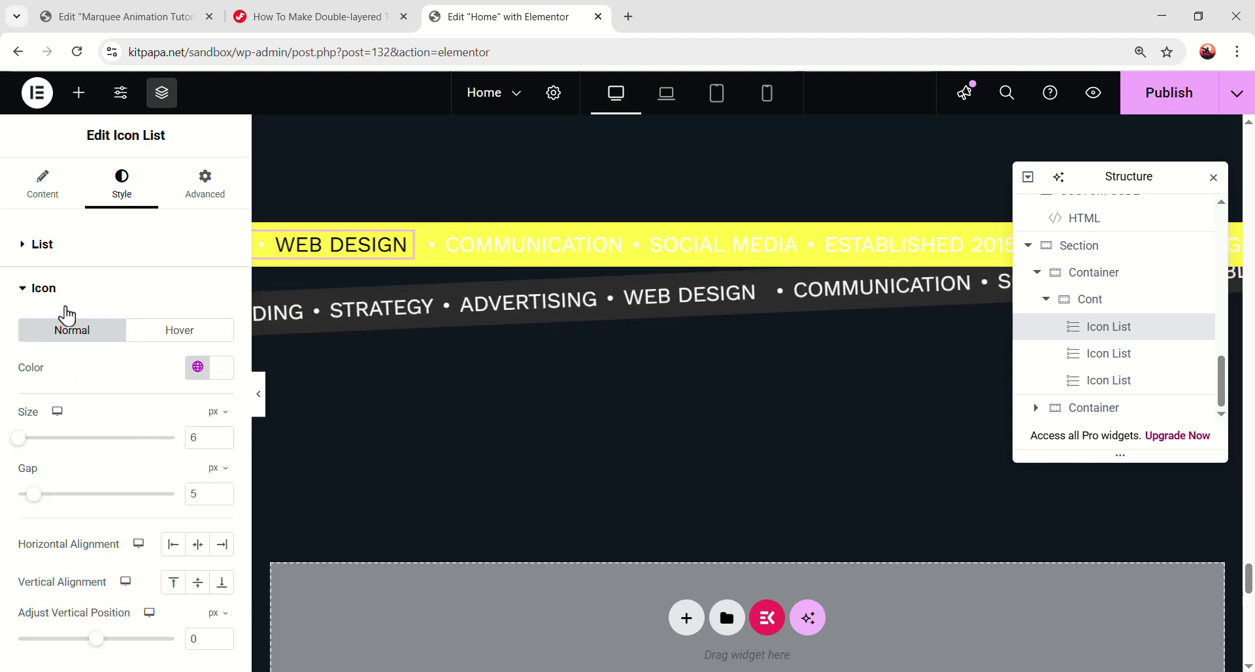
left_click(221, 370)
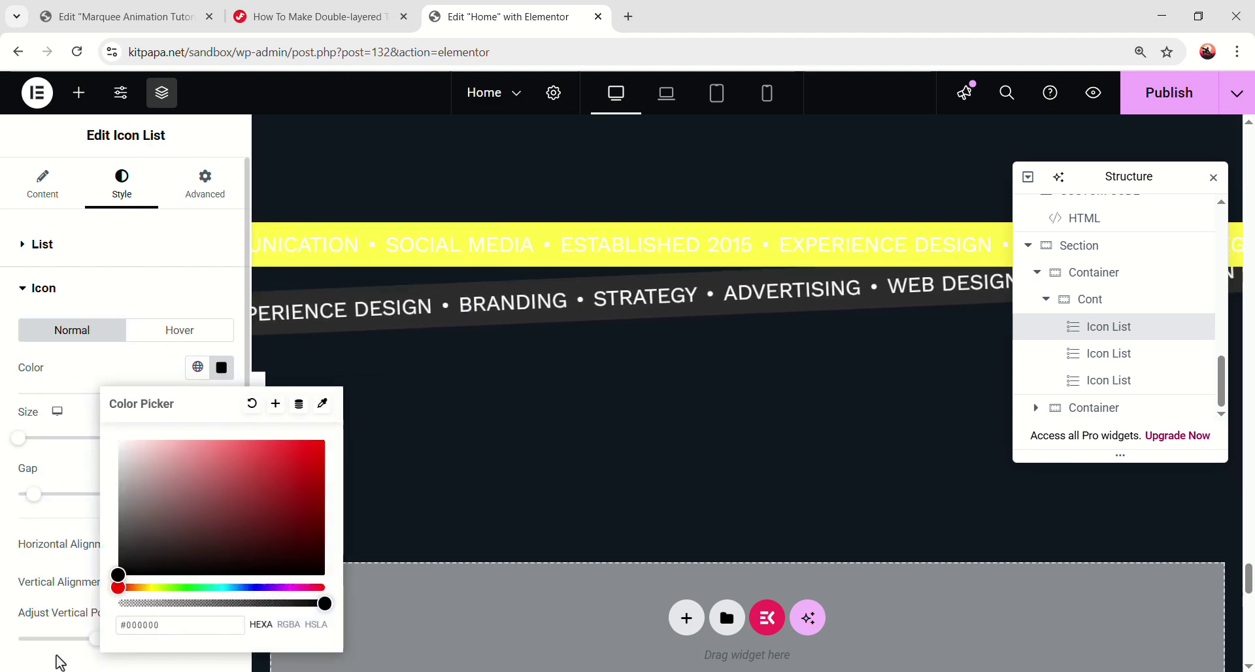
left_click(680, 347)
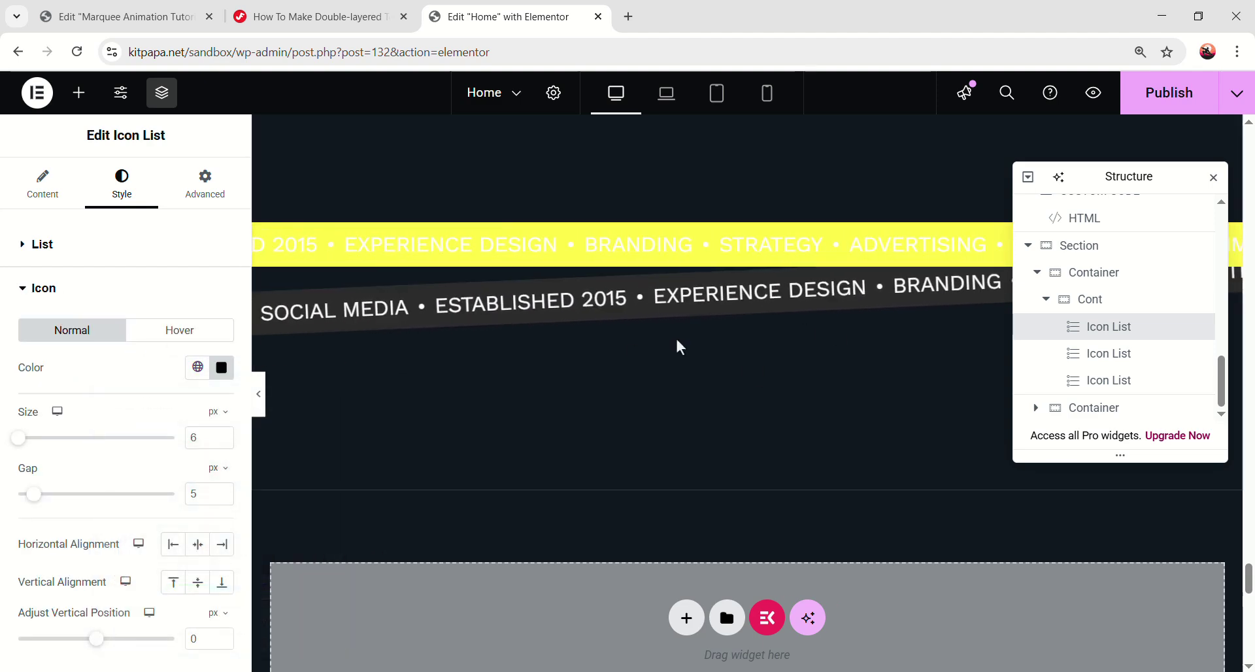
Copy the first Icon List's style and paste it onto the other two Icon Lists in the yellow banner
right_click(1103, 329)
left_click(1064, 341)
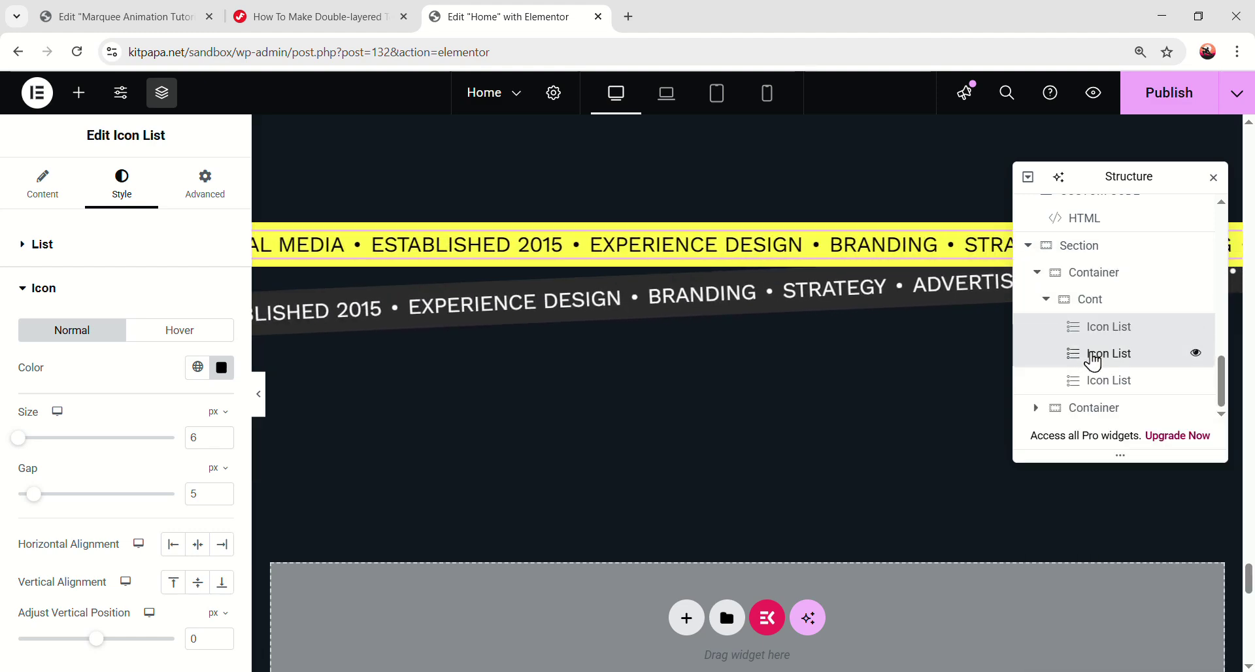
right_click(1087, 356)
left_click(1042, 414)
right_click(1111, 385)
left_click(1098, 412)
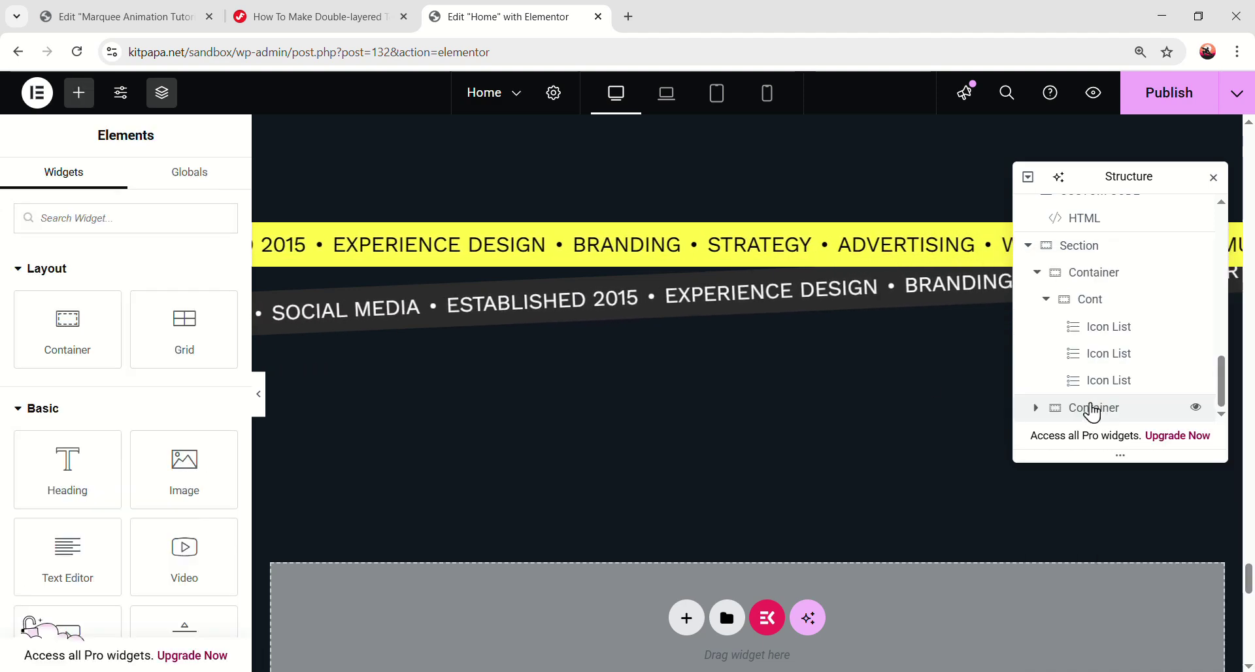
Hide the settings panel and review how the recolored marquee fits among the Home page's sections, then restore the panel
left_click(258, 394)
scroll(521, 345, "up", 10)
scroll(642, 319, "up", 10)
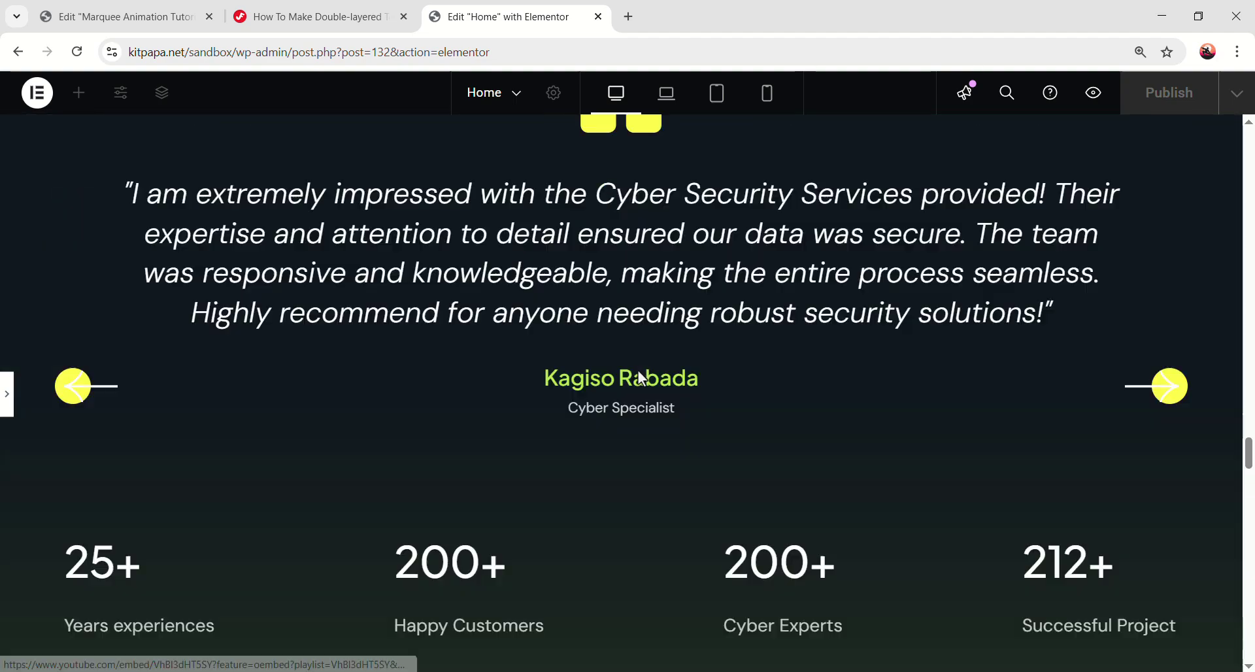
scroll(704, 402, "down", 15)
scroll(680, 405, "down", 5)
scroll(392, 396, "up", 4)
scroll(445, 340, "down", 4)
scroll(473, 326, "down", 3)
scroll(420, 356, "up", 5)
key("ctrl+i")
key("ctrl+p")
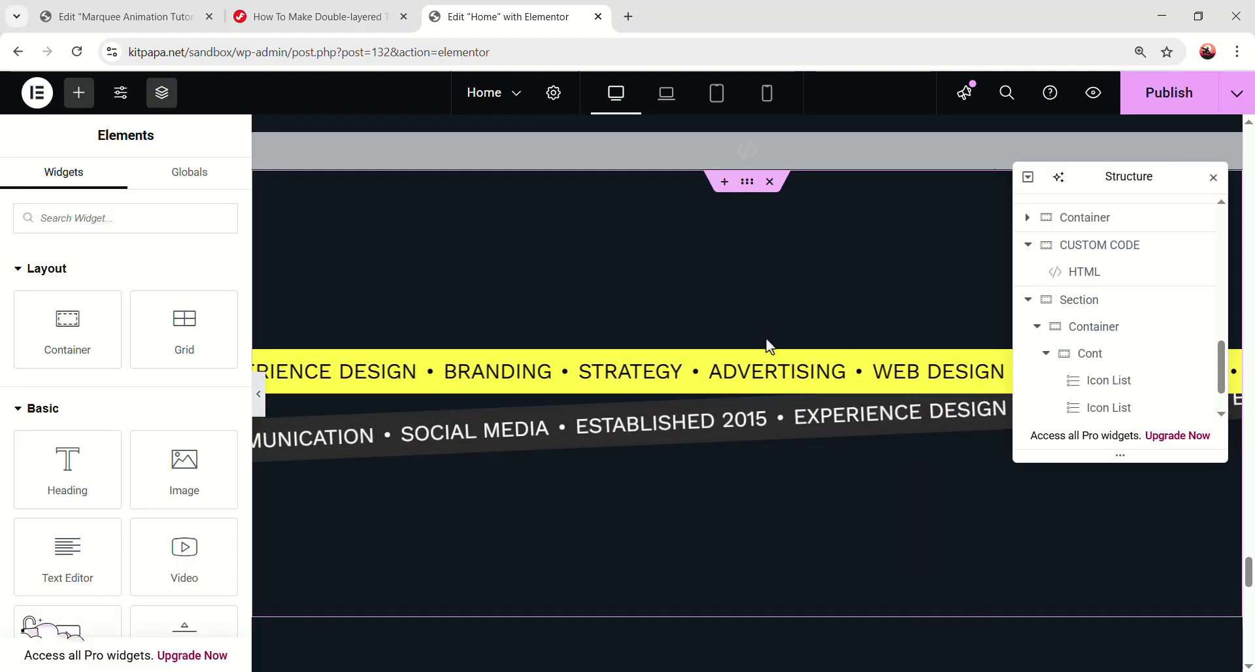
Set the minimum height of the marquee Section on the Home page to 84 vh
left_click(1094, 309)
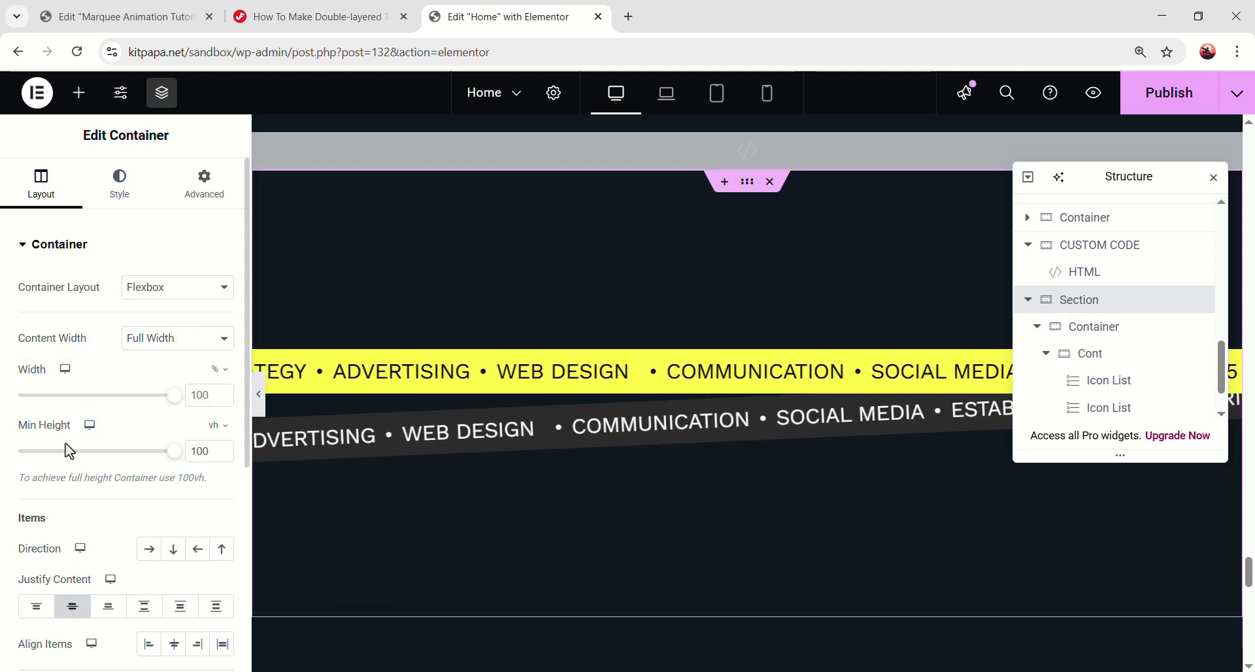
left_click(150, 451)
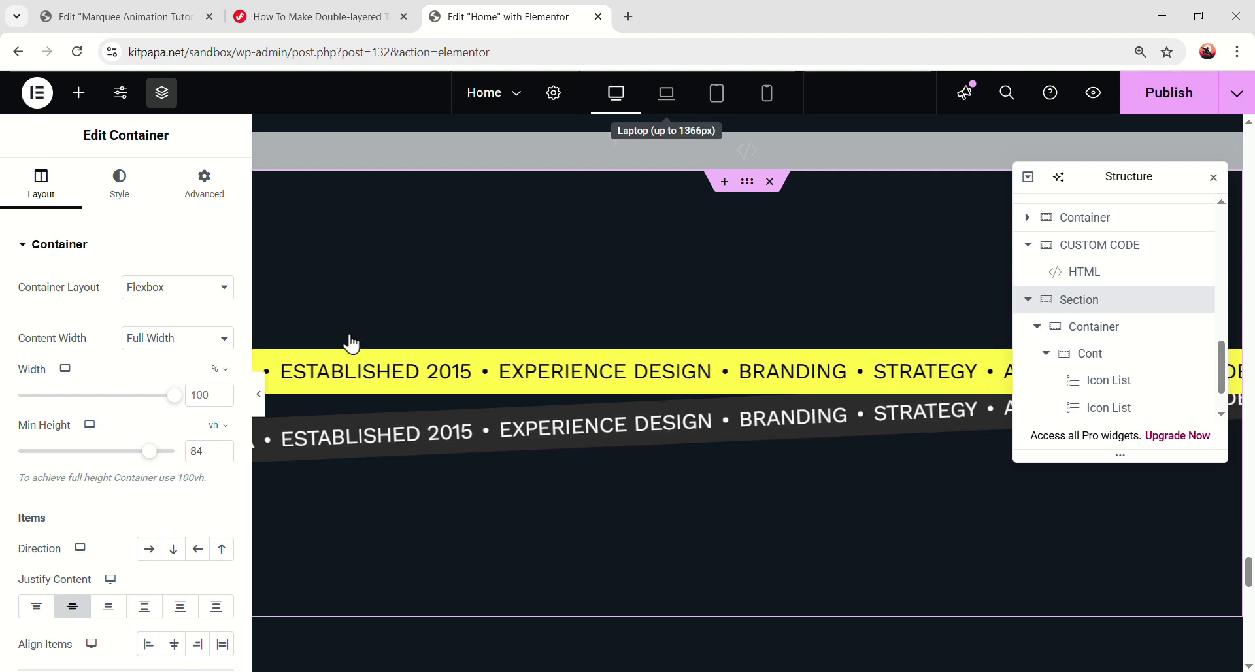
double_click(192, 451)
type("50")
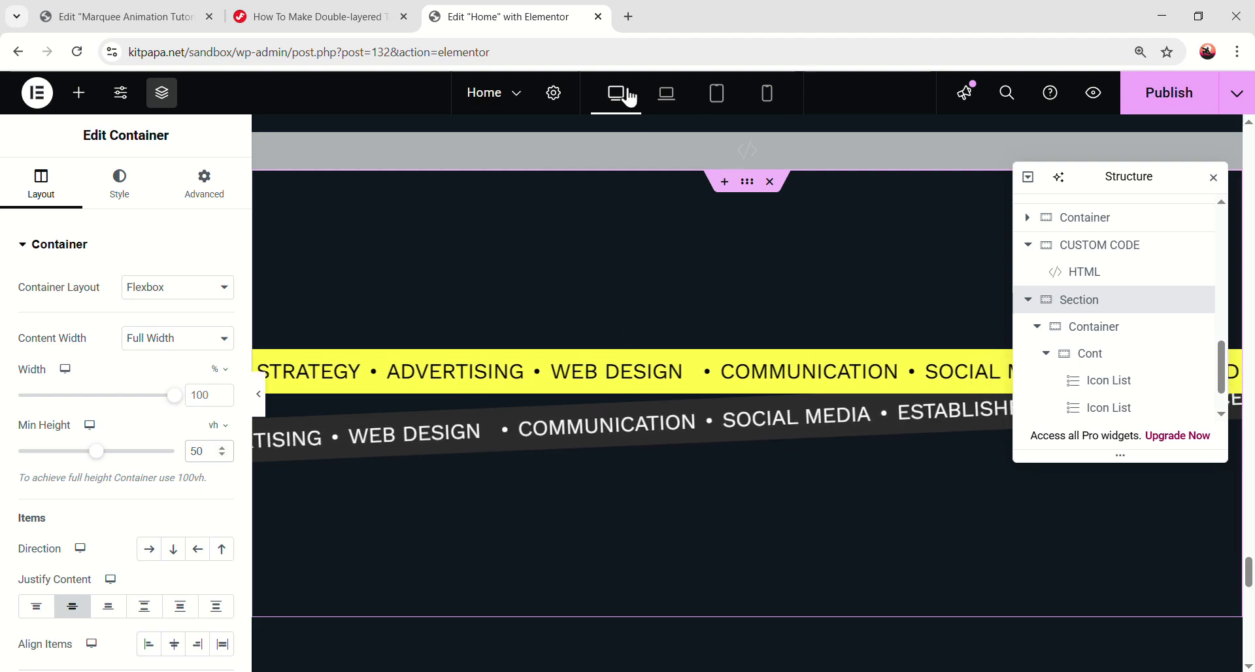
left_click(258, 394)
scroll(393, 375, "up", 3)
scroll(451, 366, "down", 4)
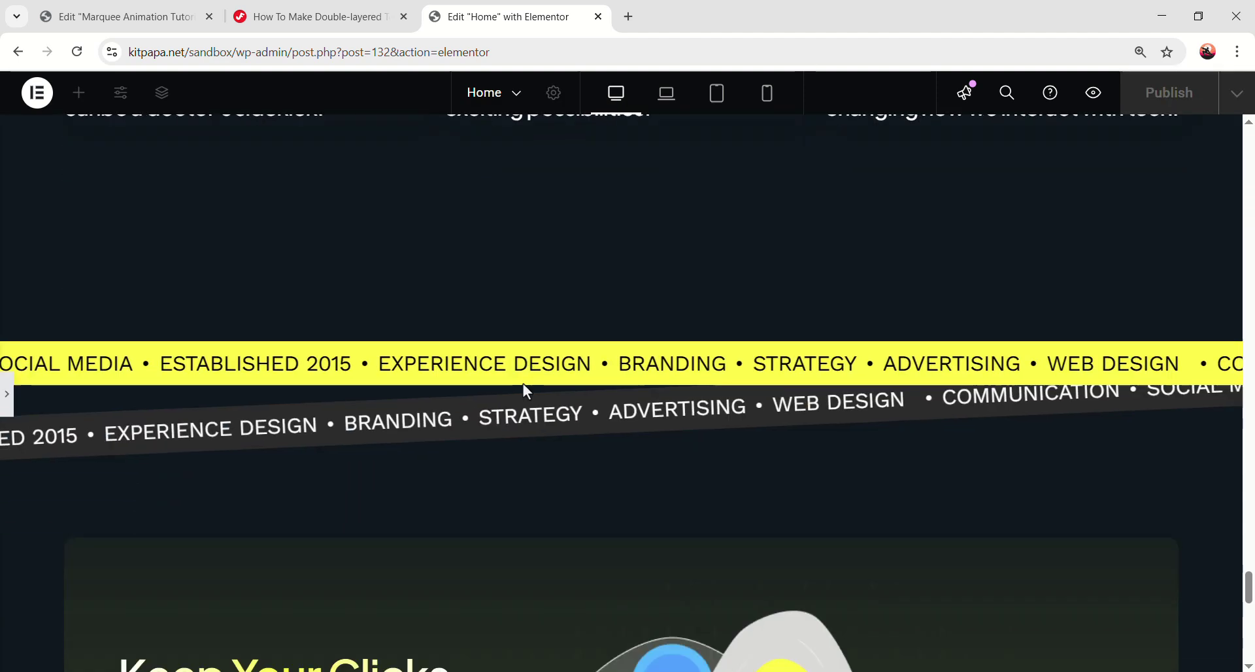
scroll(392, 386, "up", 3)
key("ctrl+p")
scroll(457, 364, "down", 2)
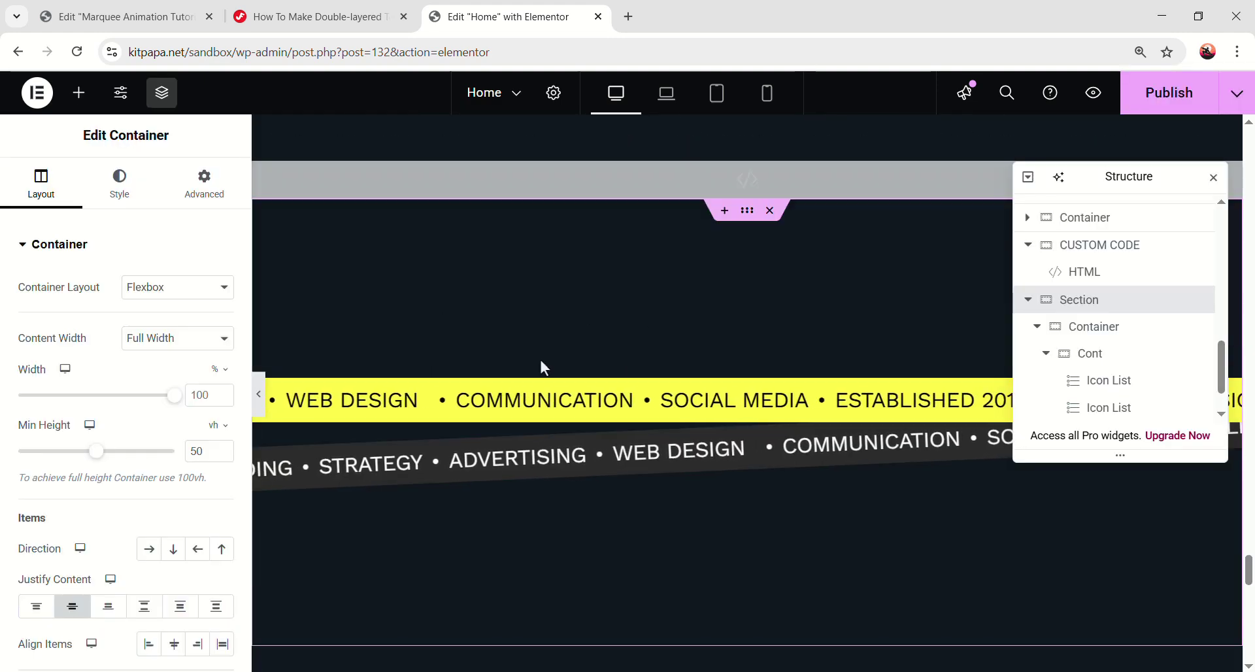
Set the marquee Section's minimum height to 30 vh for both the laptop and the tablet portrait breakpoints
left_click(666, 92)
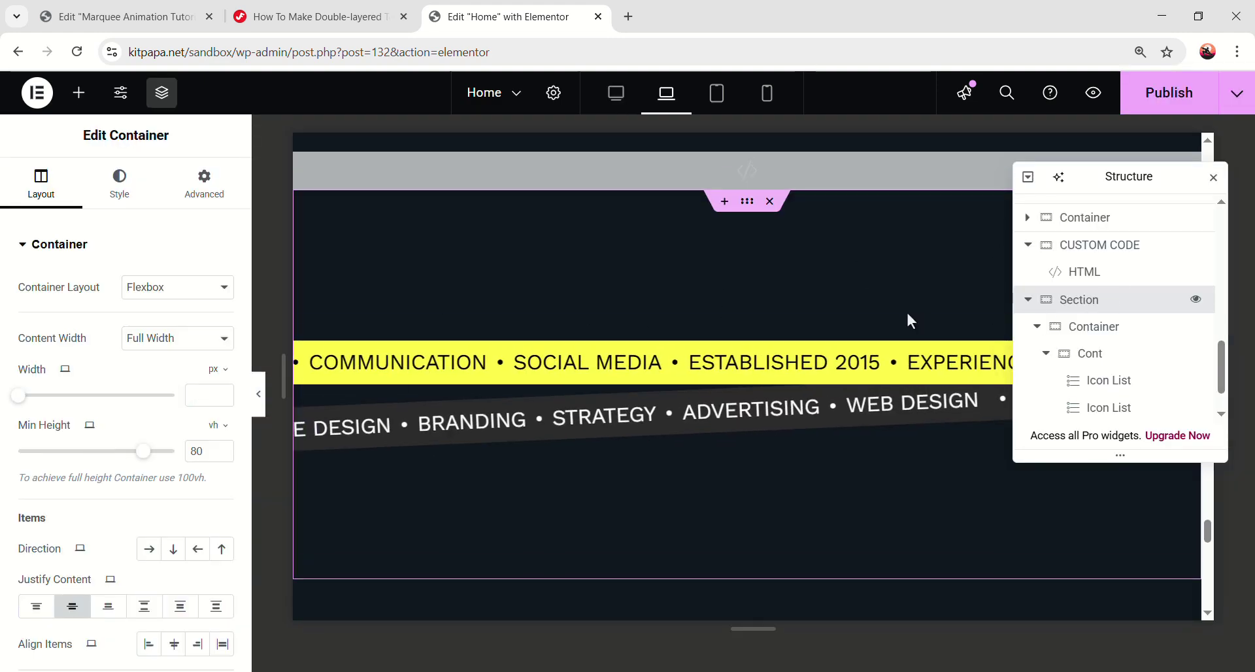
double_click(196, 450)
type("30")
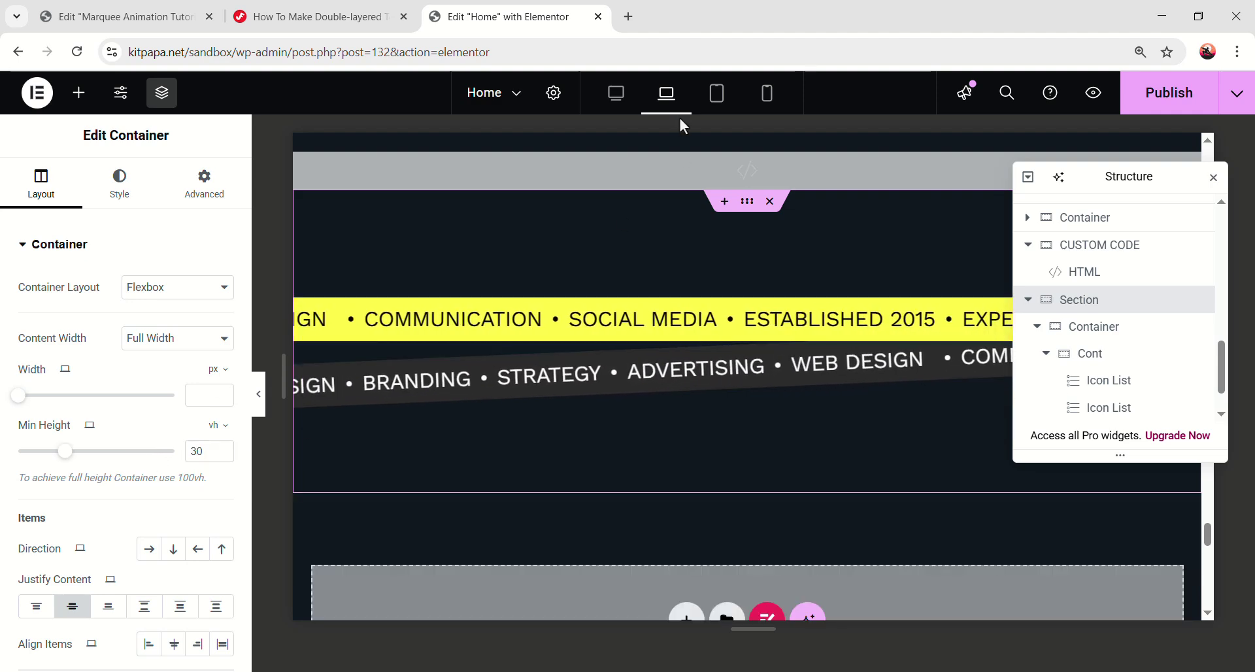
left_click(717, 99)
type("30")
left_click(204, 183)
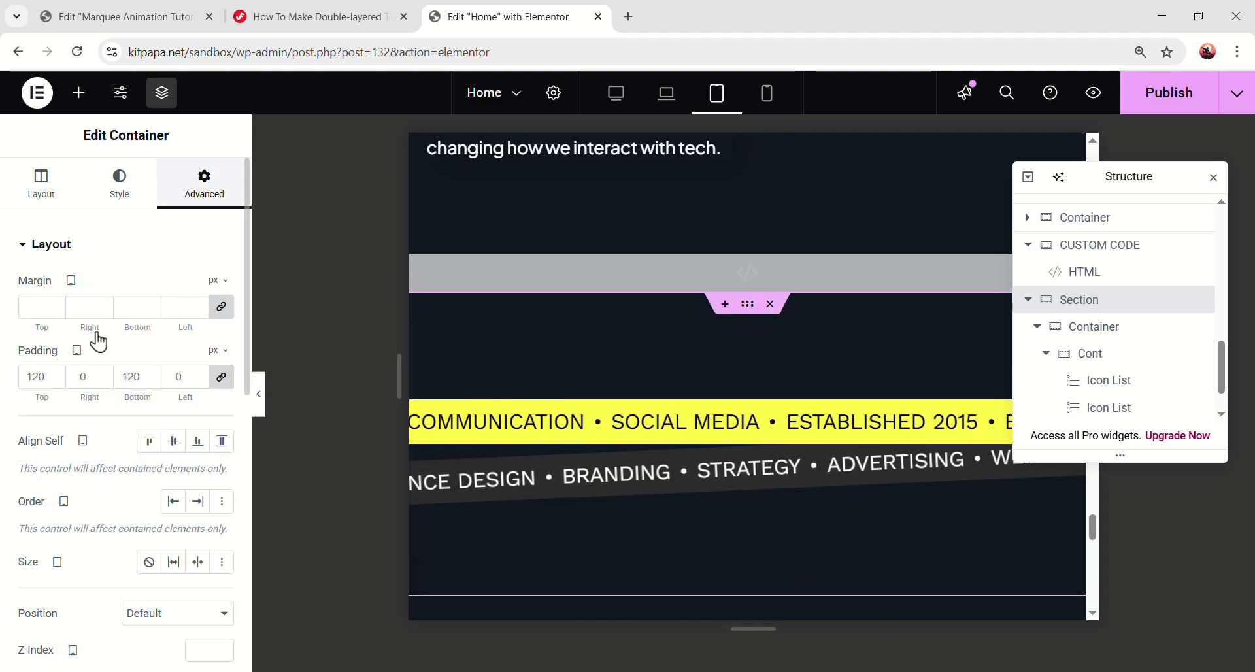
double_click(43, 376)
type("0")
double_click(139, 377)
type("100")
left_click(261, 397)
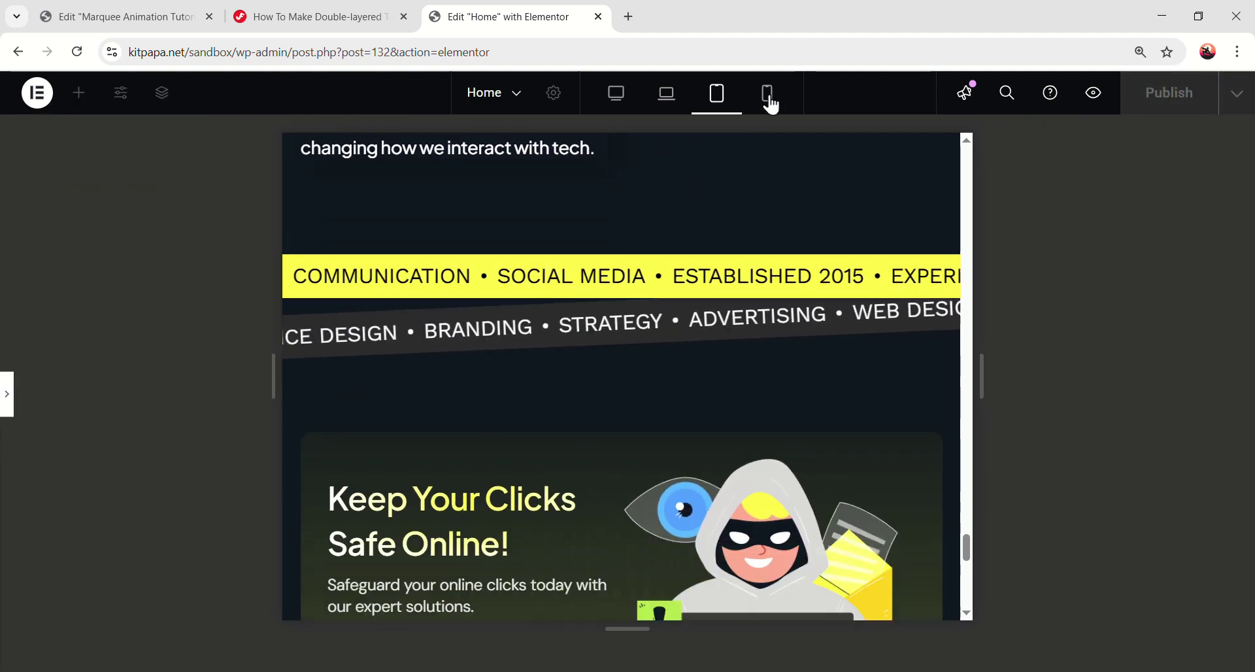
Reduce the marquee Section's minimum height for the mobile breakpoint to 24 vh
left_click(769, 94)
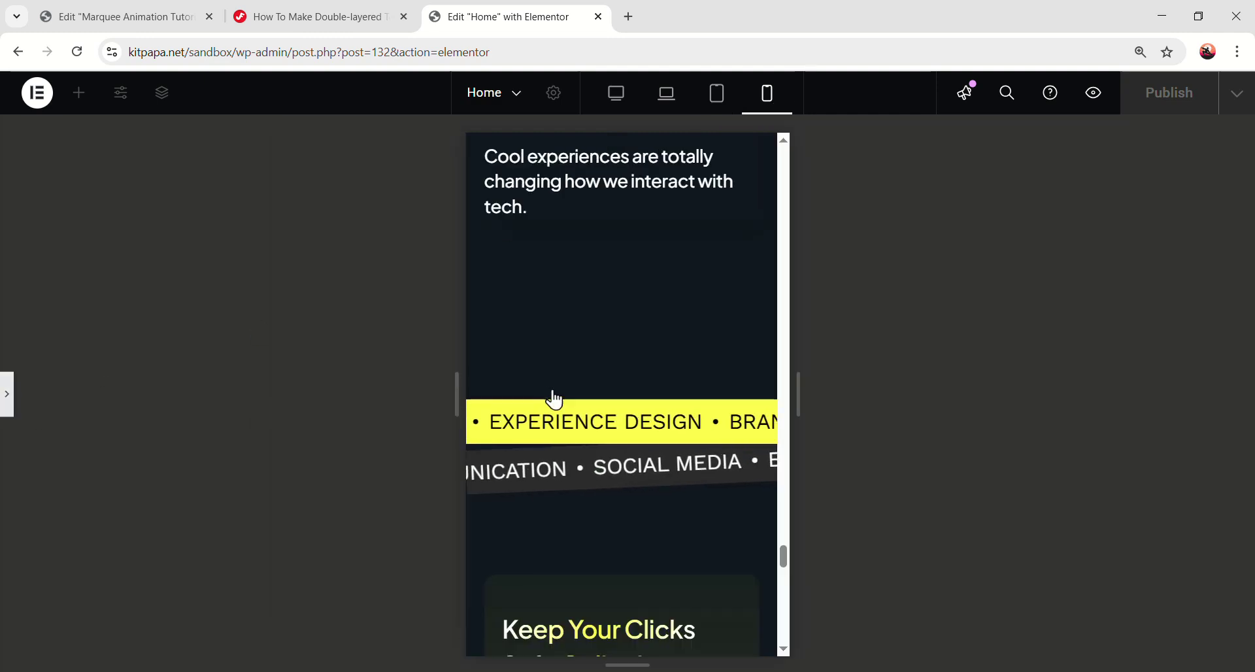
key("ctrl+p")
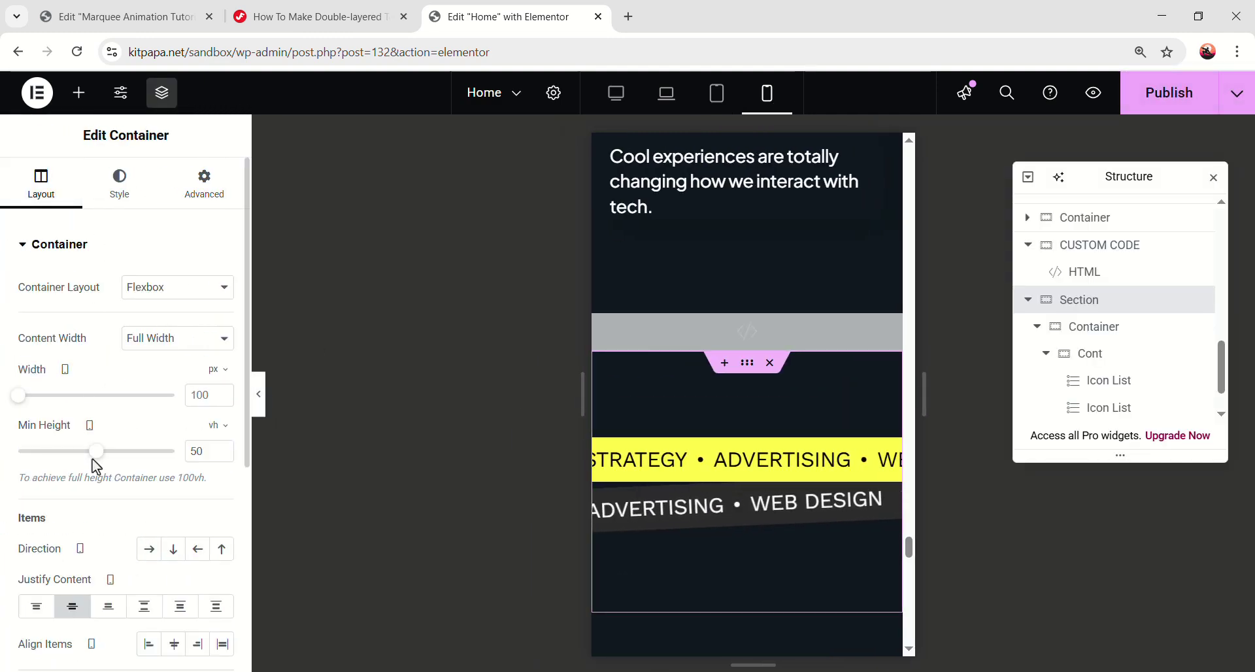
left_click_drag(76, 459, 55, 452)
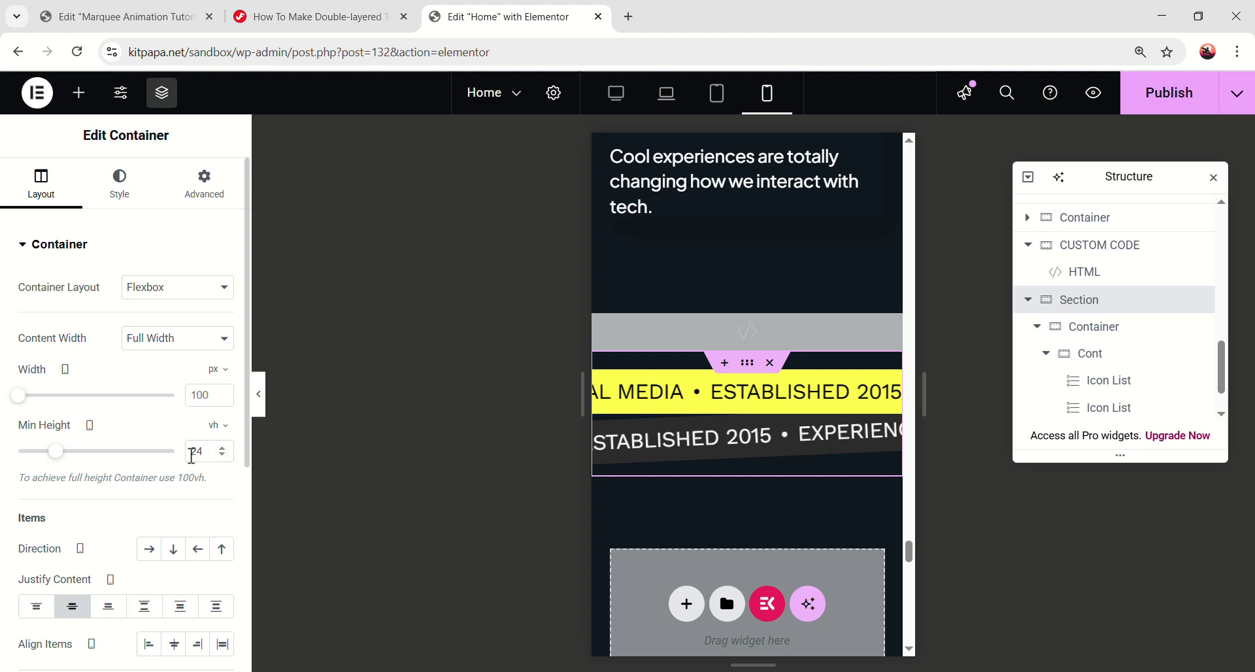
Set the marquee Section's mobile bottom padding to 60 px, check the spacing around it, and return to the desktop preview
left_click(205, 190)
type("60")
left_click(259, 394)
scroll(643, 445, "down", 4)
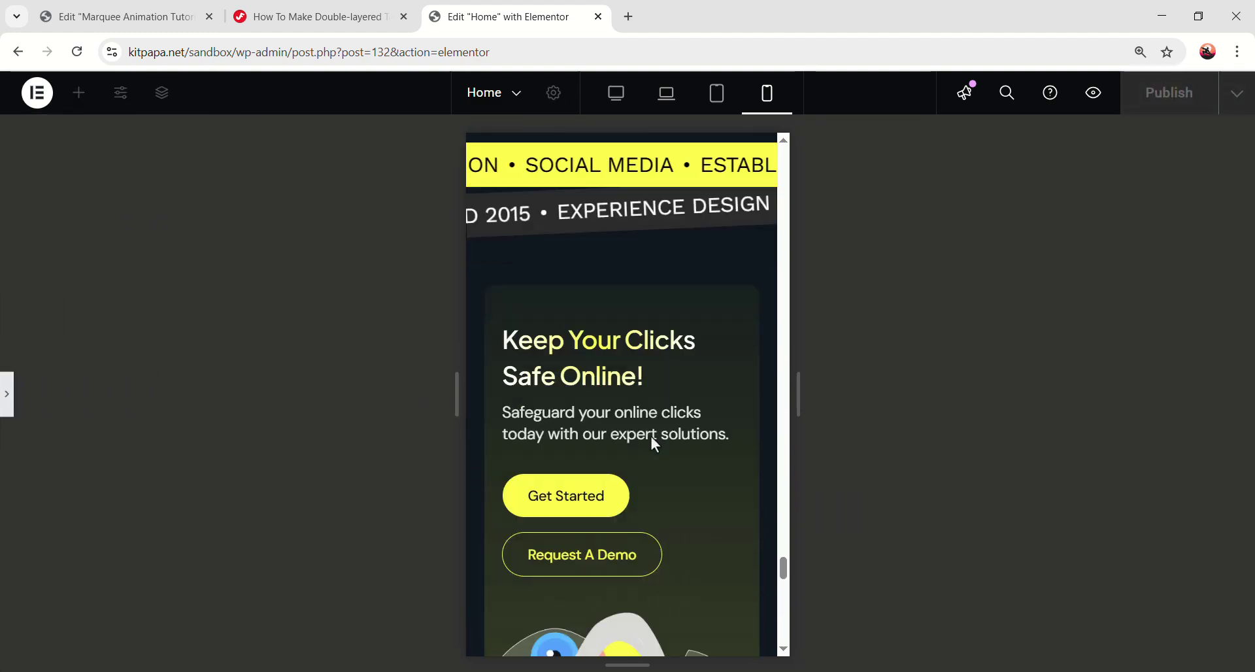
scroll(668, 285, "up", 3)
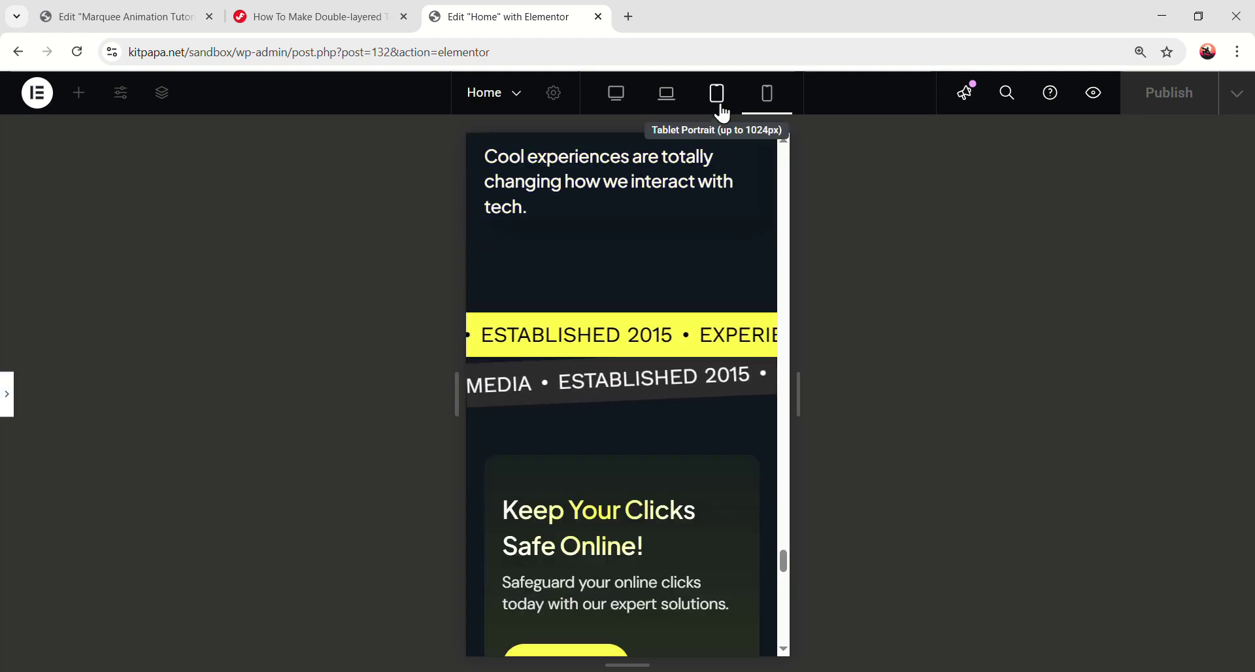
left_click(616, 92)
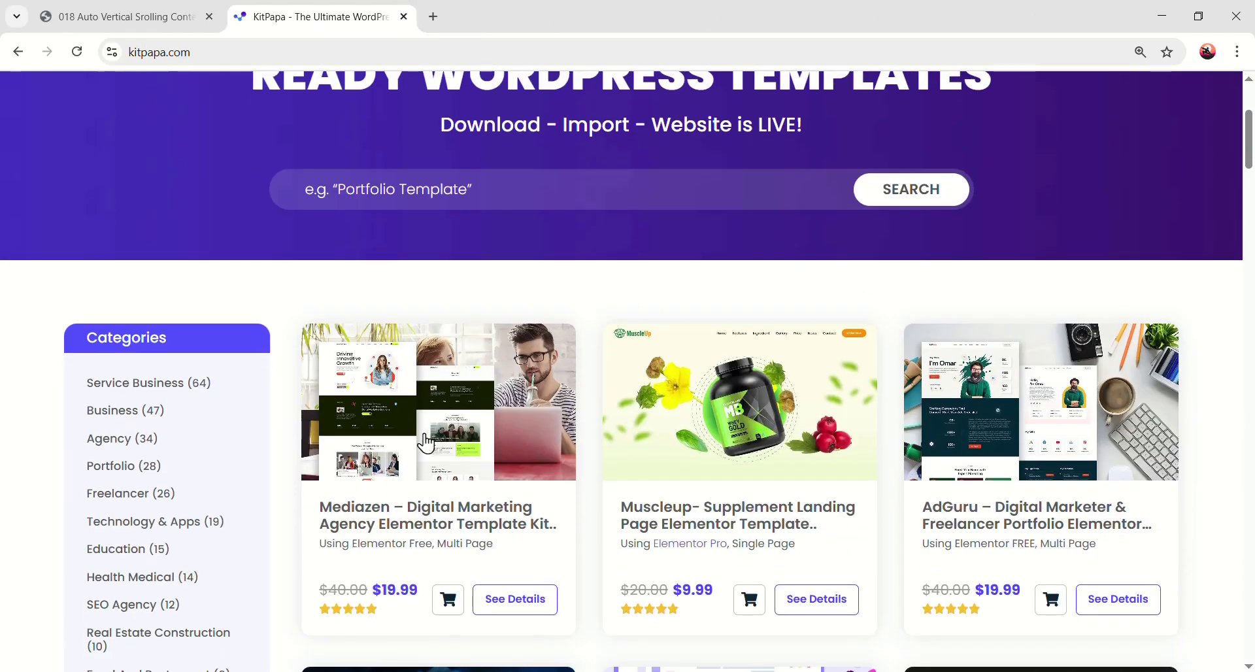
Look through the Elementor template kits offered in the KitPapa website's catalog
scroll(426, 442, "down", 3)
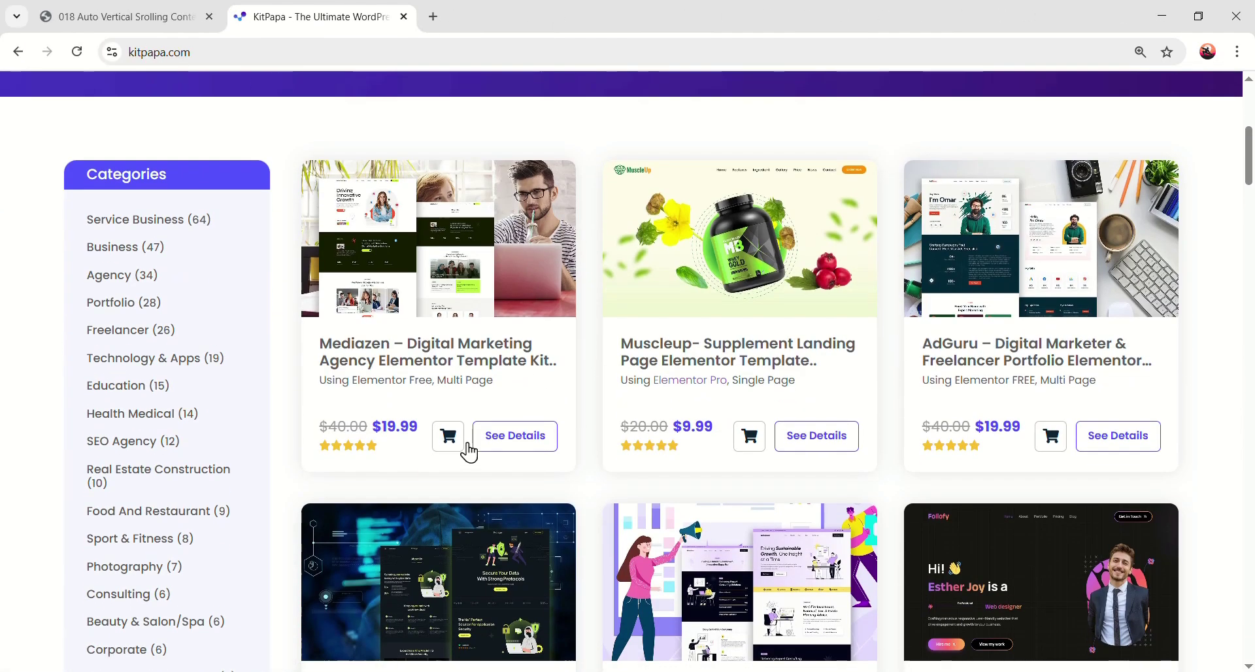
scroll(705, 487, "down", 3)
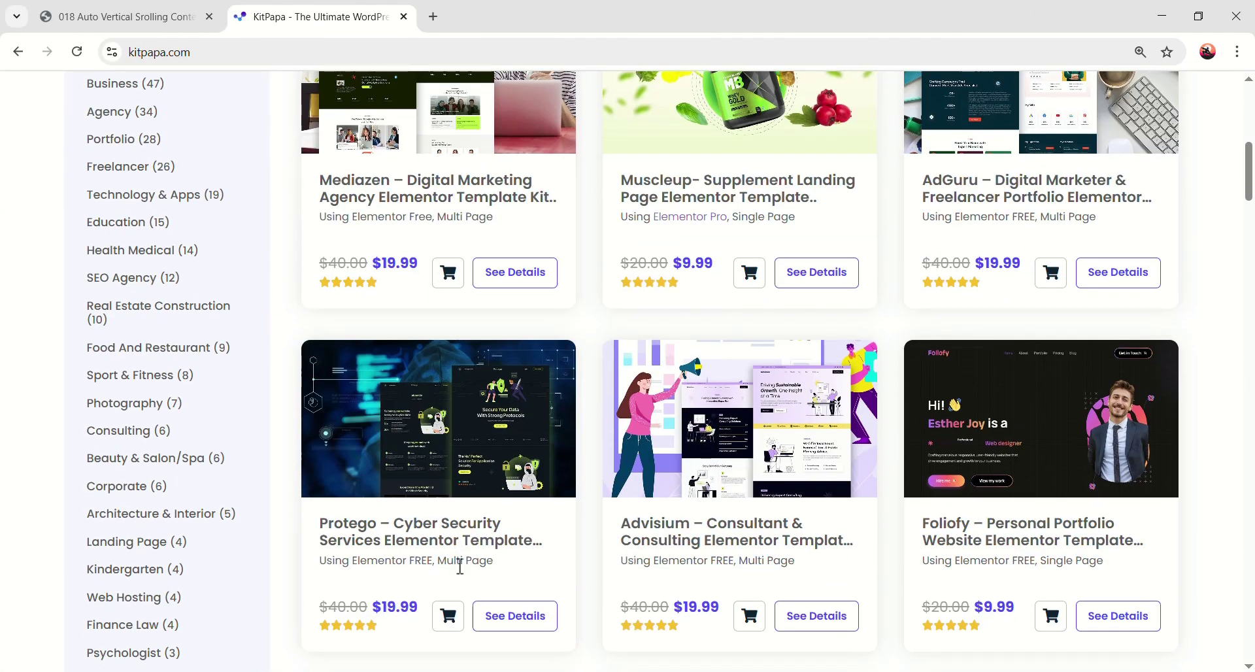
scroll(430, 556, "down", 7)
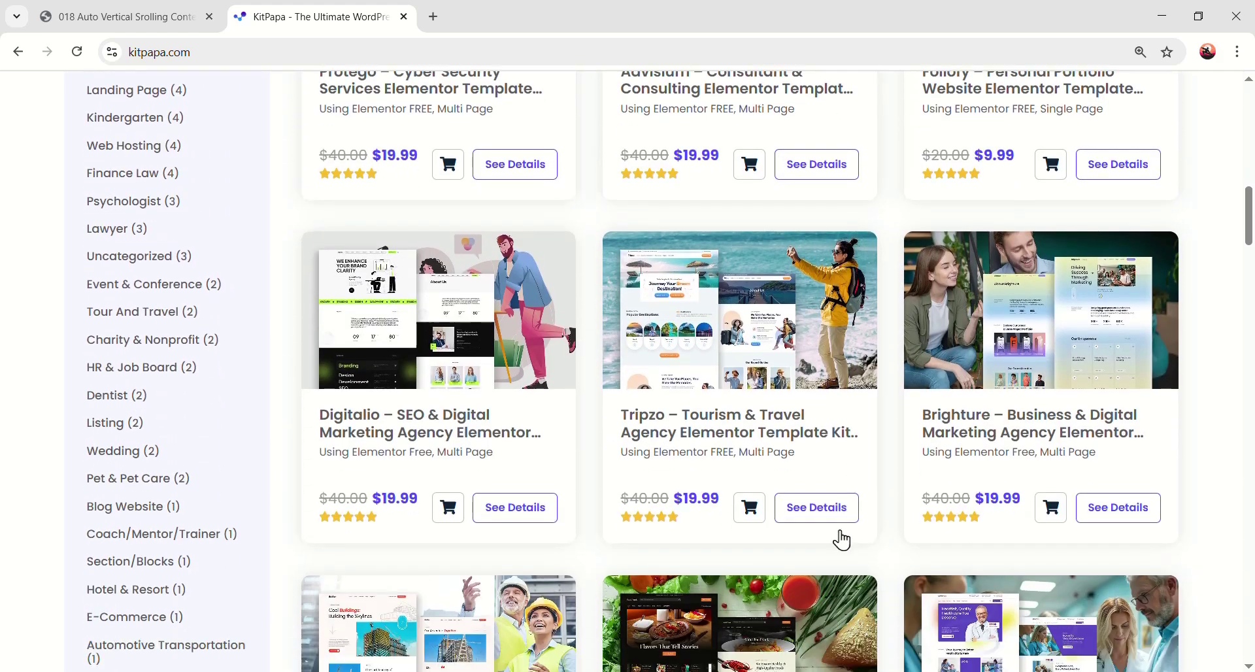
scroll(841, 543, "down", 17)
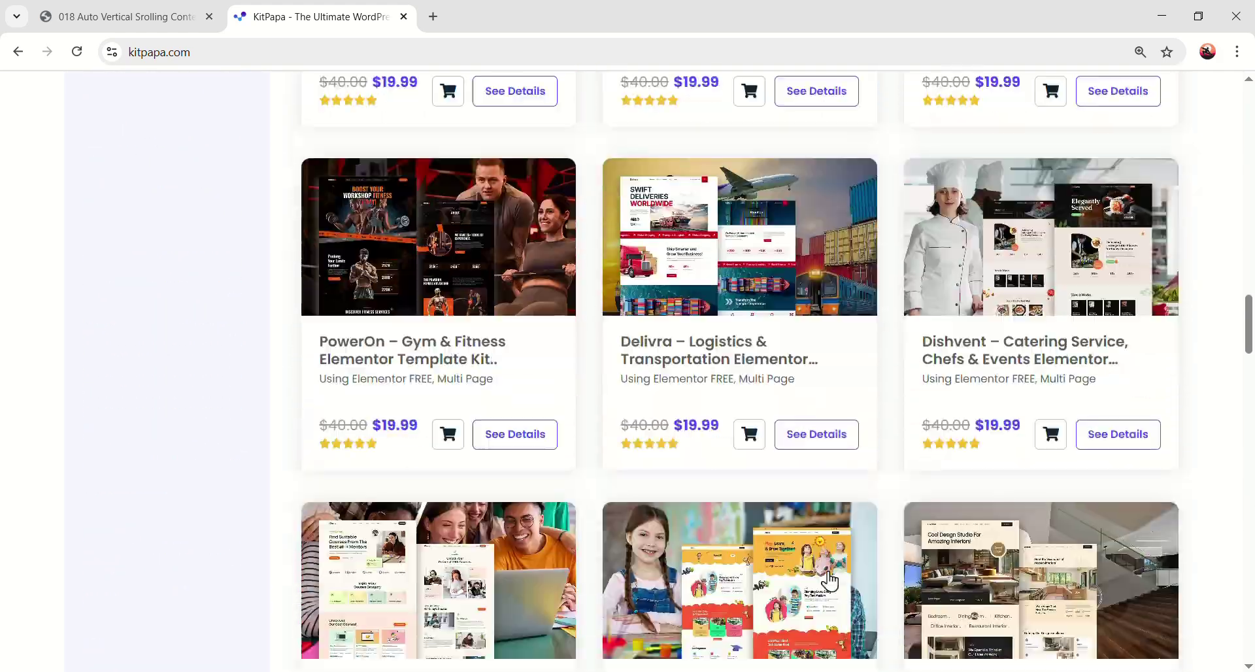
scroll(828, 580, "down", 5)
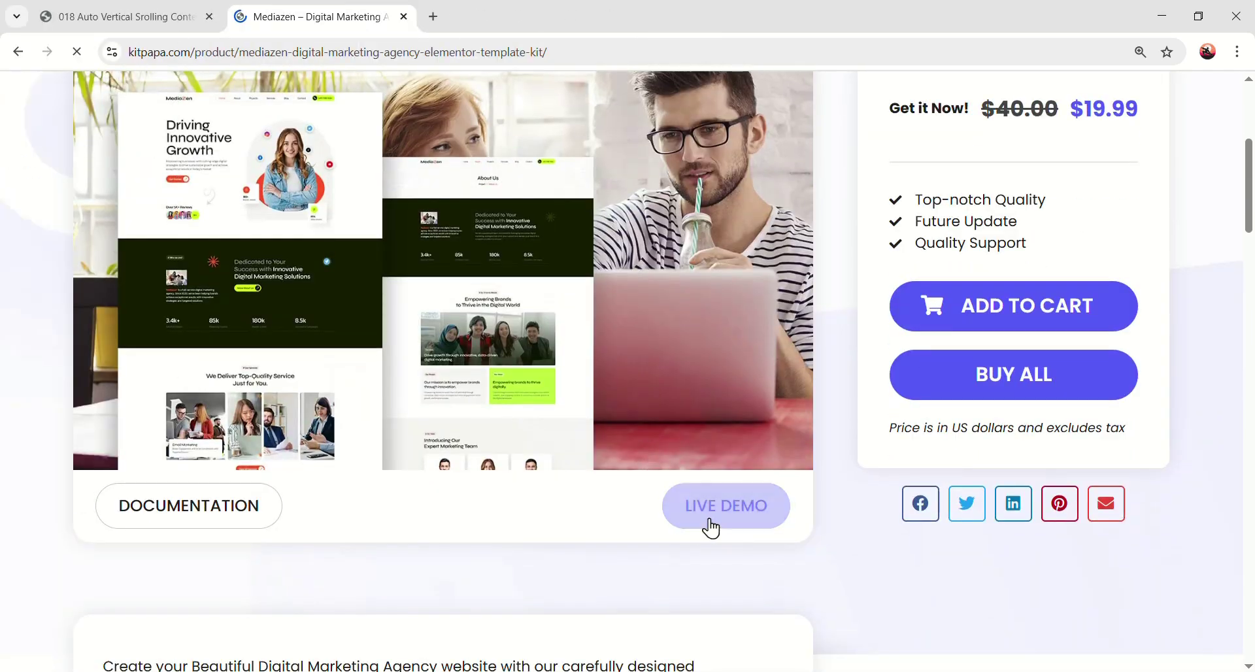
Examine the Mediazen template's live demo in tablet and mobile views and play its installation guide video
left_click(710, 527)
scroll(654, 291, "down", 5)
left_click(621, 152)
left_click(678, 152)
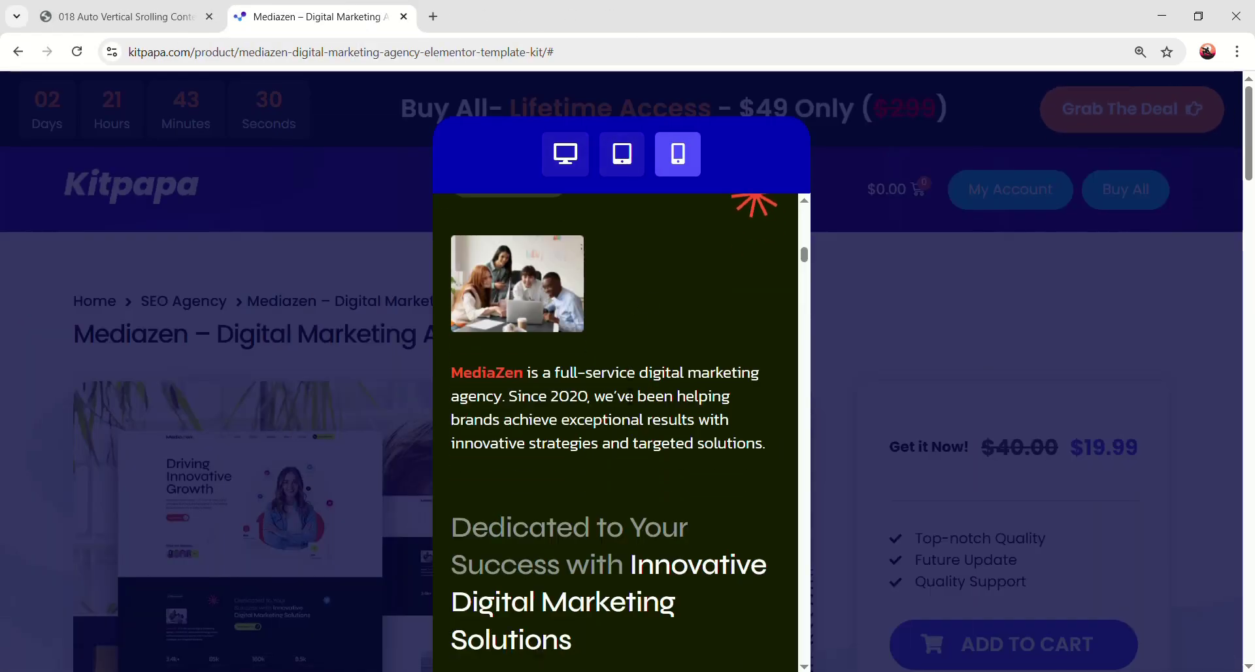
scroll(628, 412, "down", 15)
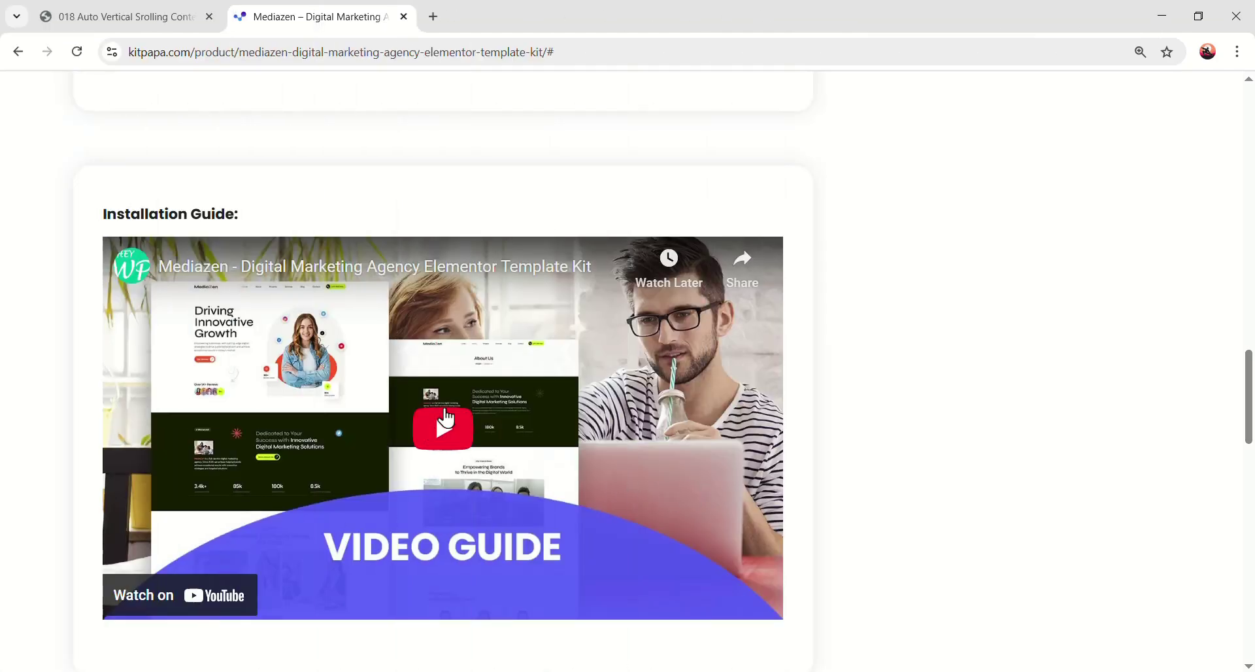
left_click(449, 422)
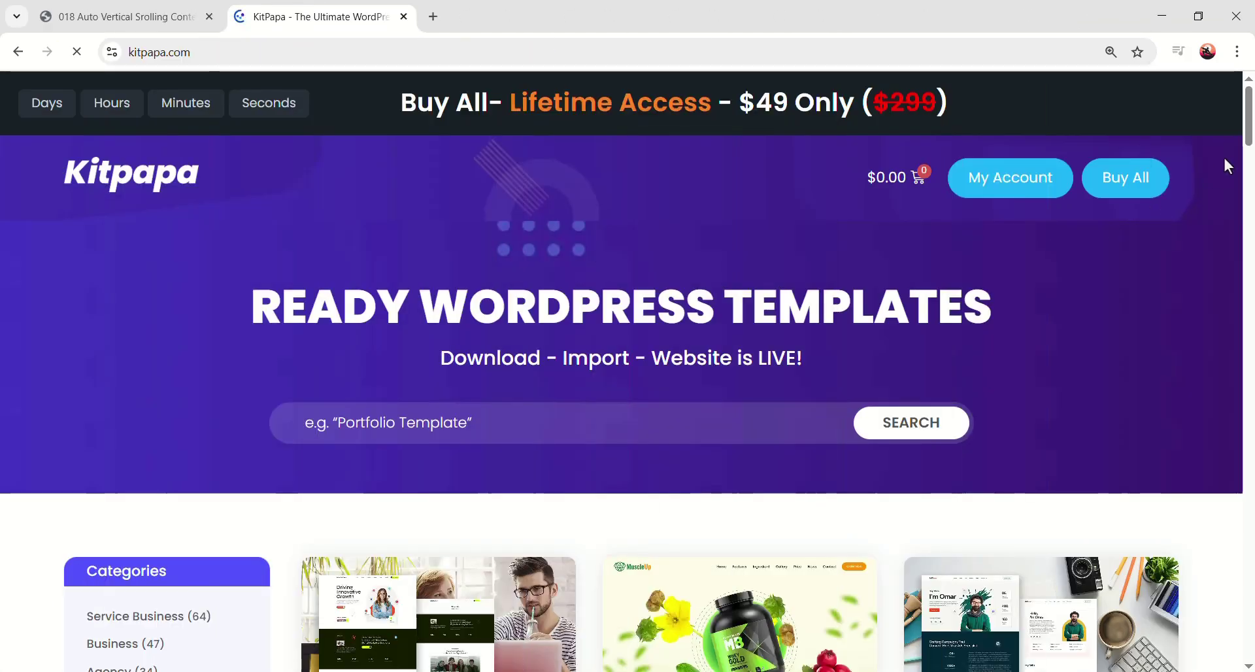
Browse further down the template listing on the KitPapa home page
scroll(1224, 158, "down", 20)
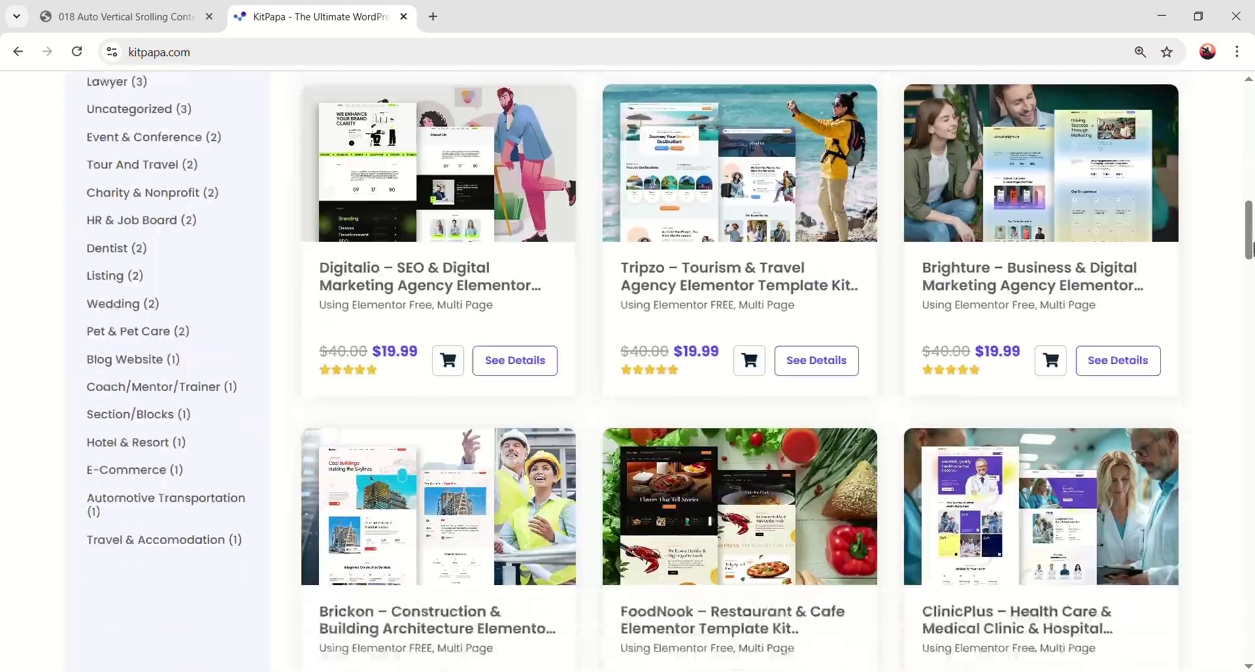
scroll(738, 373, "down", 20)
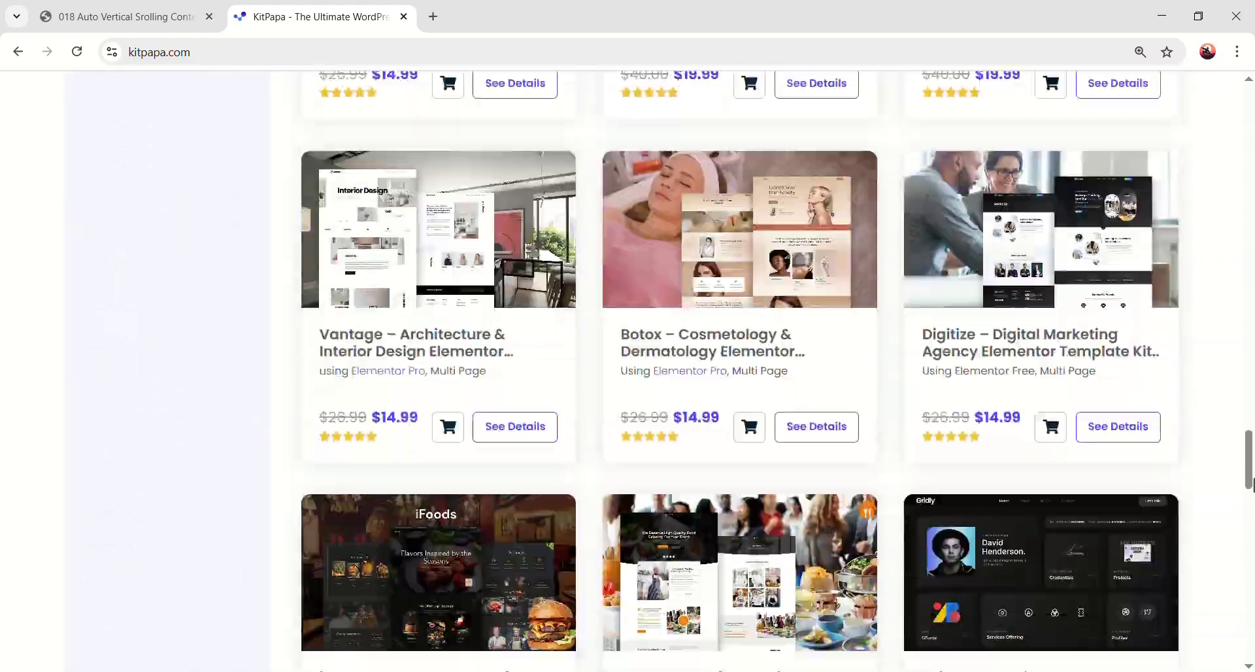